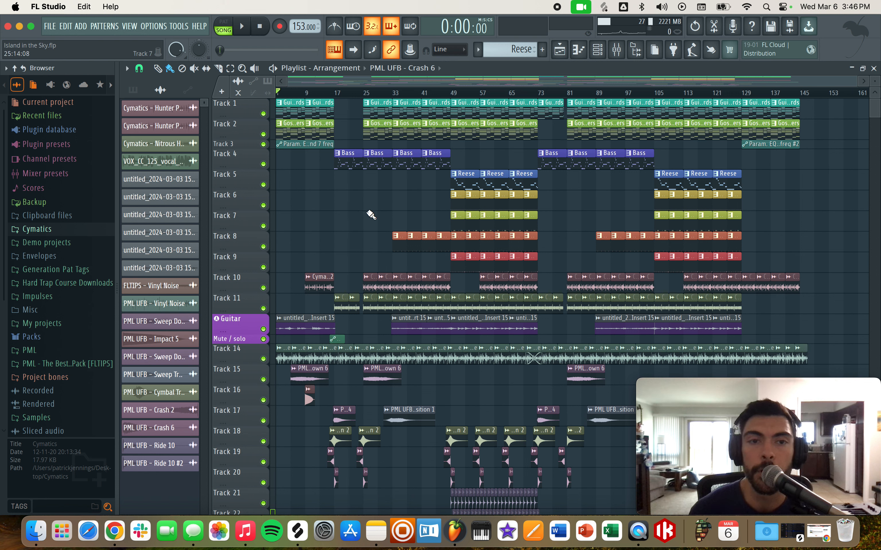
# Step: Play the arrangement from the start, skip ahead to around bar 45 to hear the drop, and stop playback
pyautogui.press('space')
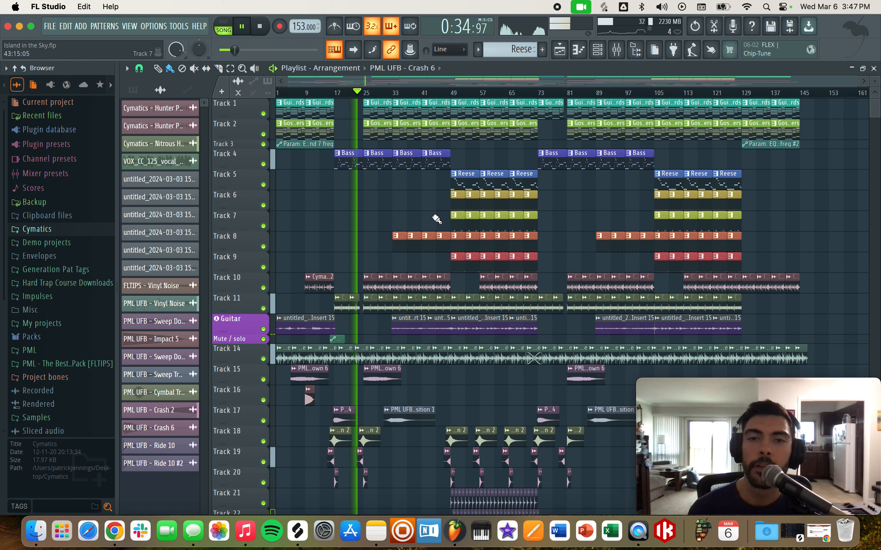
pyautogui.click(440, 94)
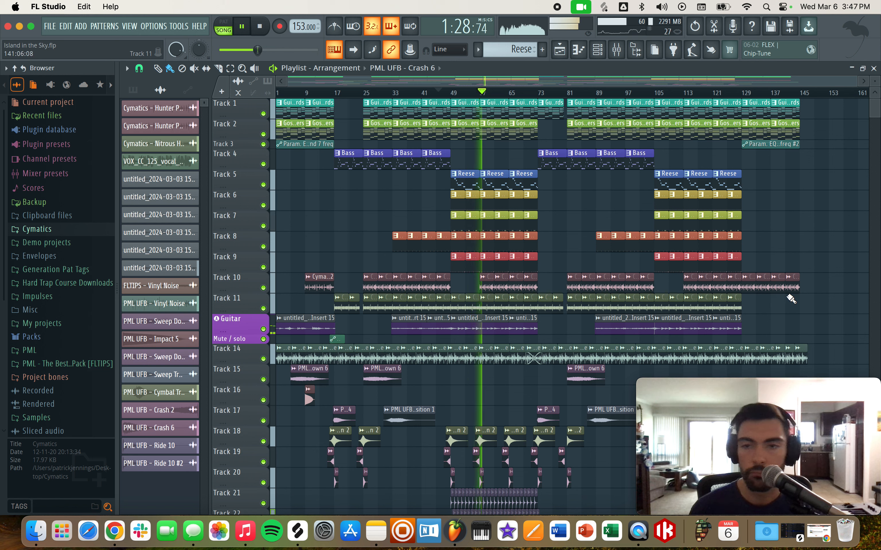
pyautogui.press('space')
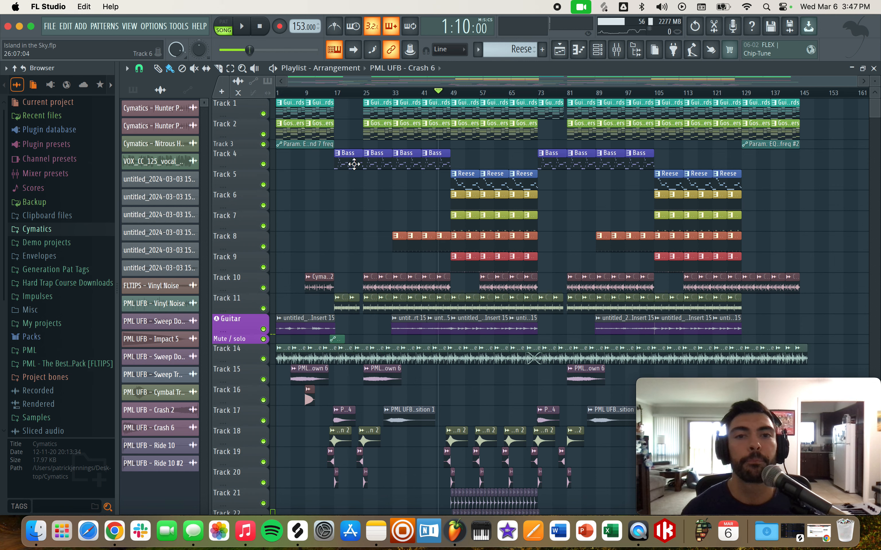
# Step: Open the Guitar Chords pattern from Track 1 in the piano roll and show its opening bars with the low root notes
pyautogui.doubleClick(375, 111)
pyautogui.moveTo(411, 80); pyautogui.dragTo(204, 81)
pyautogui.scroll(-5, 299, 325)
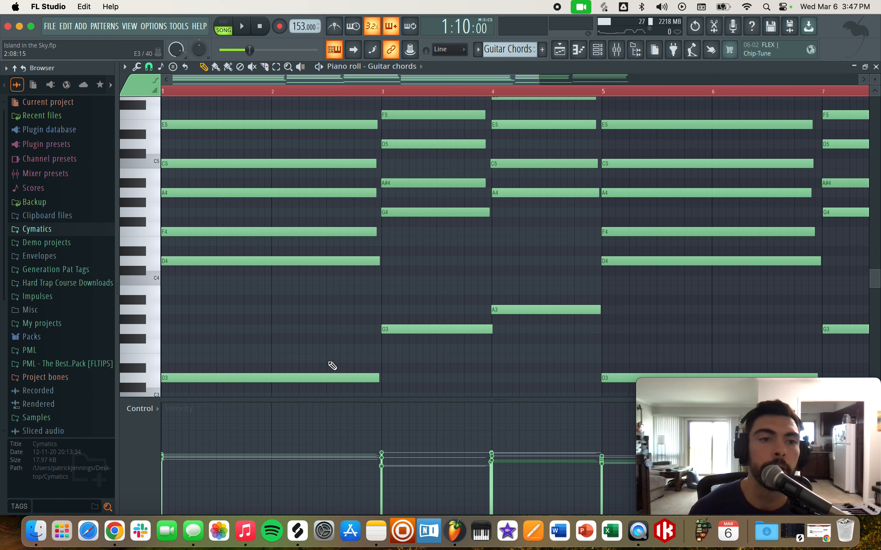
pyautogui.scroll(-3, 317, 356)
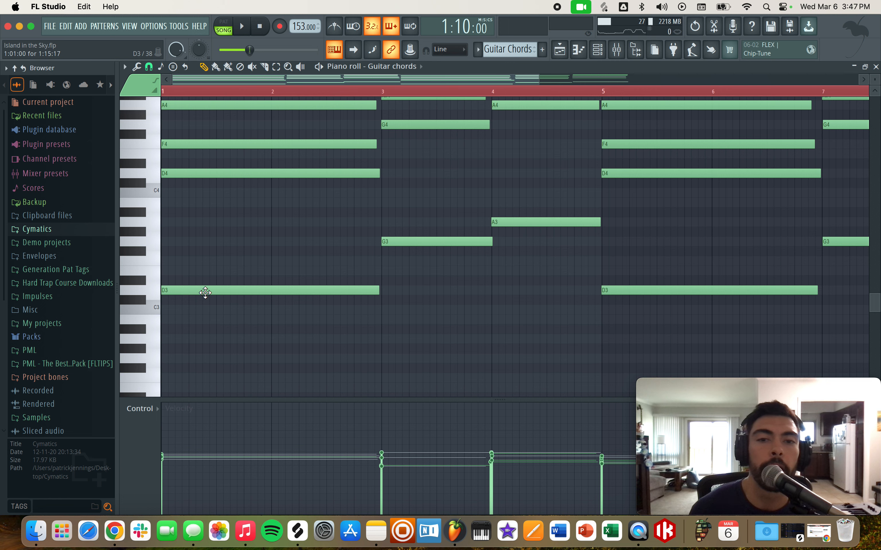
pyautogui.scroll(2, 205, 293)
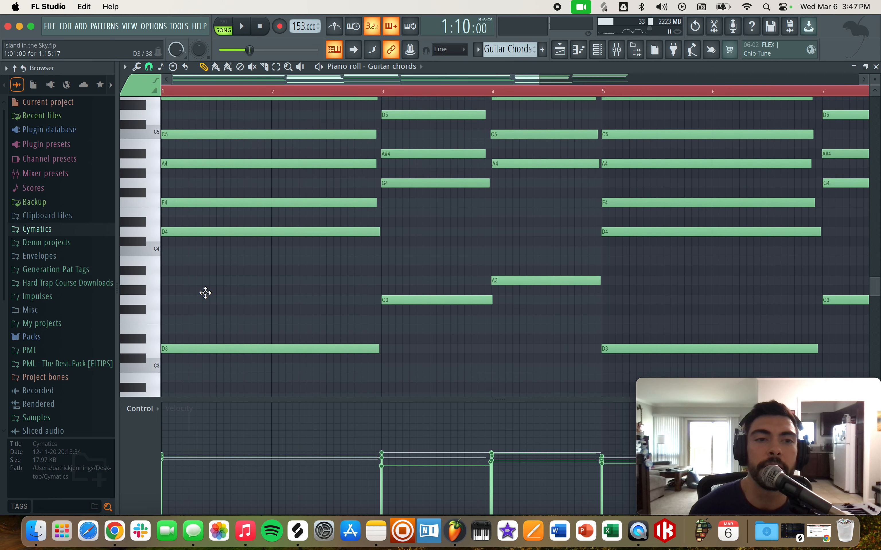
# Step: Audition the D4 key and listen to the full first chord at bar 1 of the Guitar Chords pattern
pyautogui.click(150, 233)
pyautogui.click(158, 236)
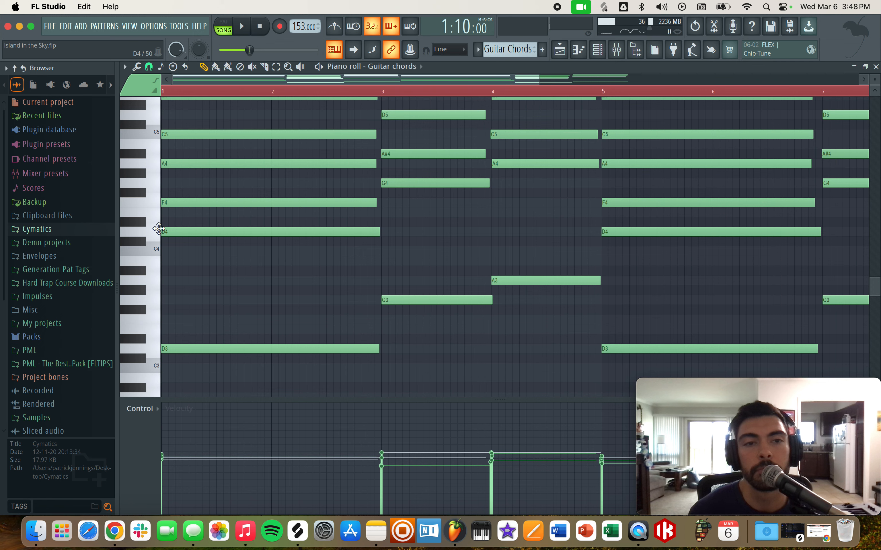
pyautogui.scroll(2, 267, 299)
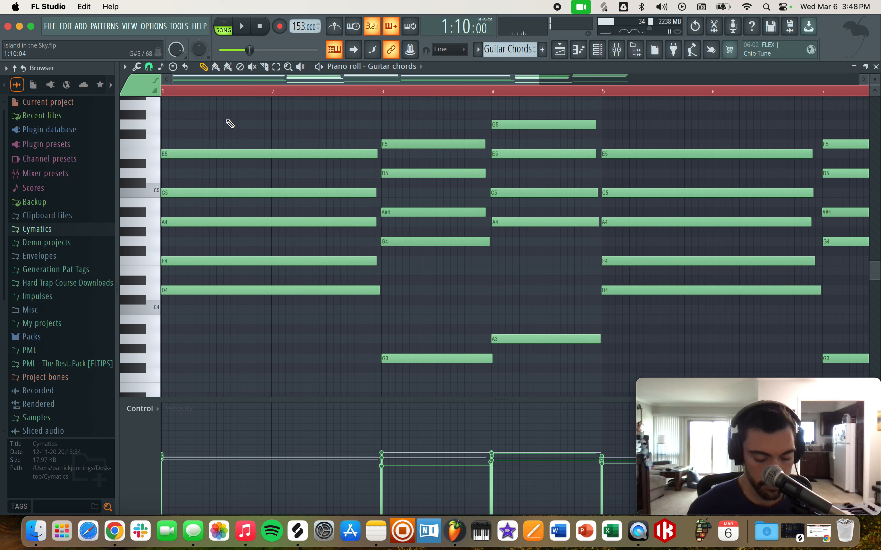
pyautogui.moveTo(228, 126); pyautogui.dragTo(324, 150)
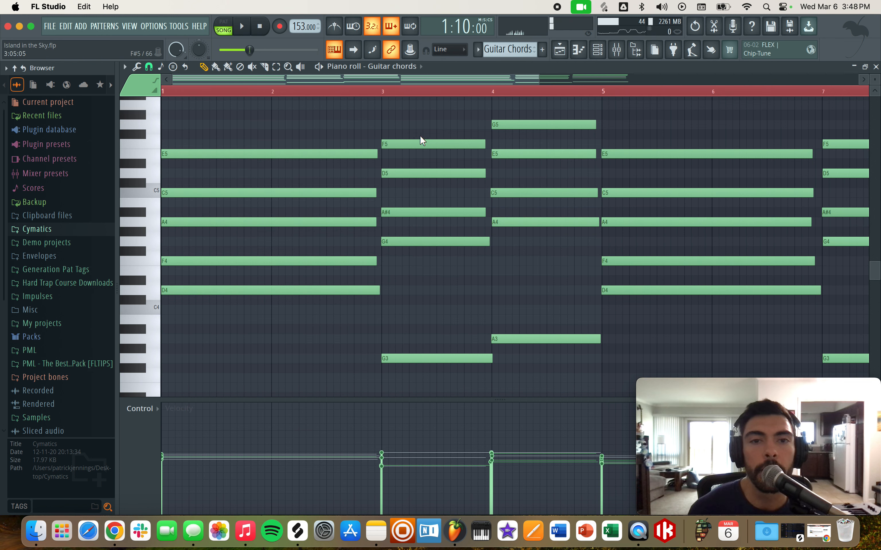
# Step: Audition the second chord at bar 3 and examine its notes from G3 up to F5
pyautogui.moveTo(421, 123); pyautogui.dragTo(421, 121)
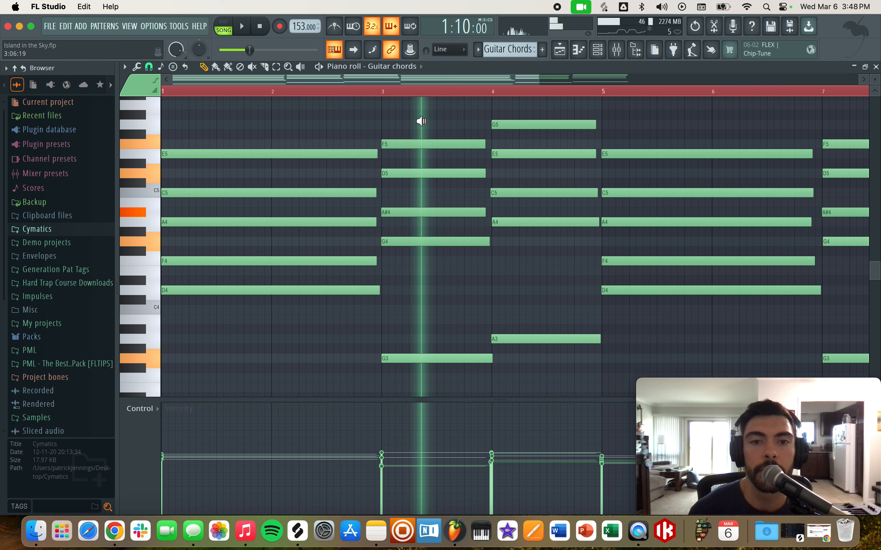
pyautogui.moveTo(422, 121); pyautogui.dragTo(424, 142)
pyautogui.scroll(-5, 429, 152)
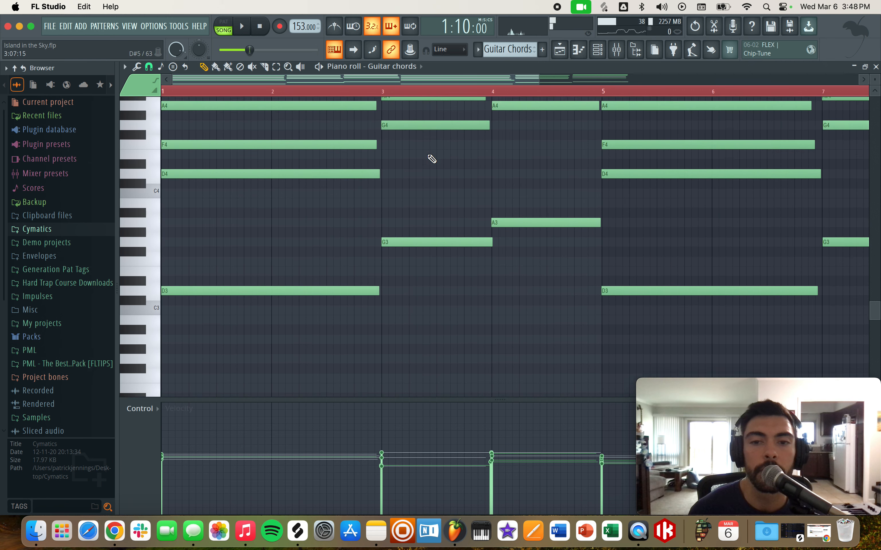
pyautogui.scroll(1, 432, 160)
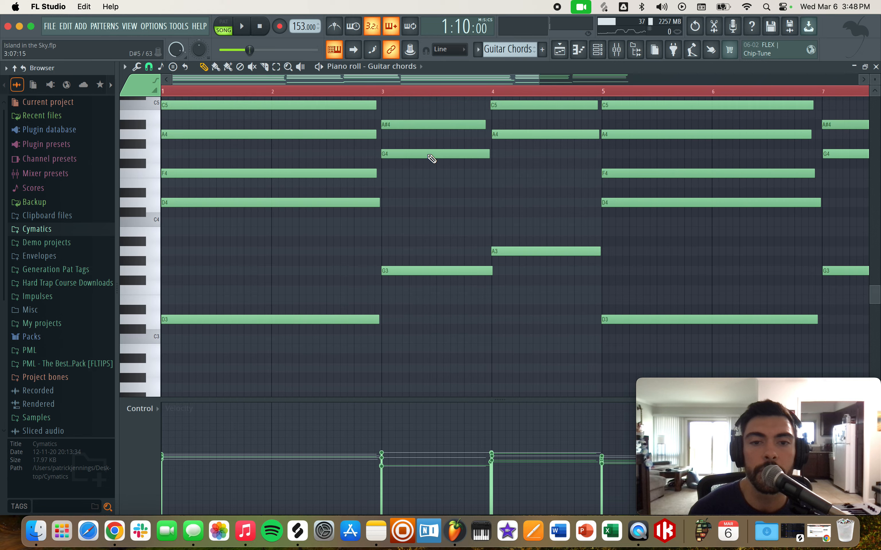
pyautogui.scroll(2, 432, 159)
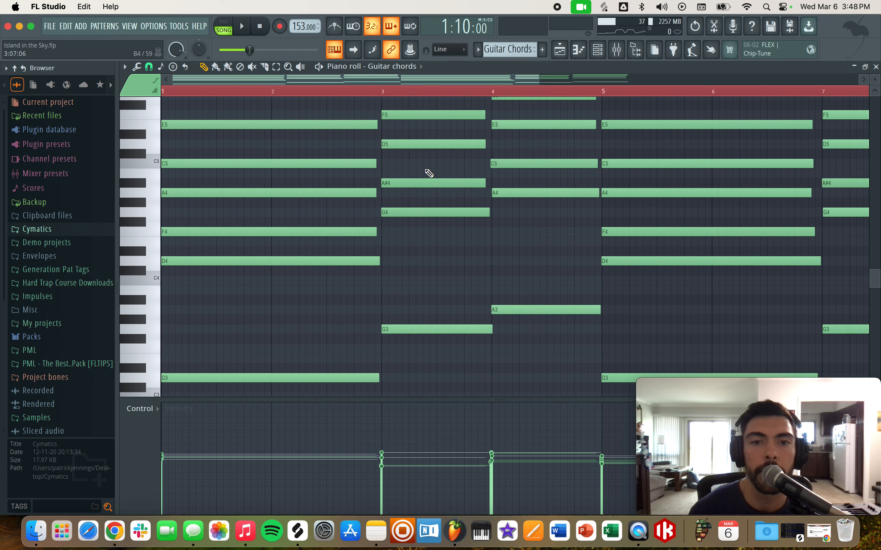
pyautogui.moveTo(429, 174); pyautogui.dragTo(430, 168)
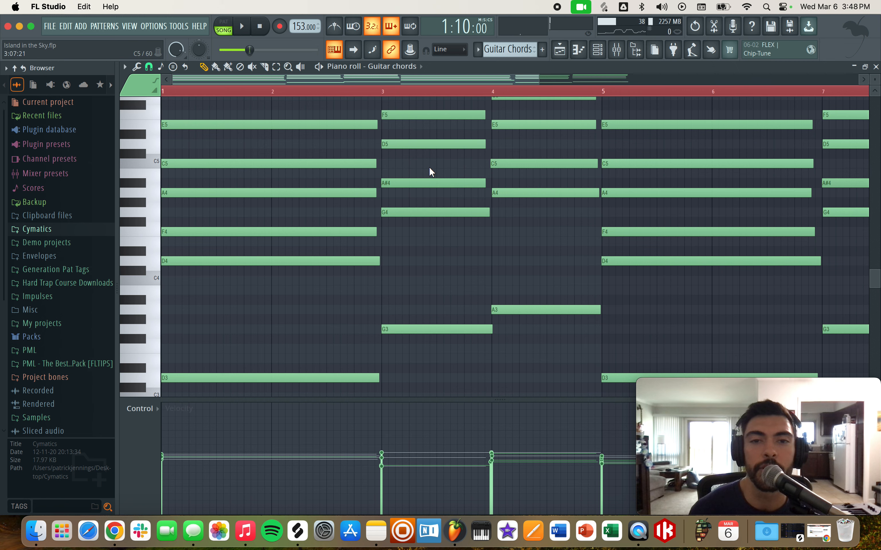
pyautogui.moveTo(426, 163); pyautogui.dragTo(434, 155)
# Step: Audition the chord at bar 4 and the repeated chords at bars 5 and 7 with all eight bars in view
pyautogui.scroll(3, 428, 163)
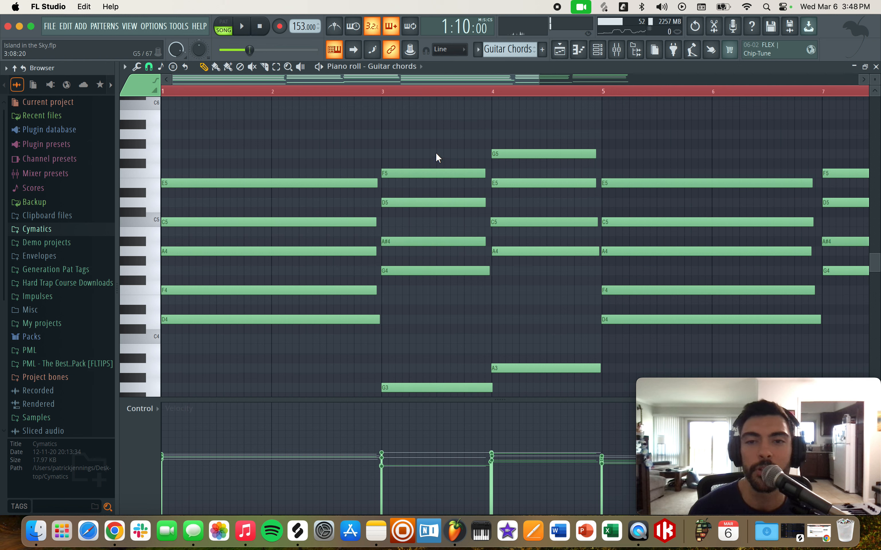
pyautogui.moveTo(524, 124); pyautogui.dragTo(528, 124)
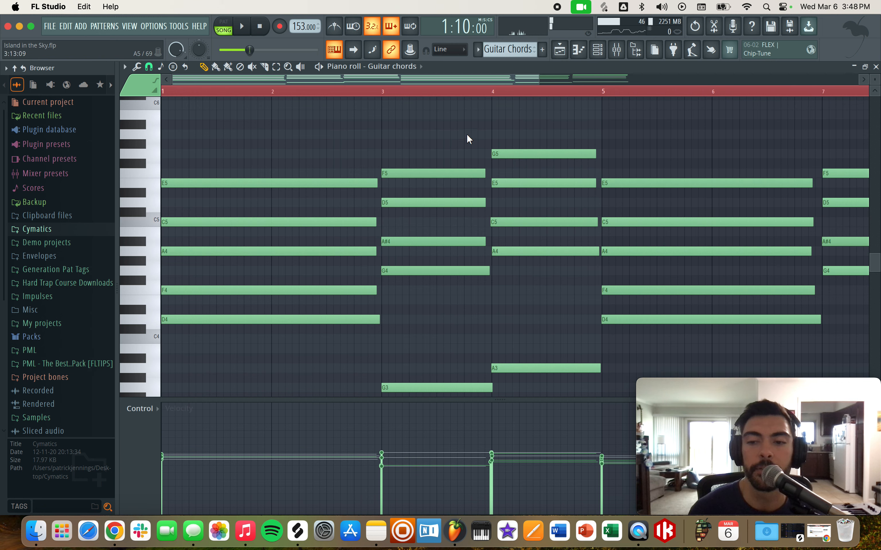
pyautogui.scroll(-2, 470, 130)
pyautogui.scroll(-2, 507, 138)
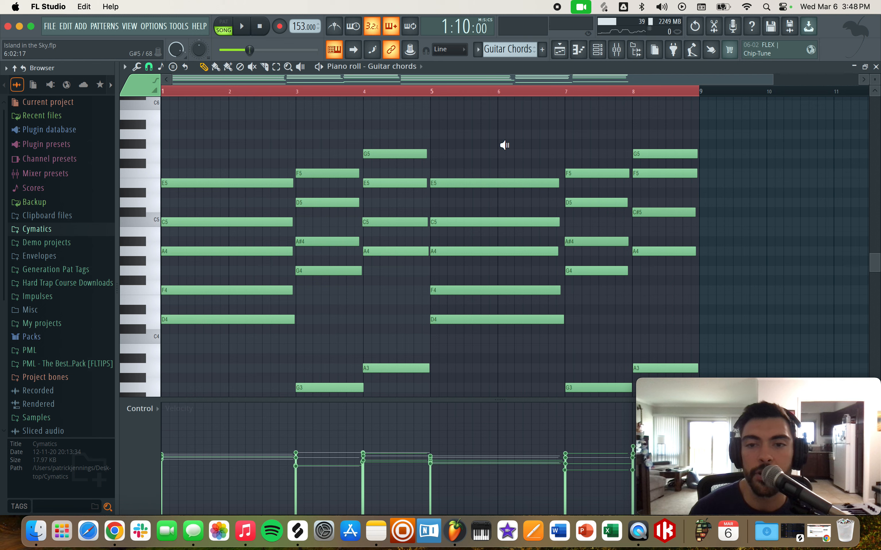
pyautogui.moveTo(504, 145); pyautogui.dragTo(506, 146)
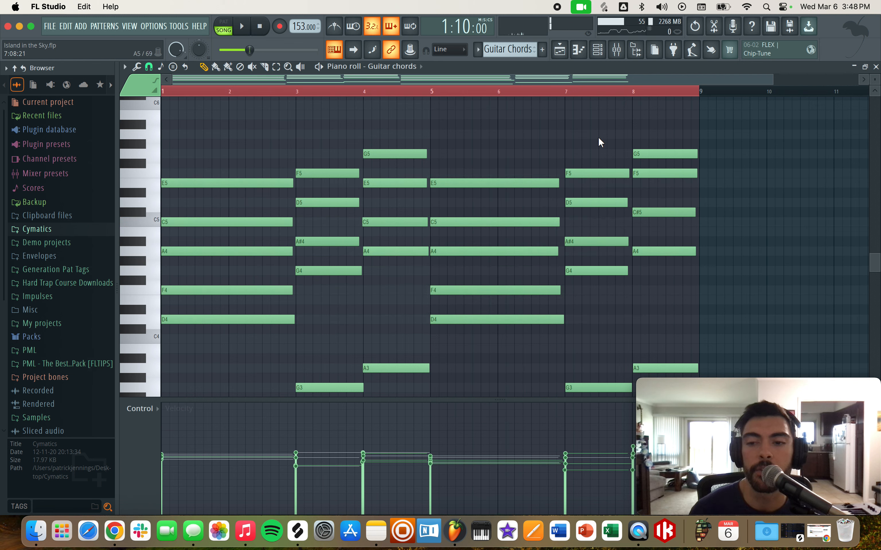
pyautogui.moveTo(599, 139); pyautogui.dragTo(598, 139)
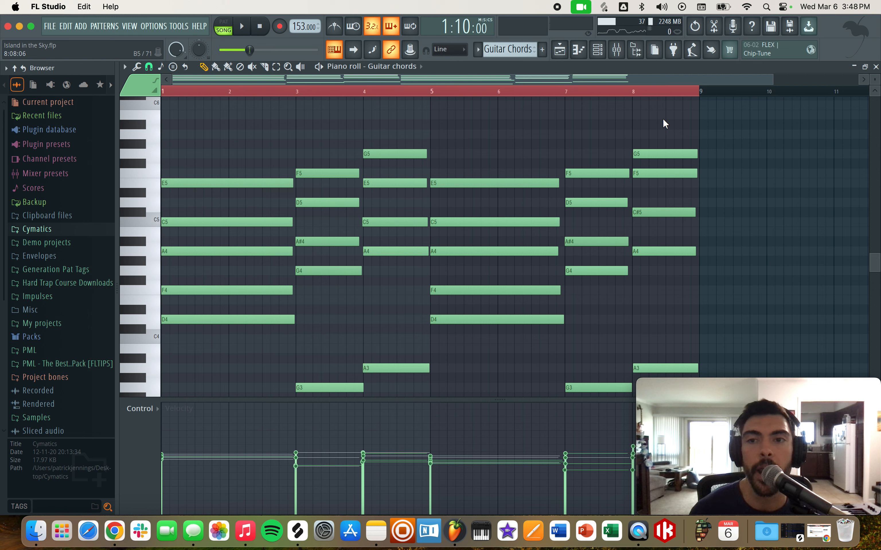
# Step: Audition the final chord at bar 8 with playback scrubbing
pyautogui.press('y')
pyautogui.click(683, 126)
pyautogui.keyDown('alt'); pyautogui.rightClick(683, 126); pyautogui.keyUp('alt')
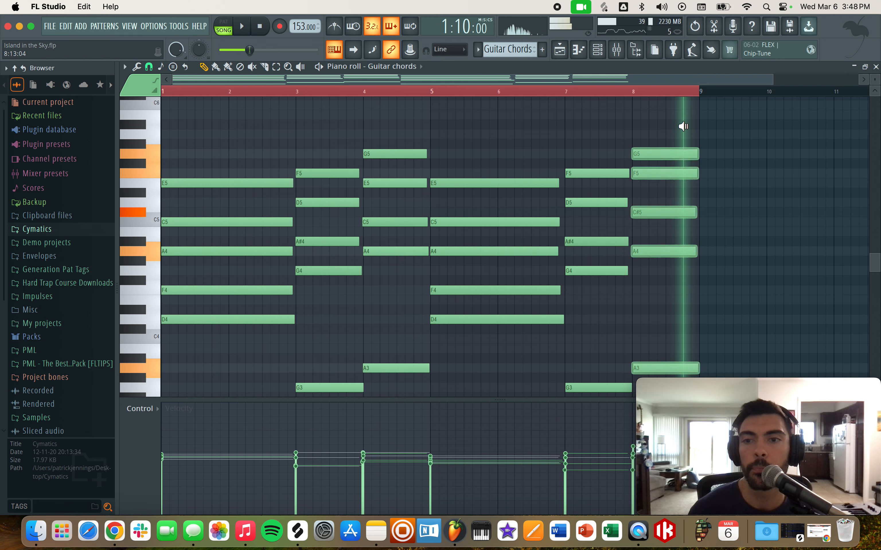
pyautogui.keyDown('alt'); pyautogui.rightClick(683, 126); pyautogui.keyUp('alt')
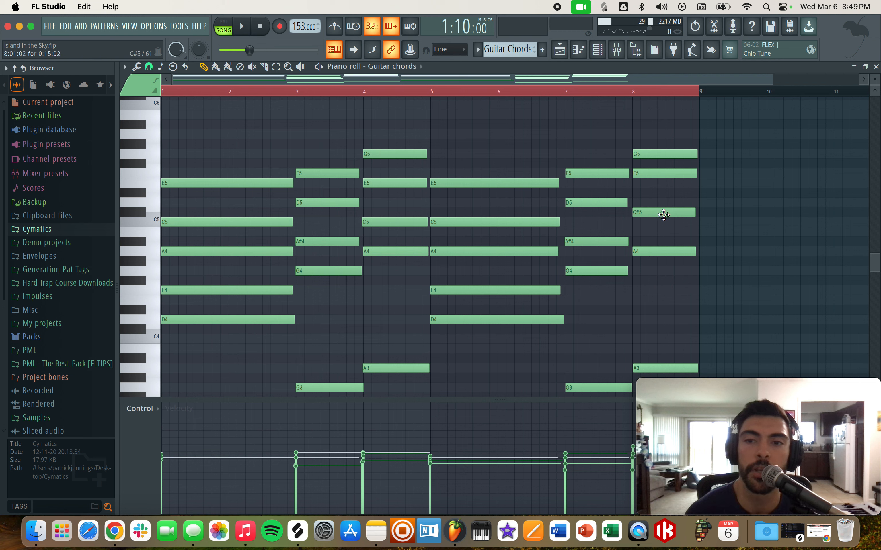
# Step: Compare C5 with C#5 on the piano keys and sound the A4 and C#5 notes of the bar 8 chord
pyautogui.click(147, 225)
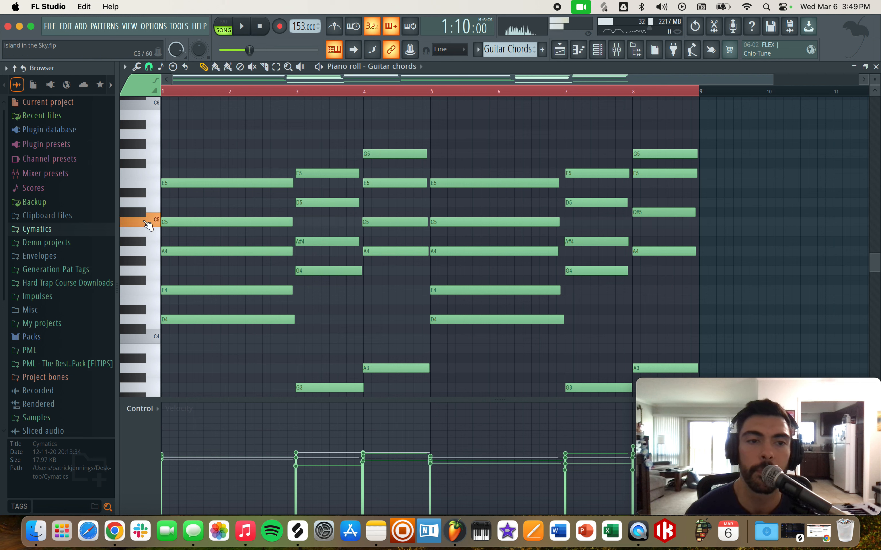
pyautogui.click(156, 252)
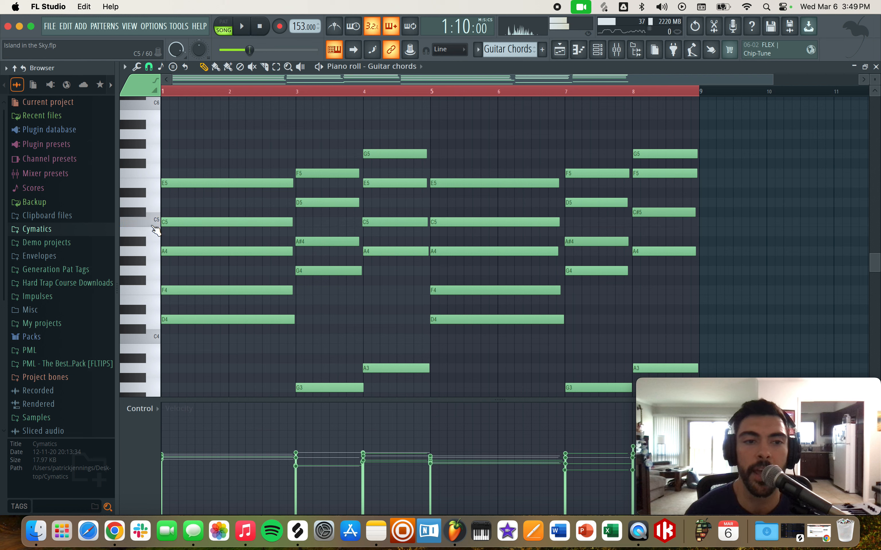
pyautogui.click(153, 226)
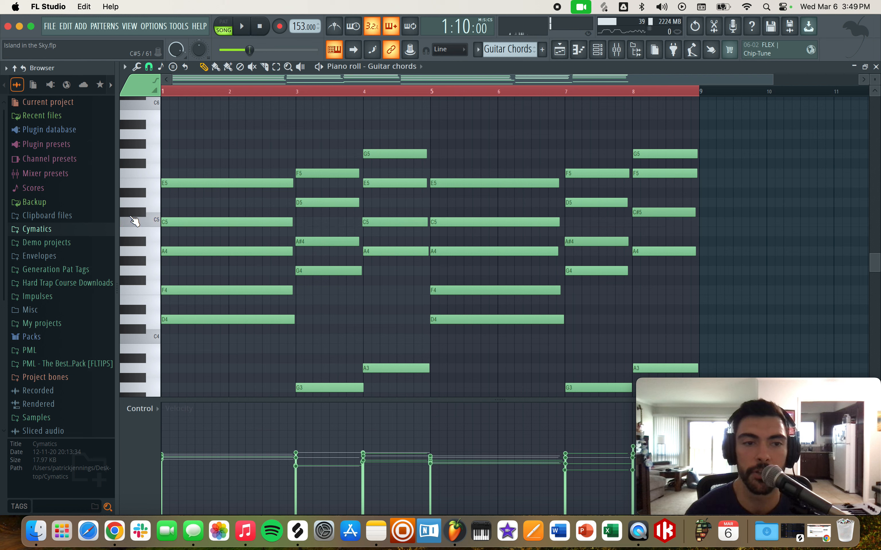
pyautogui.click(137, 215)
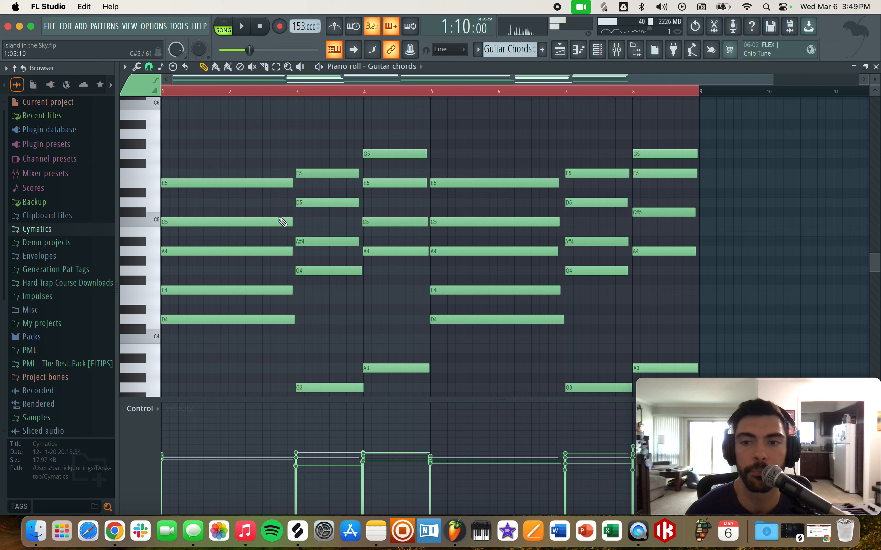
pyautogui.click(677, 255)
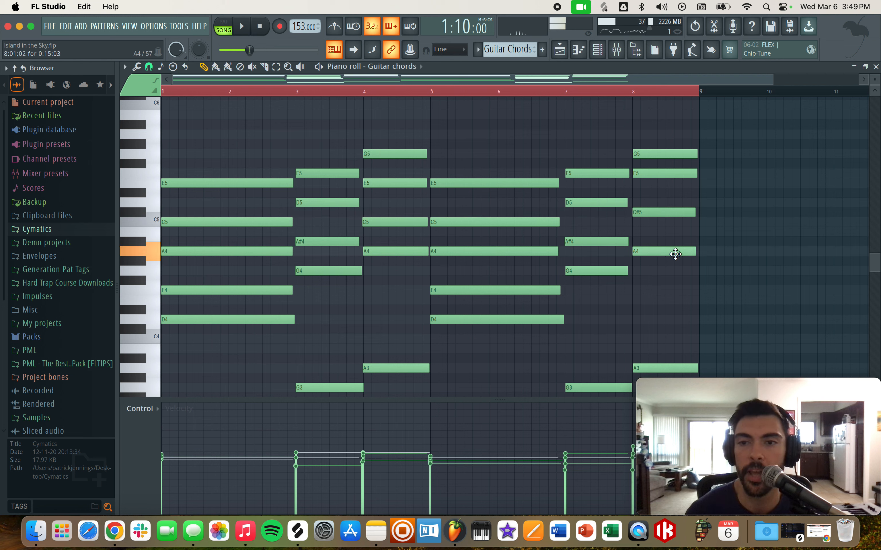
pyautogui.click(670, 212)
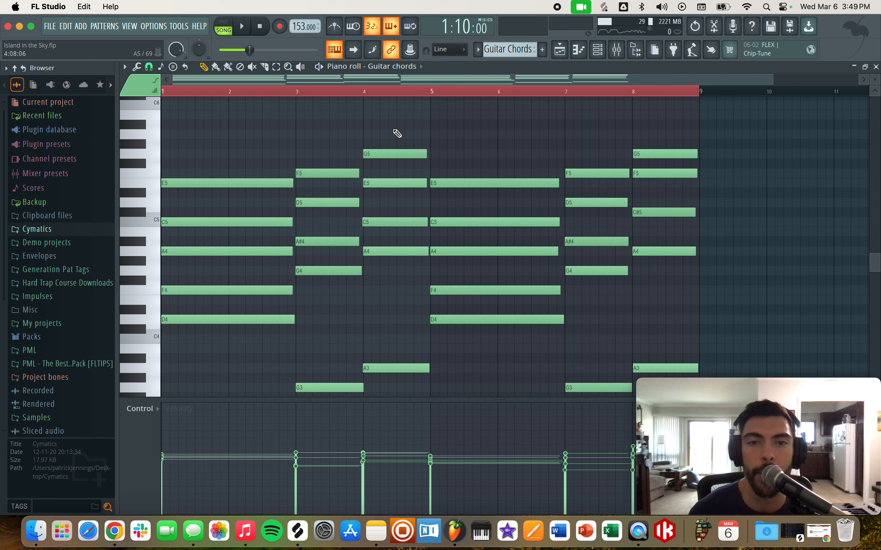
# Step: Audition the bar 4 chord against the bar 8 chord to compare the two turnarounds
pyautogui.press('y')
pyautogui.moveTo(392, 129); pyautogui.dragTo(389, 128)
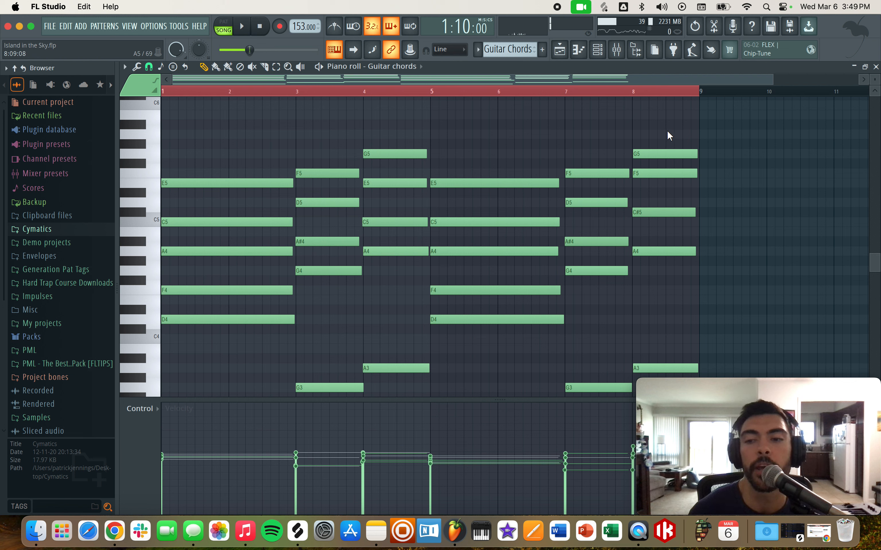
pyautogui.moveTo(665, 131); pyautogui.dragTo(663, 132)
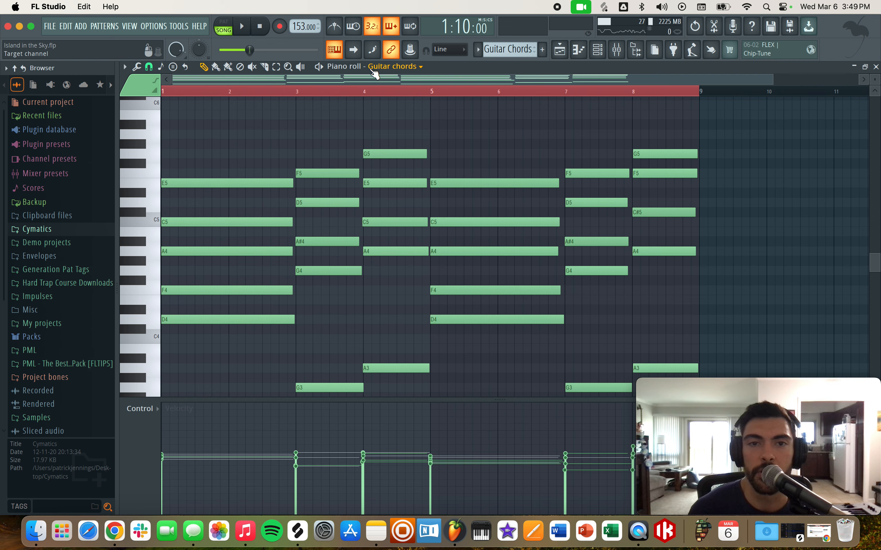
# Step: View the Omnisphere patch loaded on the Guitar chords channel and return to the playlist
pyautogui.press('F6')
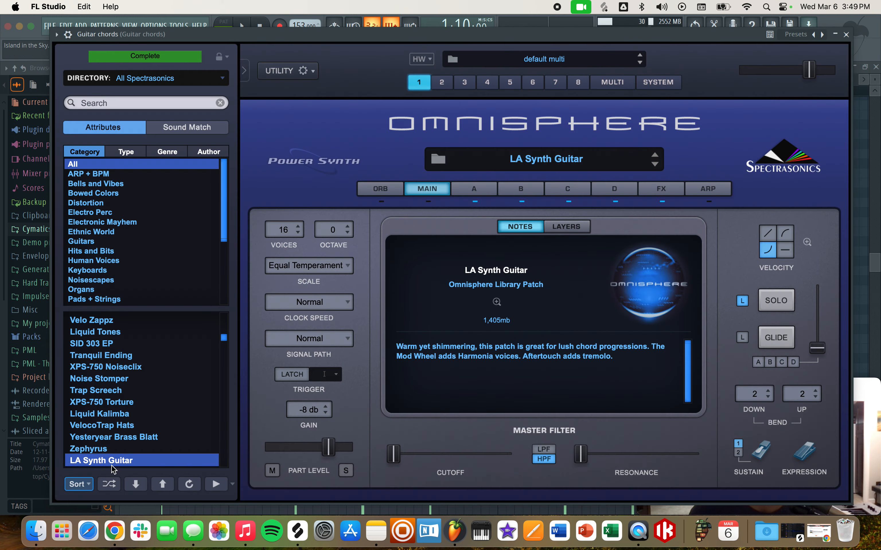
pyautogui.click(846, 35)
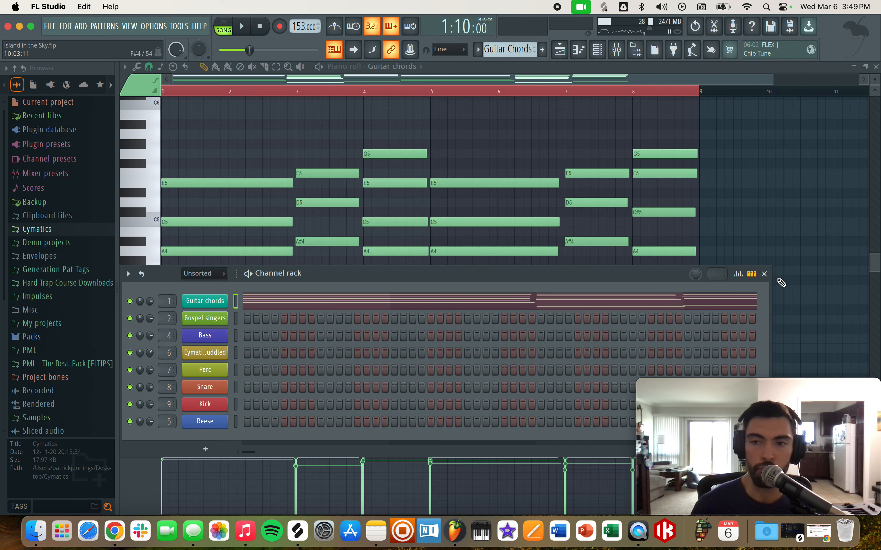
pyautogui.click(764, 274)
pyautogui.click(561, 48)
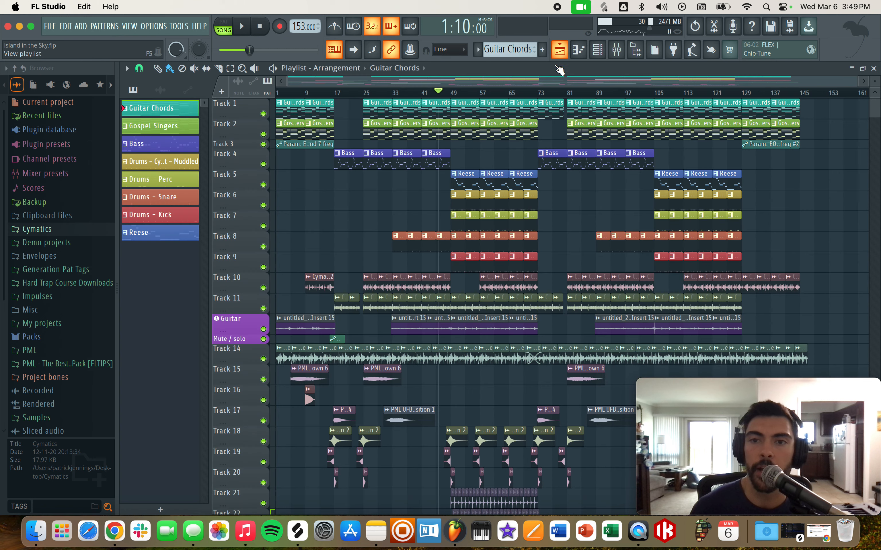
# Step: Open the Gospel Singers pattern from Track 2 in the piano roll and audition its chords from bar 1
pyautogui.doubleClick(375, 134)
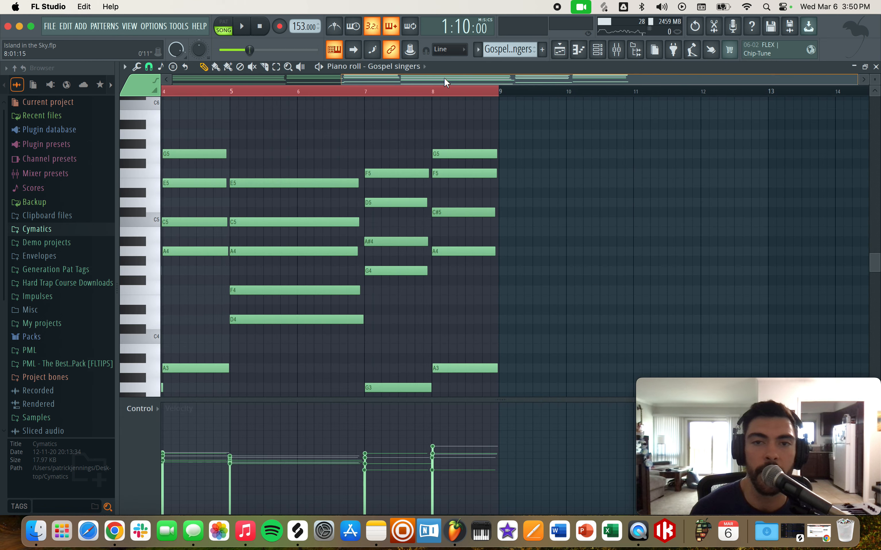
pyautogui.hscroll(-3, 408, 326)
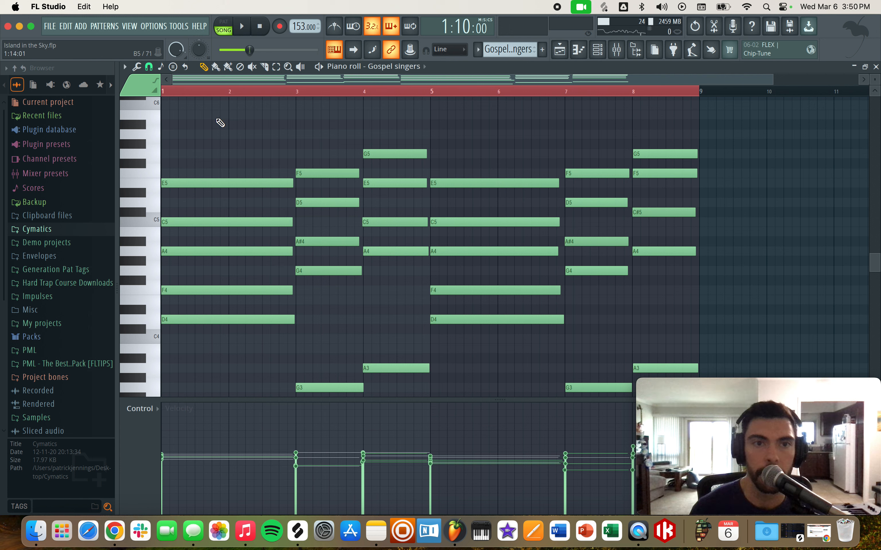
pyautogui.press('y')
pyautogui.moveTo(246, 140); pyautogui.dragTo(390, 148)
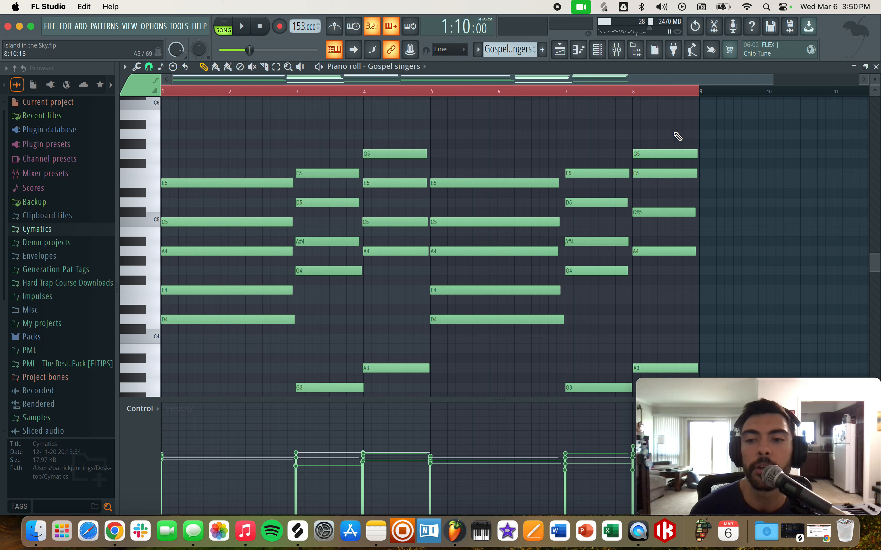
# Step: Audition the bar 8 chord of the Gospel Singers pattern and return to the playlist
pyautogui.moveTo(673, 132); pyautogui.dragTo(673, 131)
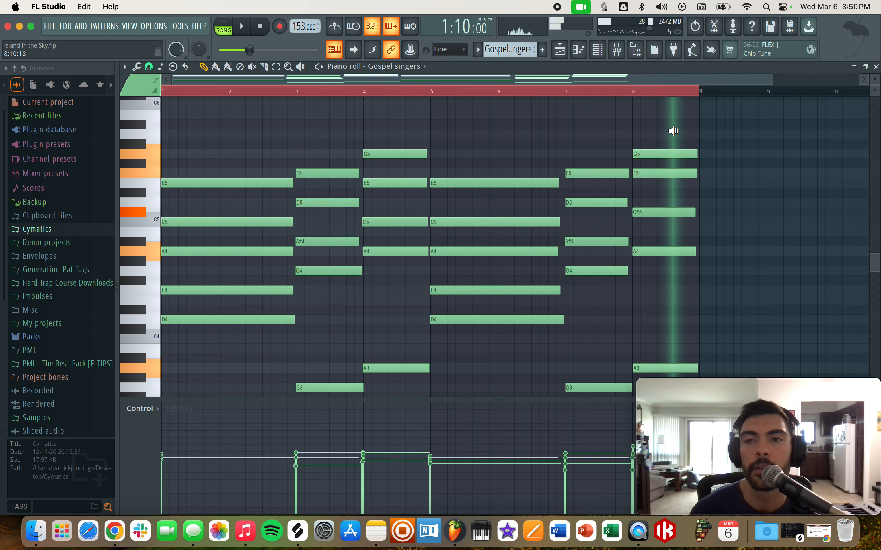
pyautogui.click(673, 132)
pyautogui.click(560, 50)
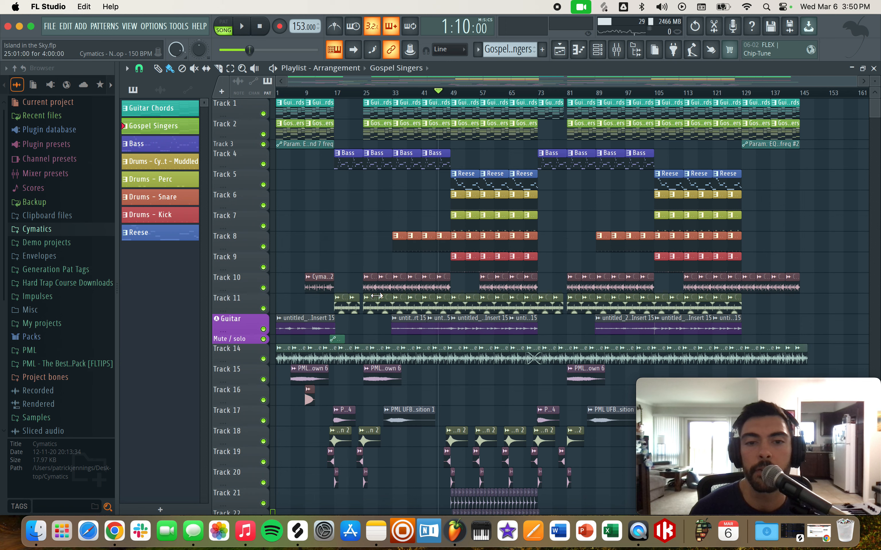
# Step: Solo the Cymatics loop on Track 10 and play it from bar 25
pyautogui.scroll(-1, 350, 264)
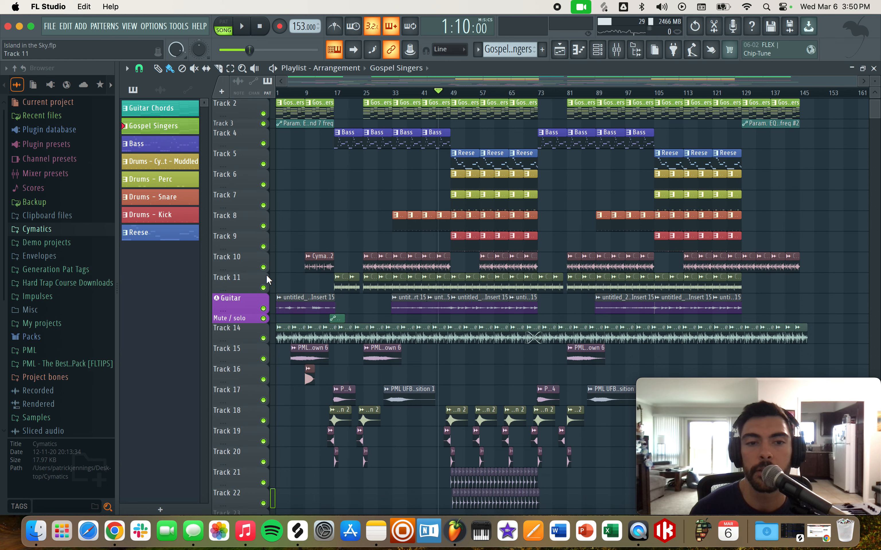
pyautogui.rightClick(263, 268)
pyautogui.scroll(5, 375, 270)
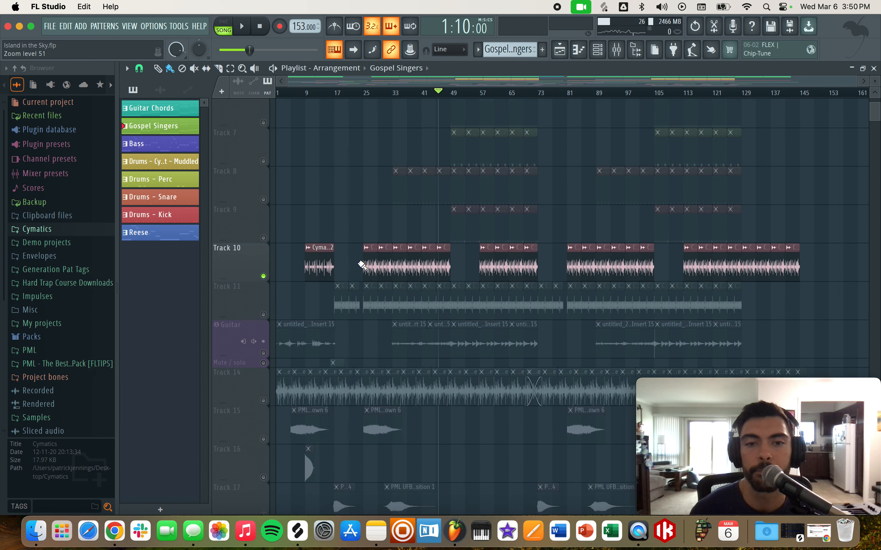
pyautogui.scroll(5, 364, 261)
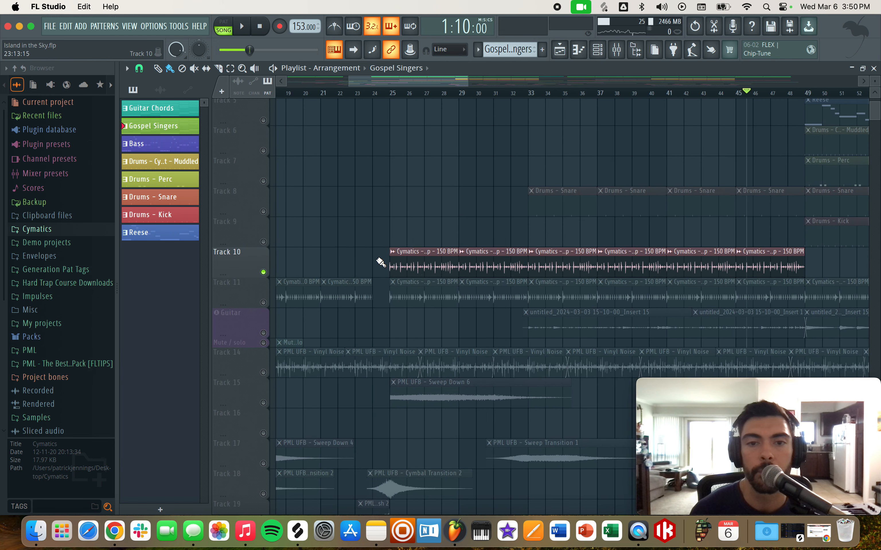
pyautogui.click(395, 95)
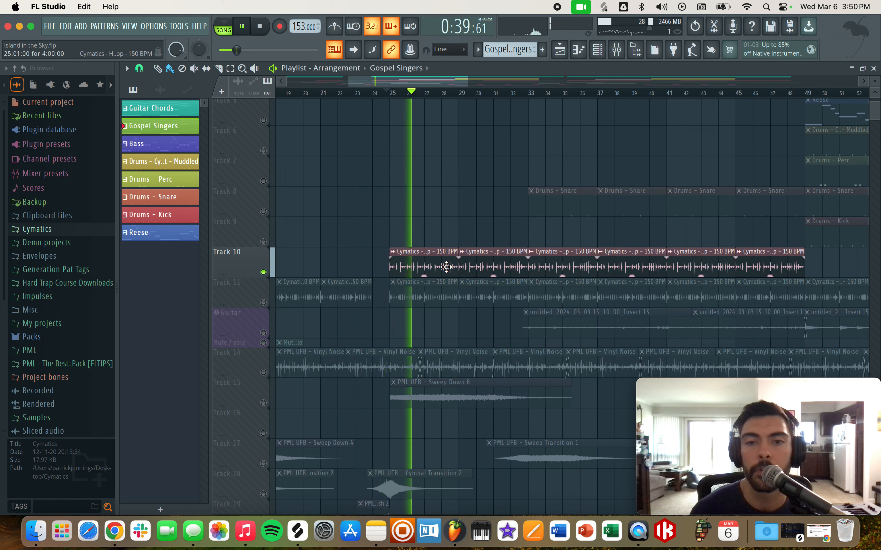
pyautogui.press('space')
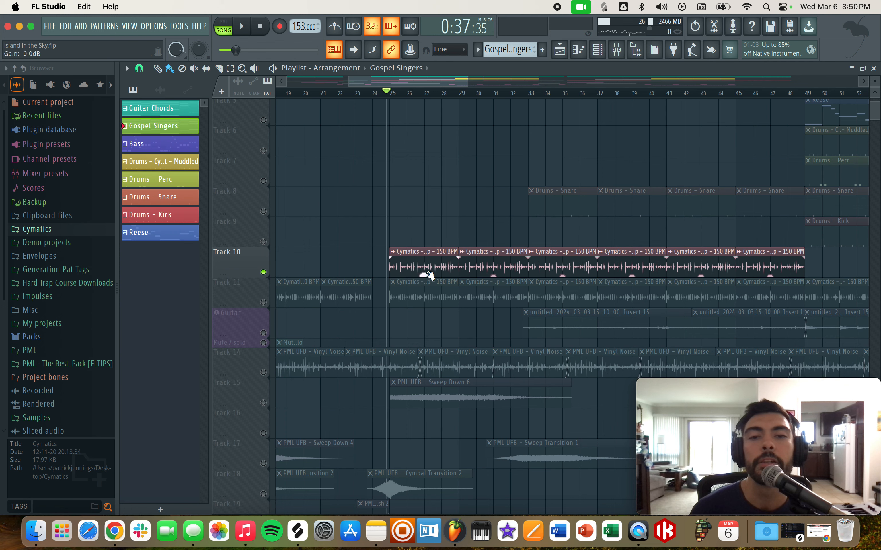
# Step: Play the Bass on Track 4 together with the soloed Track 10 loop, and unmute all tracks
pyautogui.scroll(3, 320, 315)
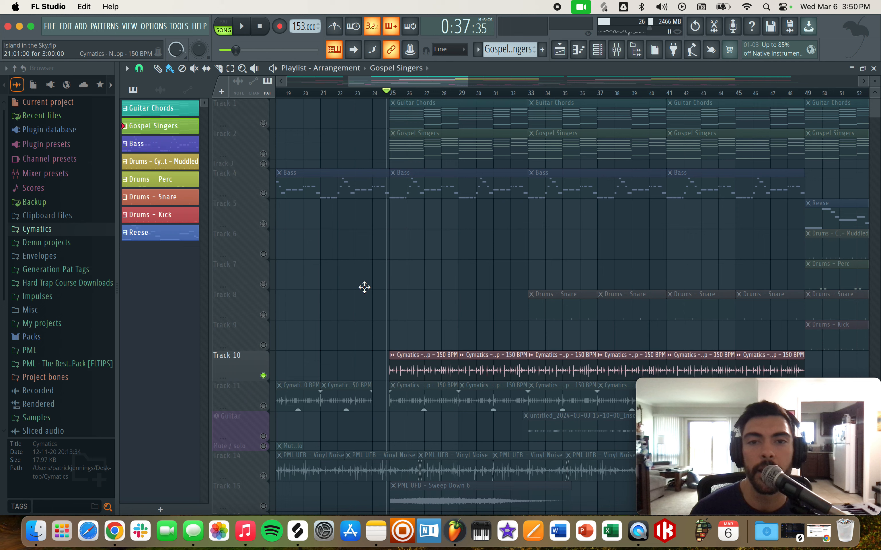
pyautogui.click(263, 194)
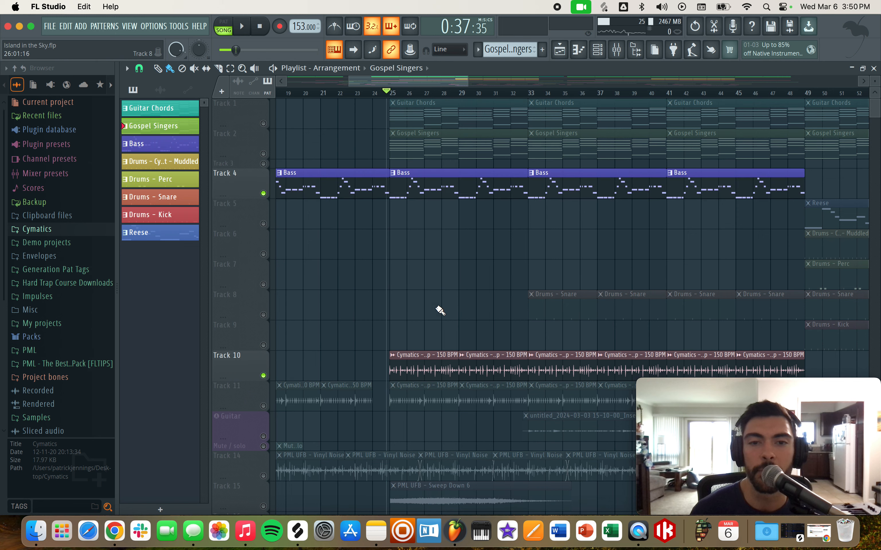
pyautogui.press('space')
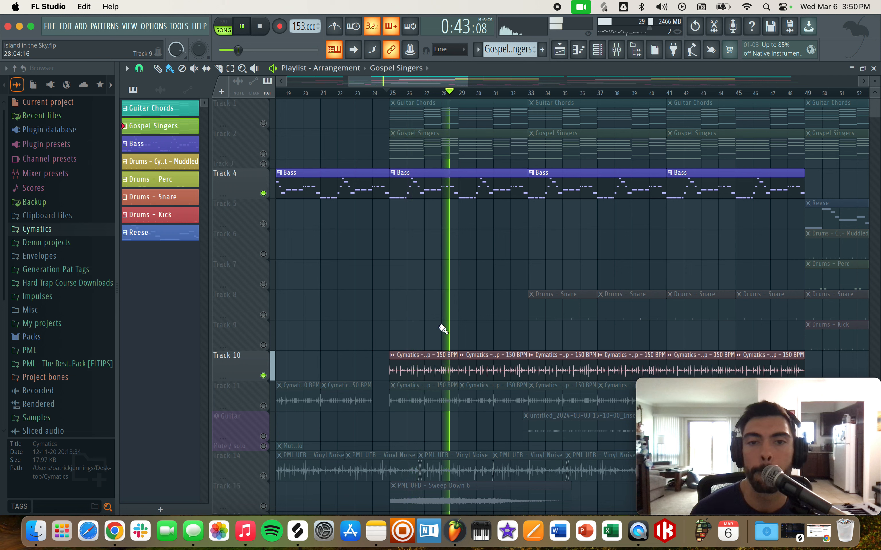
pyautogui.press('space')
pyautogui.rightClick(263, 376)
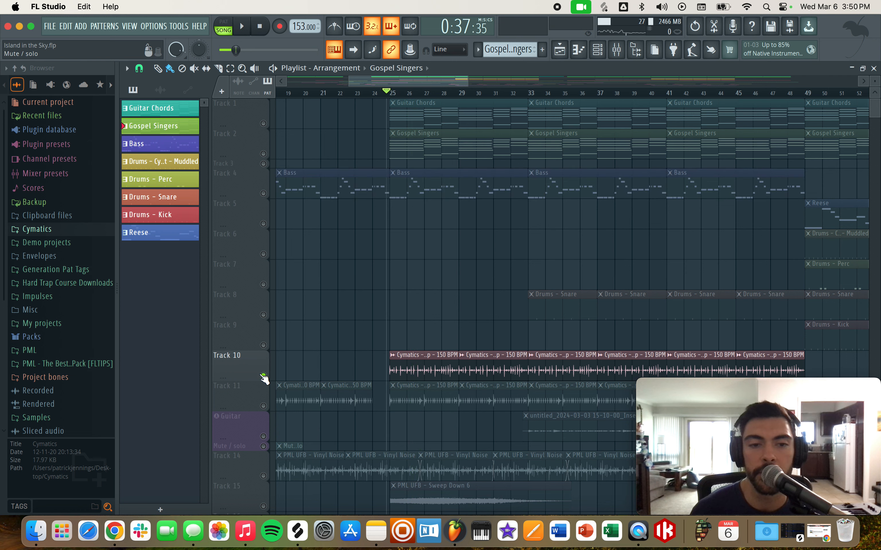
pyautogui.rightClick(263, 376)
# Step: Open the Bass pattern in the piano roll at bar 1 and sound its opening D4 note
pyautogui.doubleClick(445, 186)
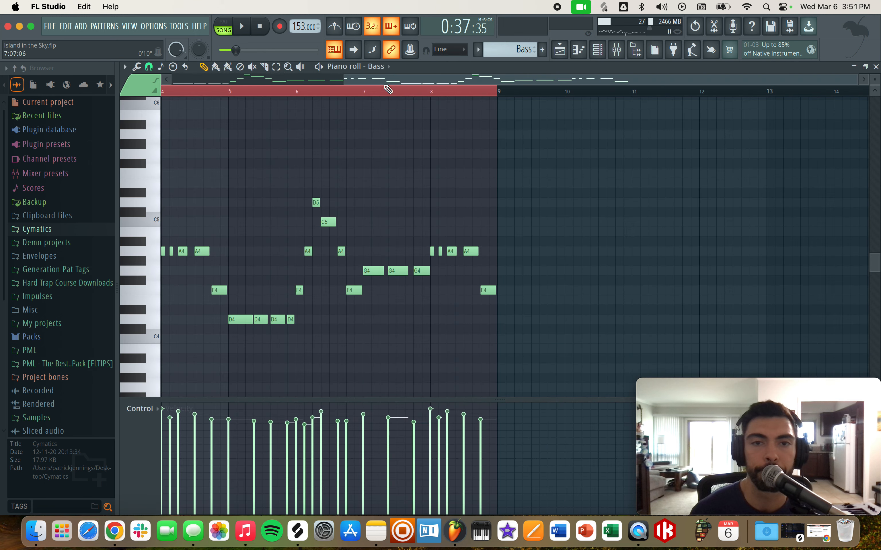
pyautogui.moveTo(383, 80); pyautogui.dragTo(211, 80)
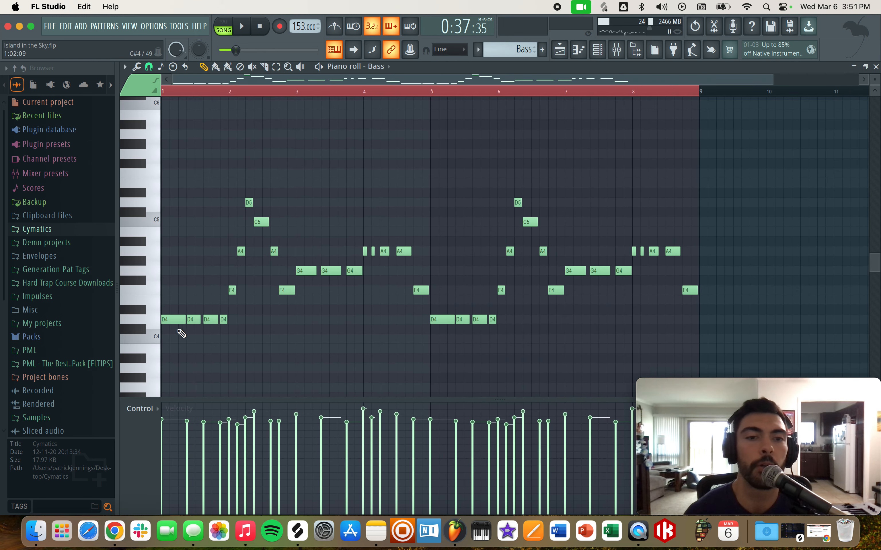
pyautogui.click(154, 324)
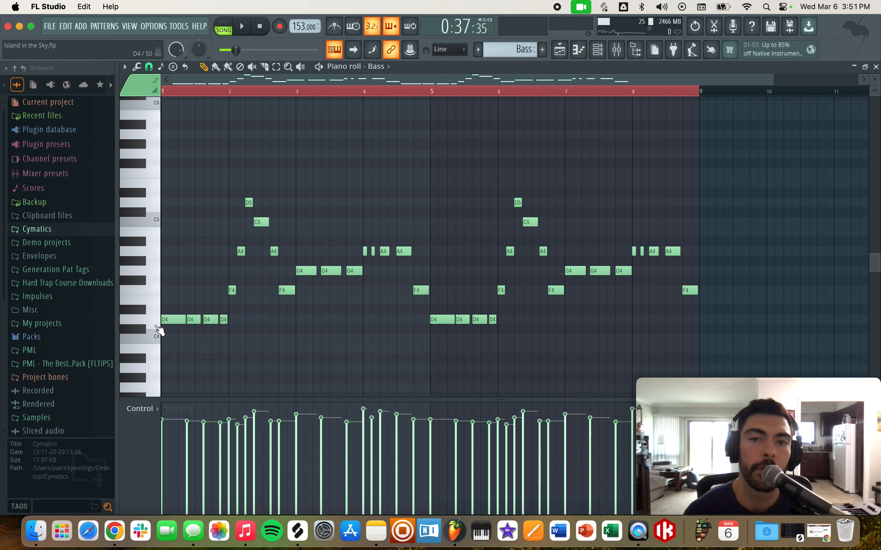
# Step: Play the Bass pattern from bar 1 in pattern mode, and return to the playlist in song mode
pyautogui.moveTo(182, 90); pyautogui.dragTo(148, 89)
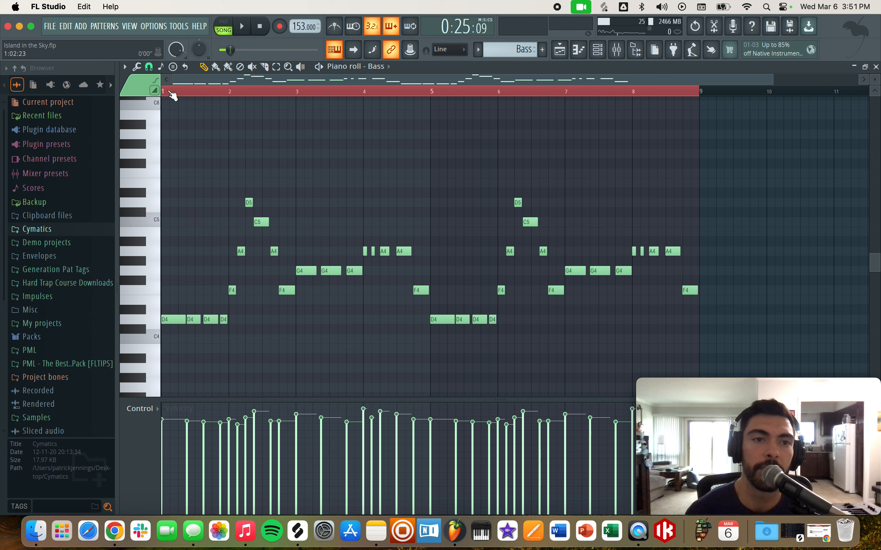
pyautogui.press('l')
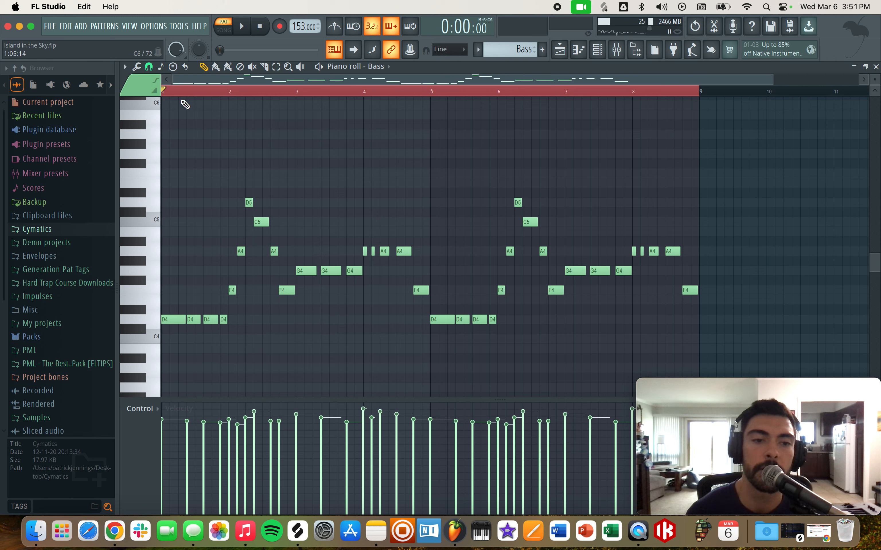
pyautogui.press('space')
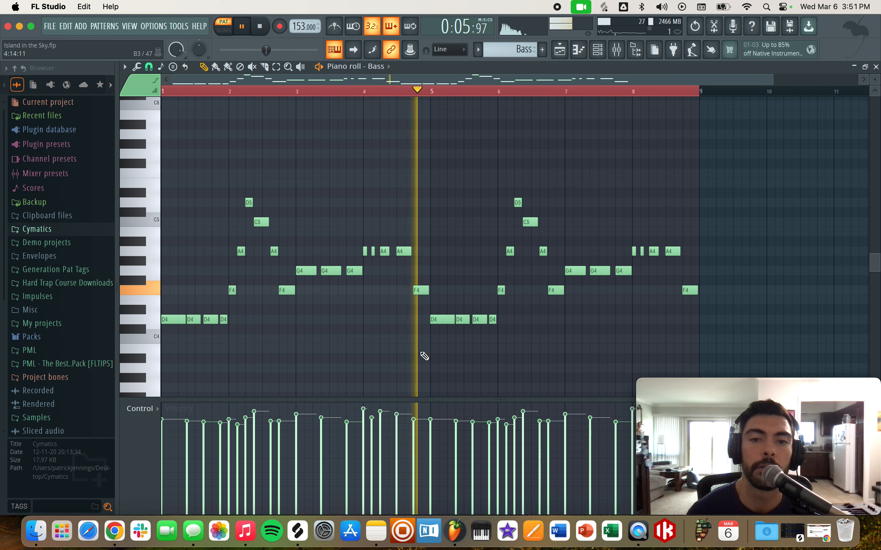
pyautogui.press('space')
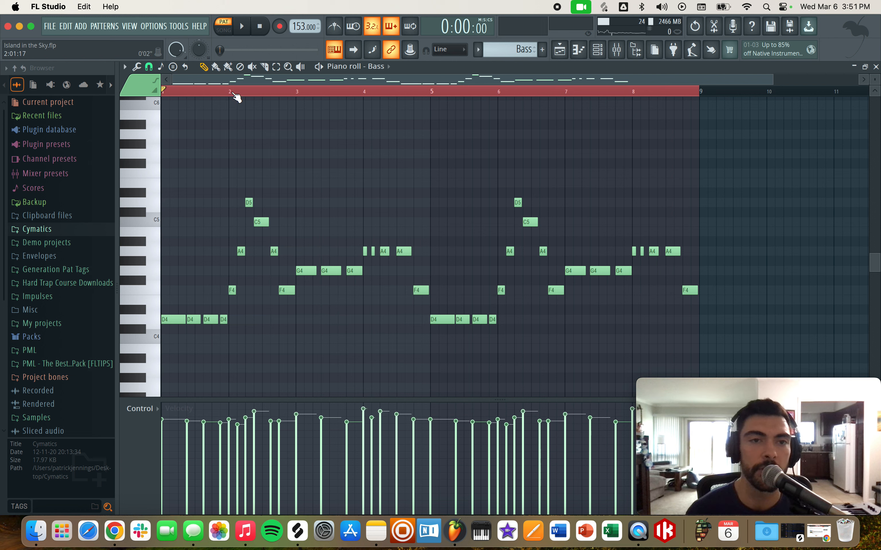
pyautogui.click(223, 30)
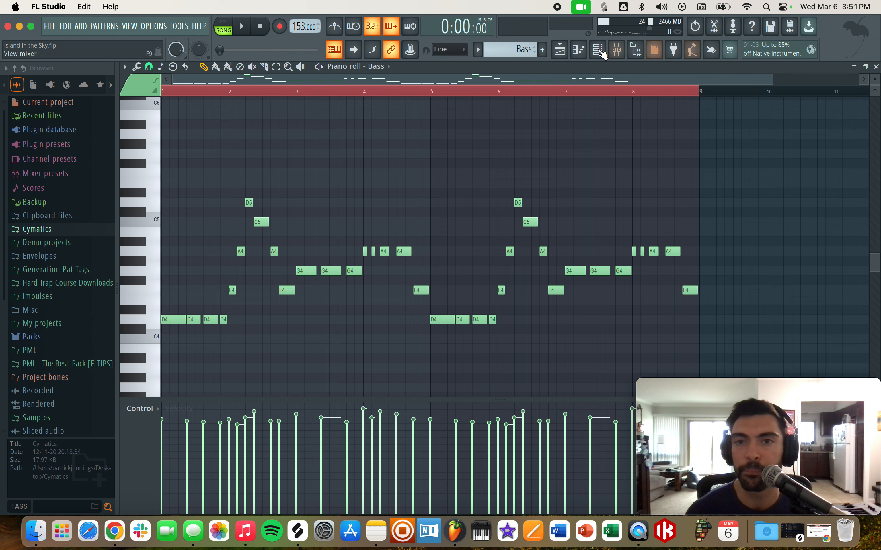
pyautogui.click(559, 51)
# Step: Solo the Cymatics loop on Track 11 and play it from bar 25
pyautogui.scroll(-1, 449, 305)
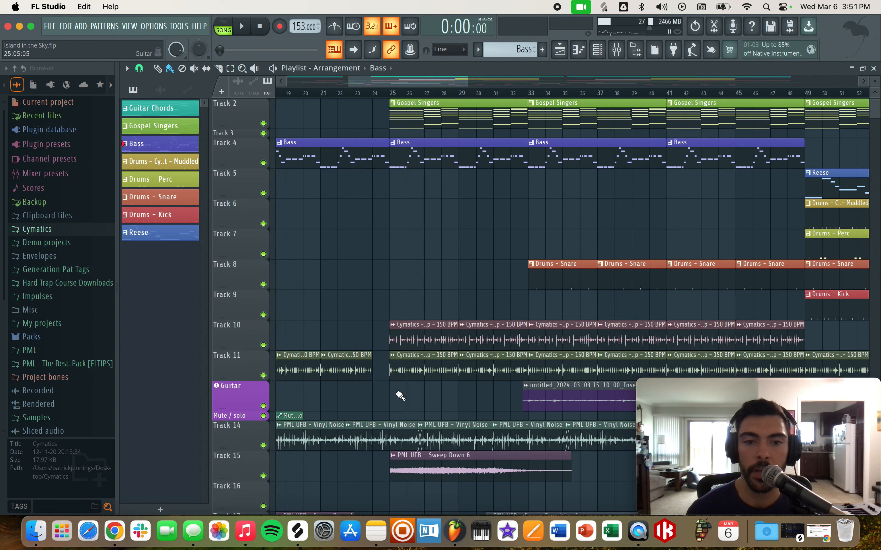
pyautogui.rightClick(263, 376)
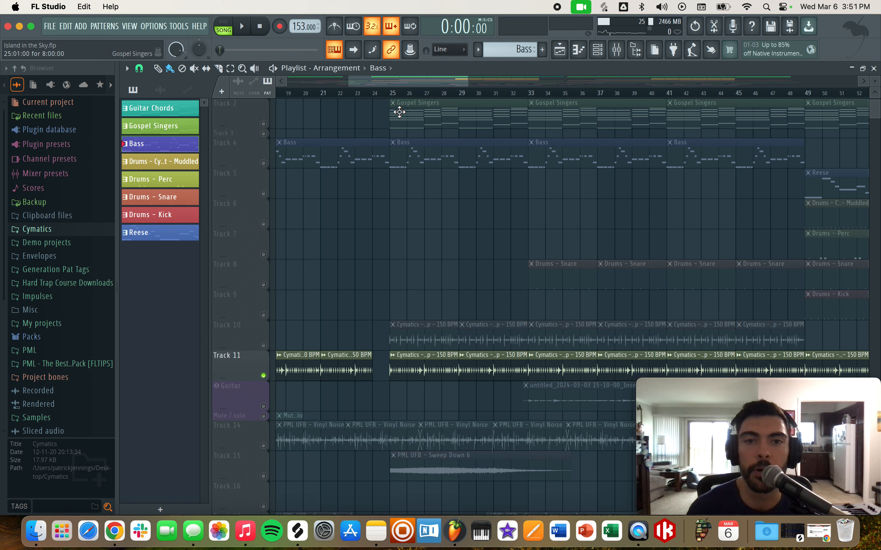
pyautogui.click(394, 93)
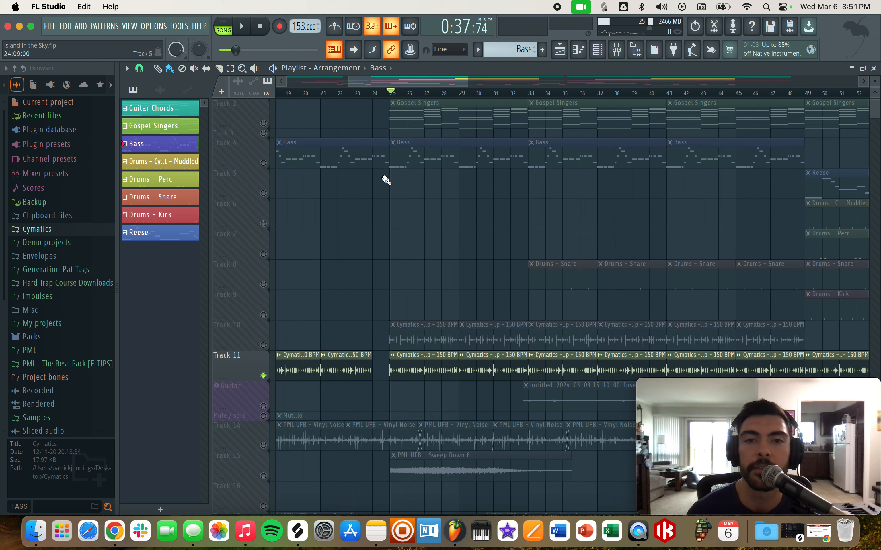
pyautogui.press('space')
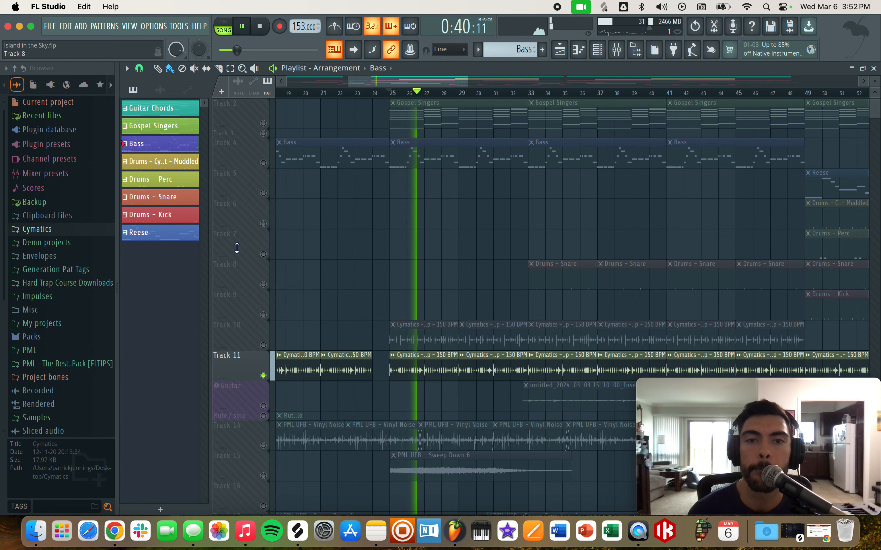
pyautogui.scroll(1, 277, 247)
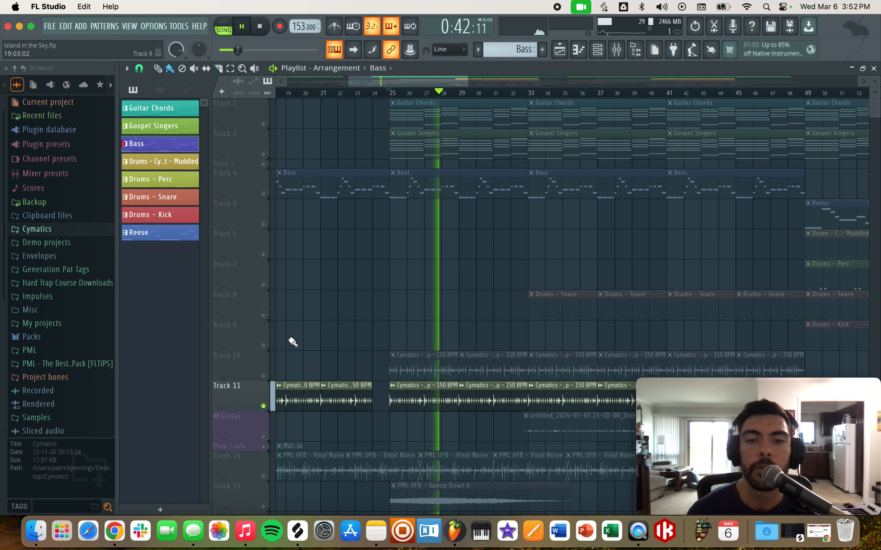
pyautogui.press('space')
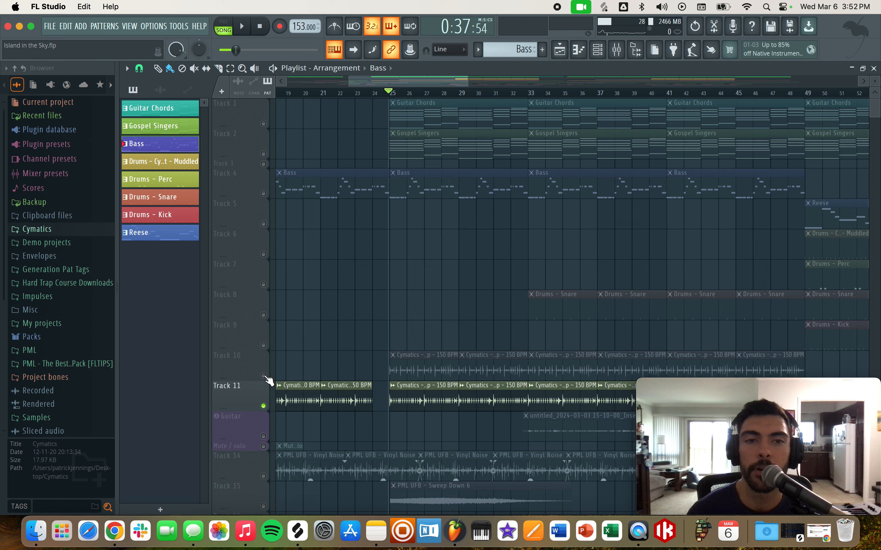
# Step: Play Tracks 1, 2, 4 and 10 together with the Track 11 loop from bar 25, and unmute all tracks
pyautogui.click(263, 124)
pyautogui.click(263, 154)
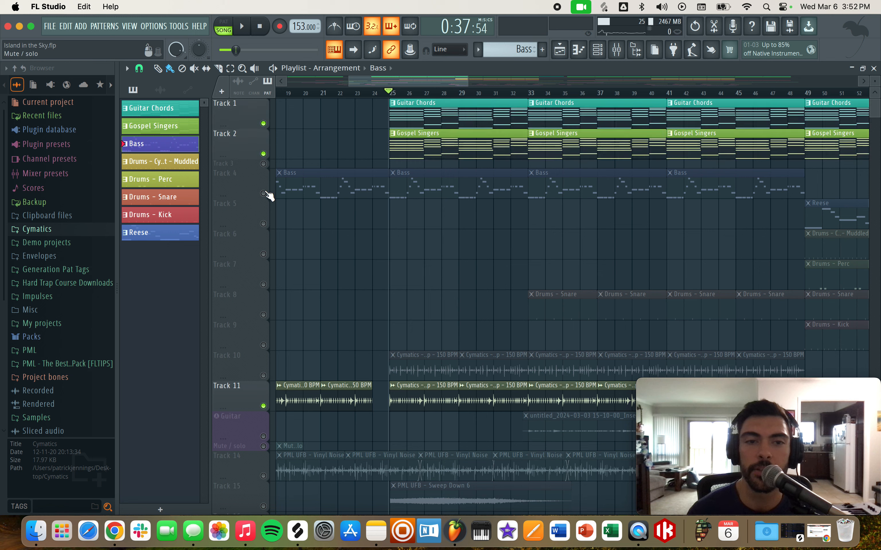
pyautogui.click(263, 193)
pyautogui.click(263, 375)
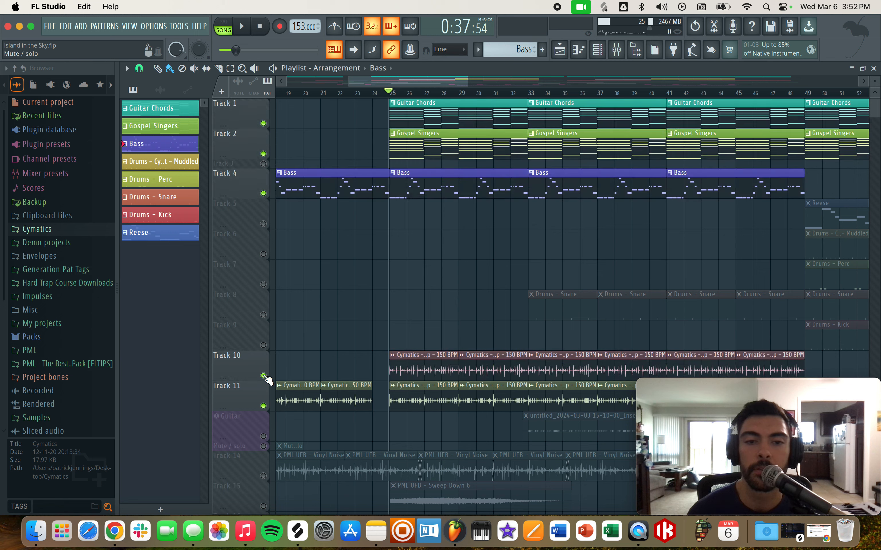
pyautogui.press('space')
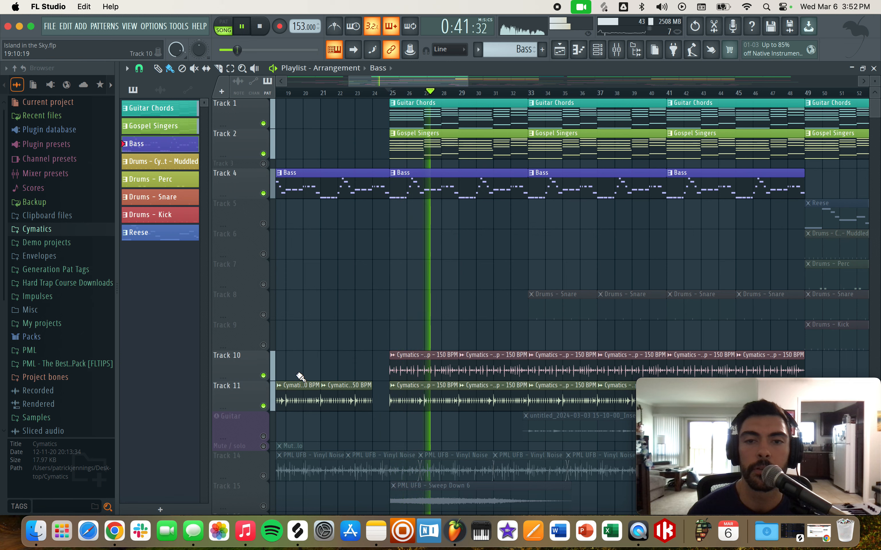
pyautogui.scroll(-1, 299, 364)
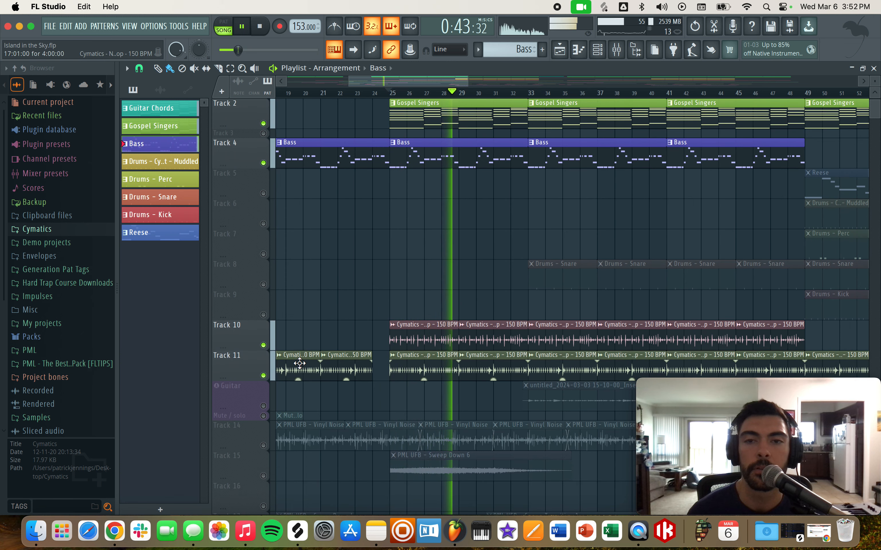
pyautogui.scroll(1, 300, 363)
pyautogui.press('space')
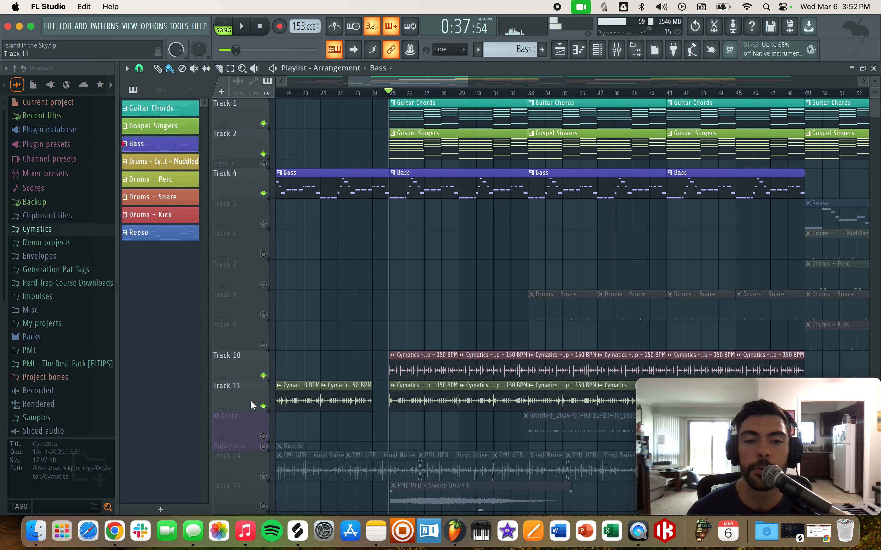
pyautogui.rightClick(263, 406)
pyautogui.rightClick(263, 406)
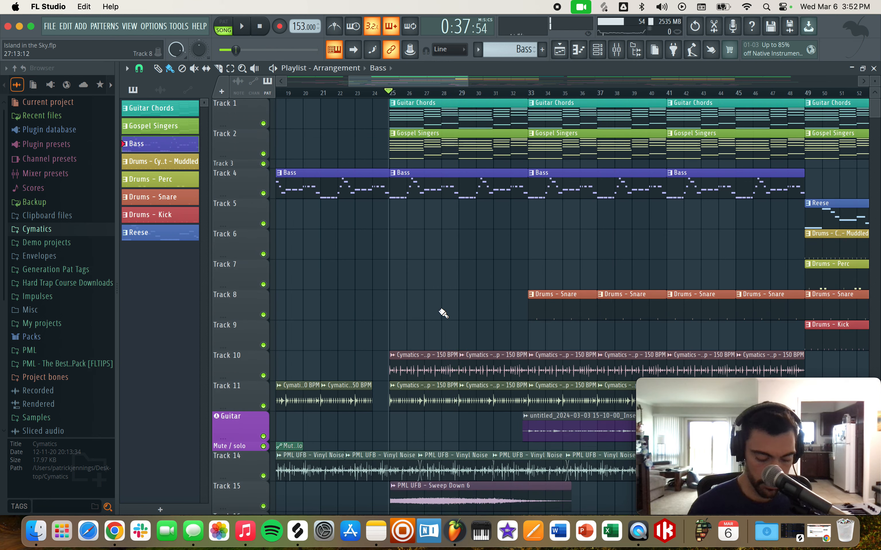
# Step: Solo the four drum pattern tracks, Tracks 6 to 9, in the section around bars 33 to 73
pyautogui.scroll(-4, 474, 291)
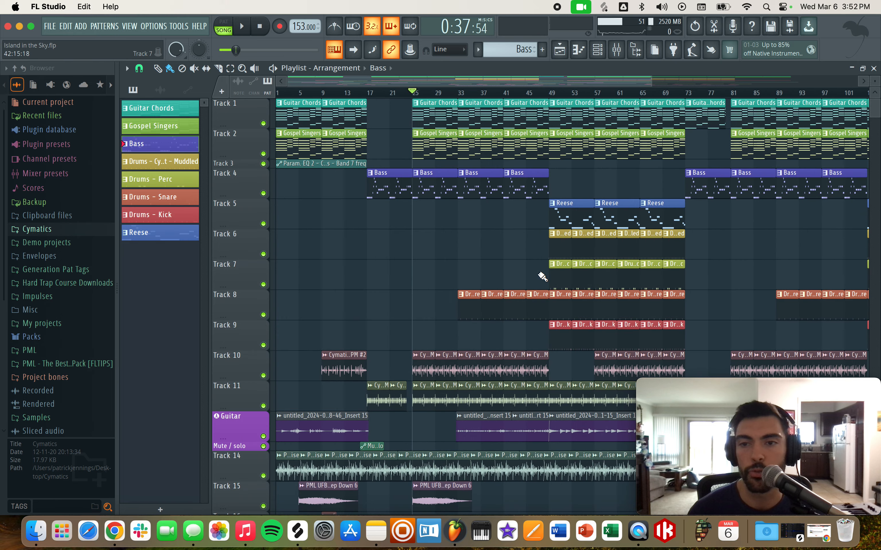
pyautogui.scroll(3, 611, 258)
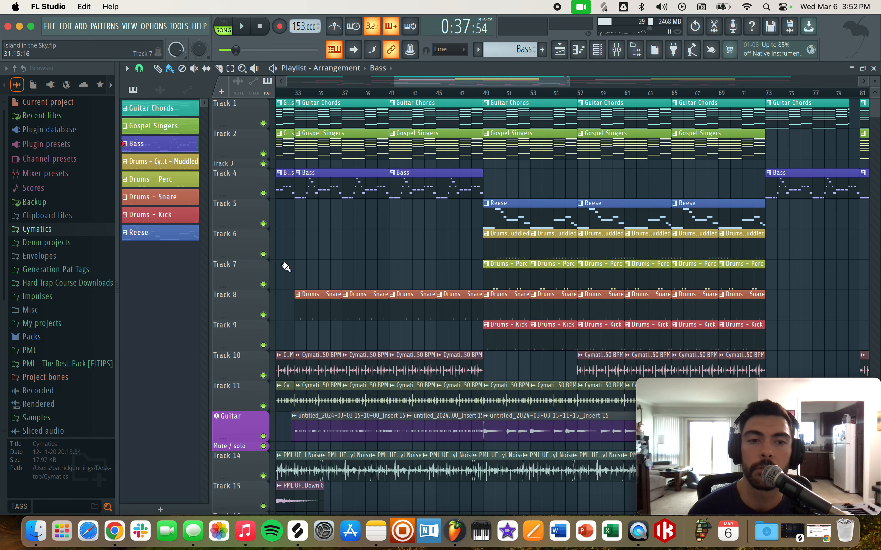
pyautogui.rightClick(263, 254)
pyautogui.click(264, 285)
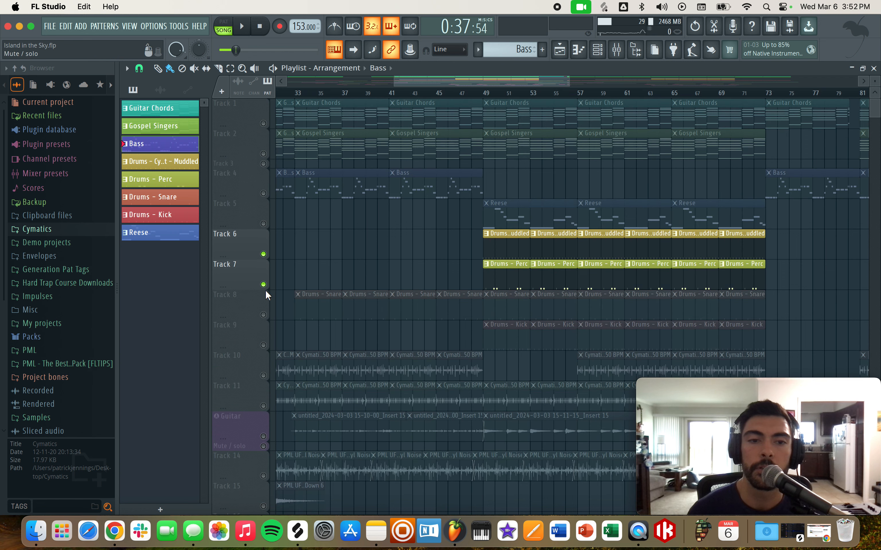
pyautogui.click(264, 315)
pyautogui.click(263, 346)
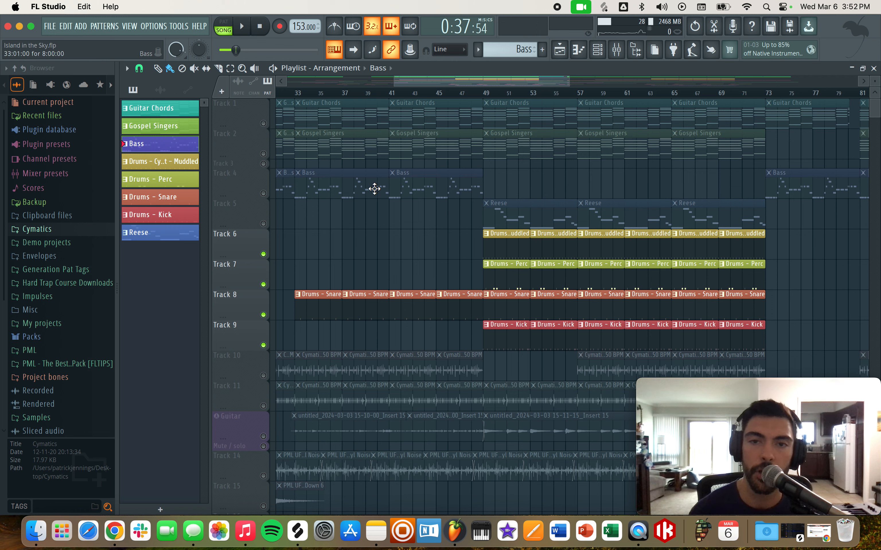
# Step: Unmute Tracks 1 and 2 and play the chords and gospel singers with the drums from bar 49
pyautogui.click(264, 154)
pyautogui.click(264, 123)
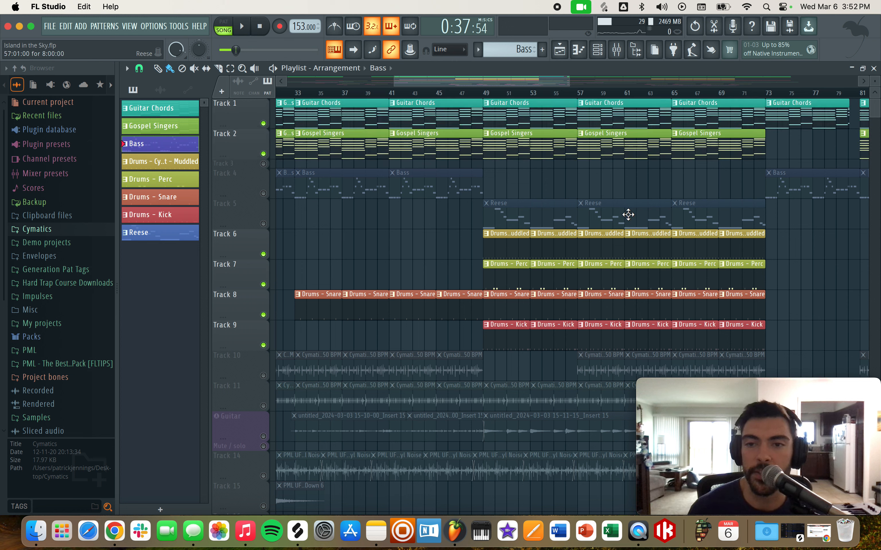
pyautogui.click(486, 94)
pyautogui.press('space')
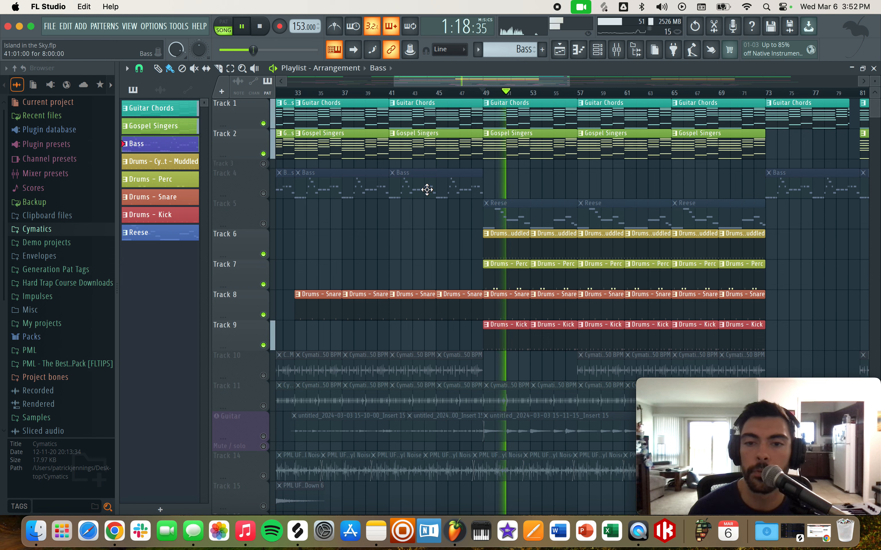
pyautogui.press('space')
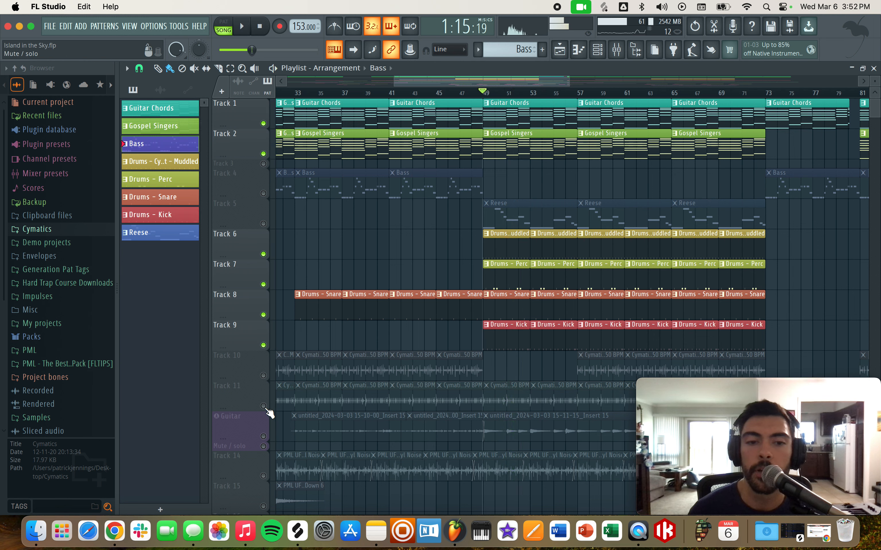
# Step: Unmute the Cymatics loop on Track 11 and play it with the chords and drums from bar 49
pyautogui.click(263, 406)
pyautogui.press('space')
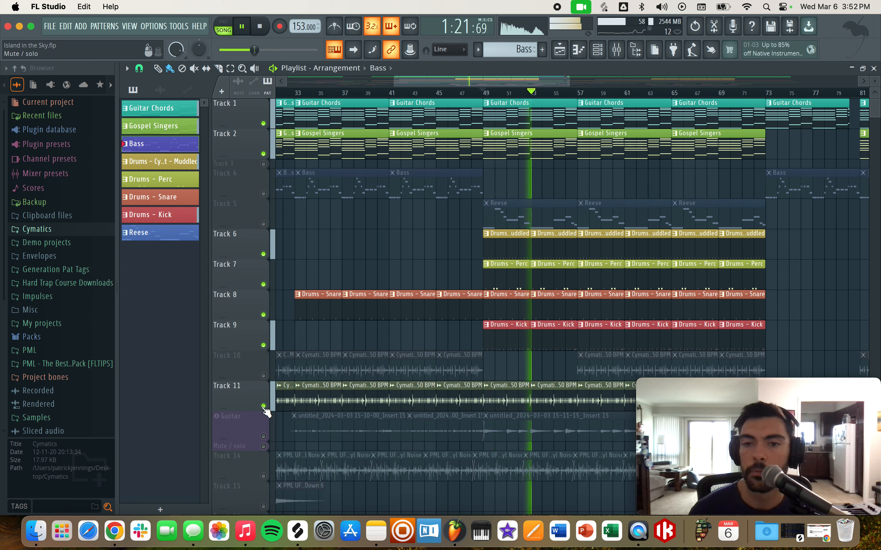
pyautogui.press('space')
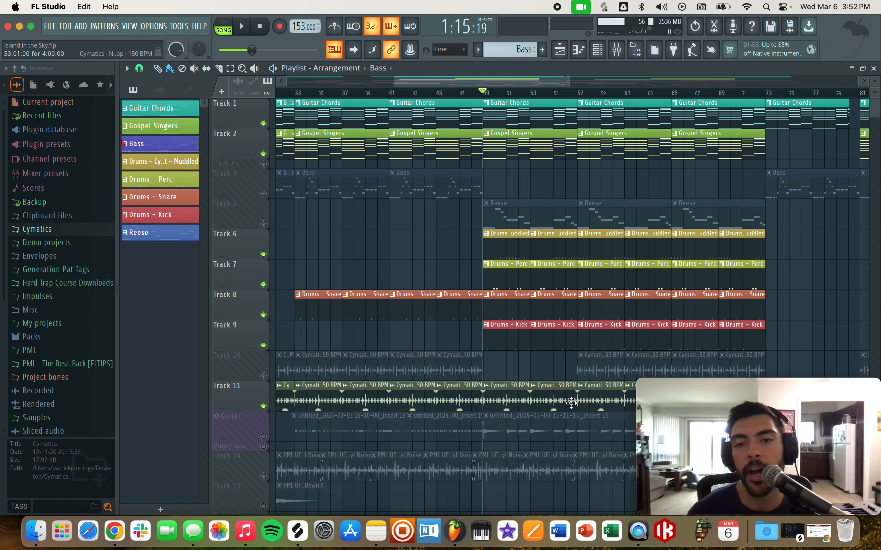
# Step: Open the closed hi-hat pattern from Track 6 in the piano roll and play it in pattern mode
pyautogui.click(510, 251)
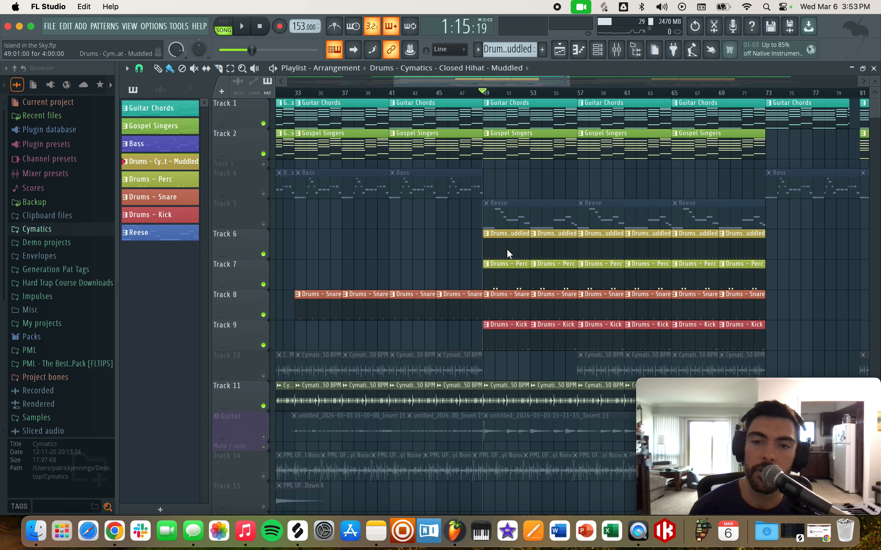
pyautogui.doubleClick(509, 254)
pyautogui.scroll(3, 273, 78)
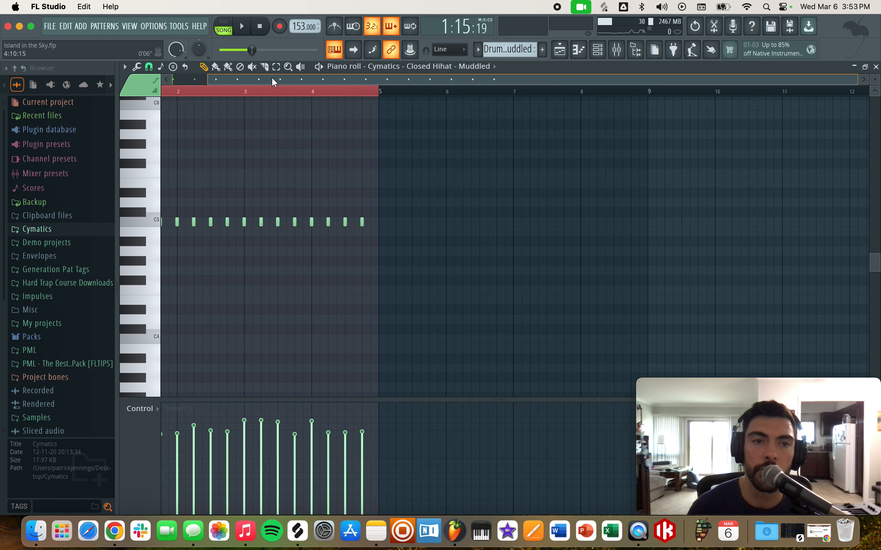
pyautogui.press('space')
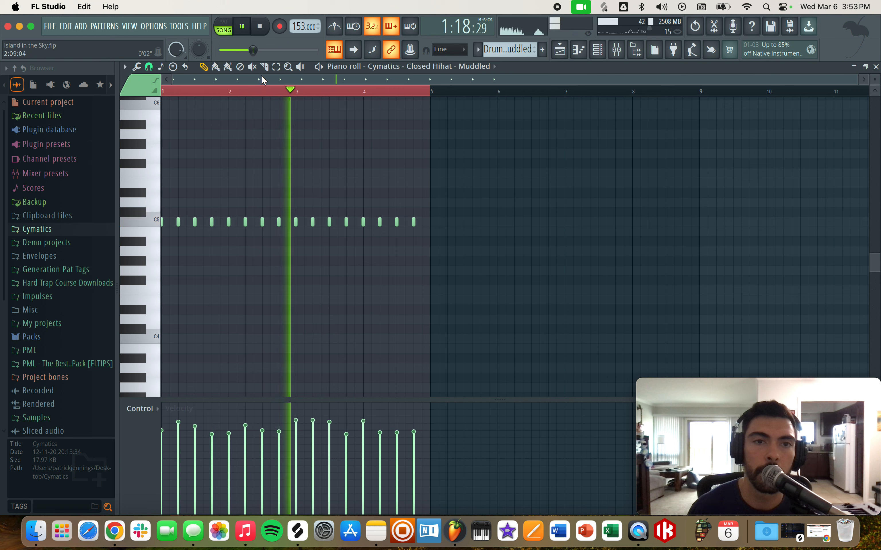
pyautogui.press('space')
pyautogui.press('space')
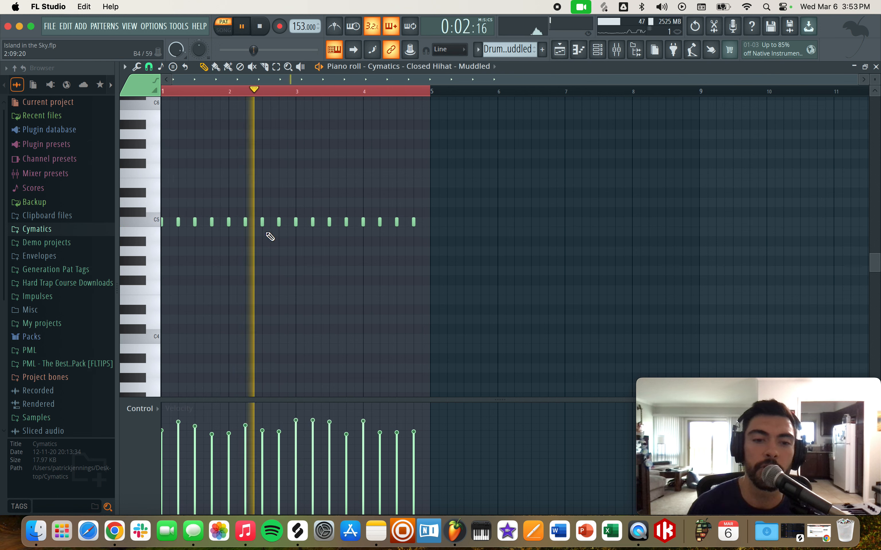
pyautogui.press('space')
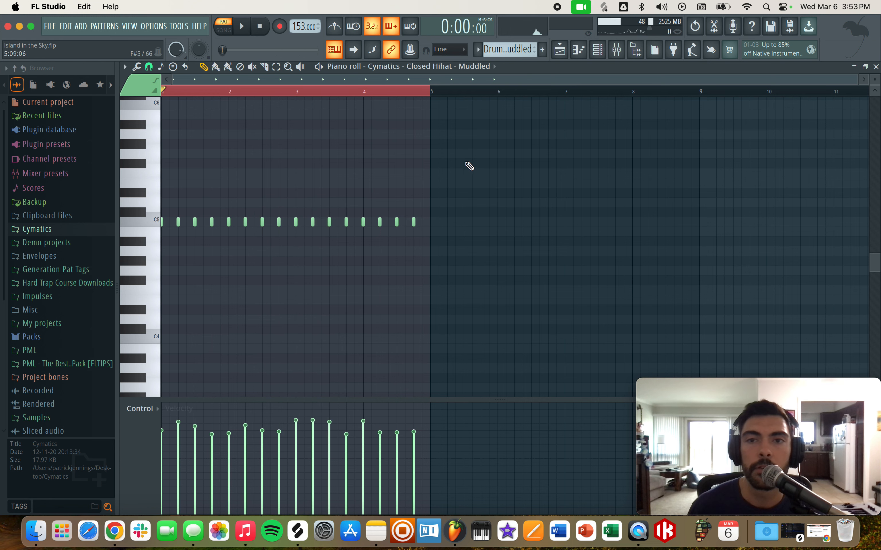
# Step: Display the note pan values of the closed hi-hat pattern in the piano roll's control lane
pyautogui.click(153, 410)
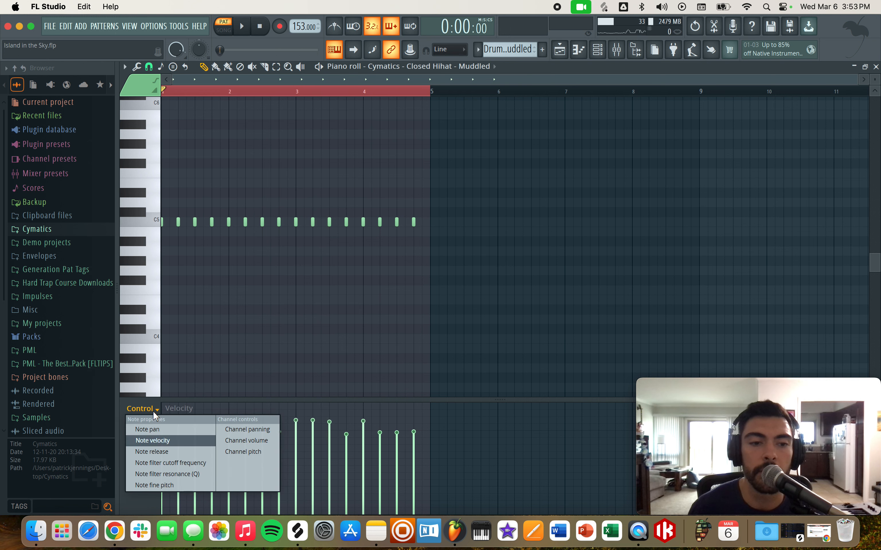
pyautogui.click(166, 430)
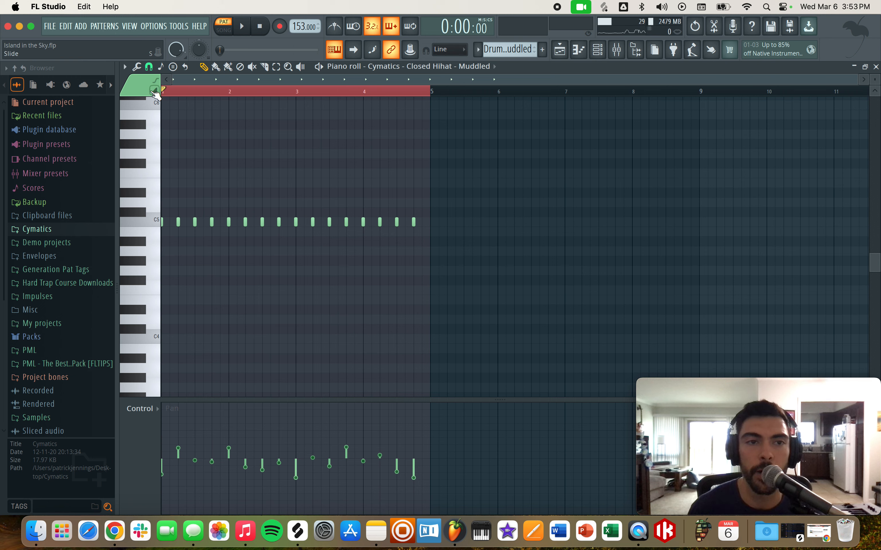
pyautogui.hotkey('alt', 'a')
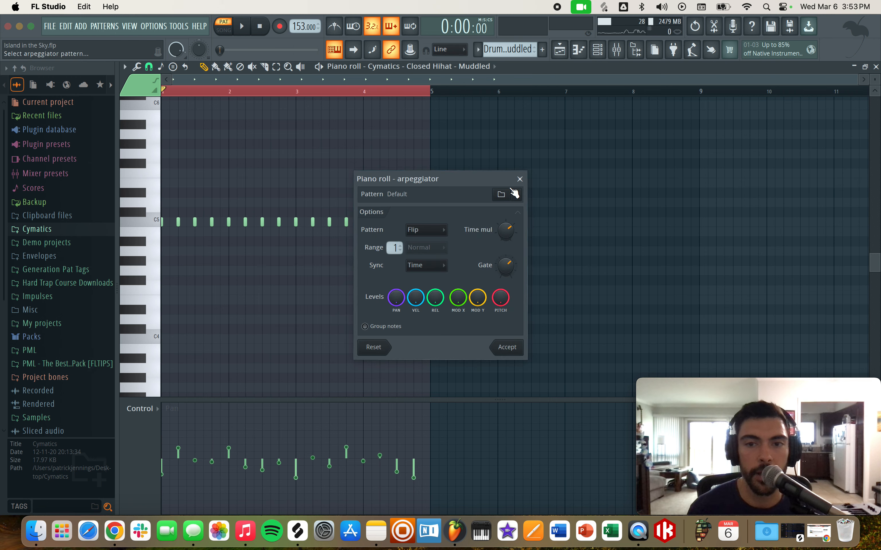
pyautogui.click(519, 180)
# Step: Select all hi-hat notes, open the Randomize tool to examine its level settings, and close it without applying
pyautogui.moveTo(437, 181); pyautogui.dragTo(162, 295)
pyautogui.click(125, 66)
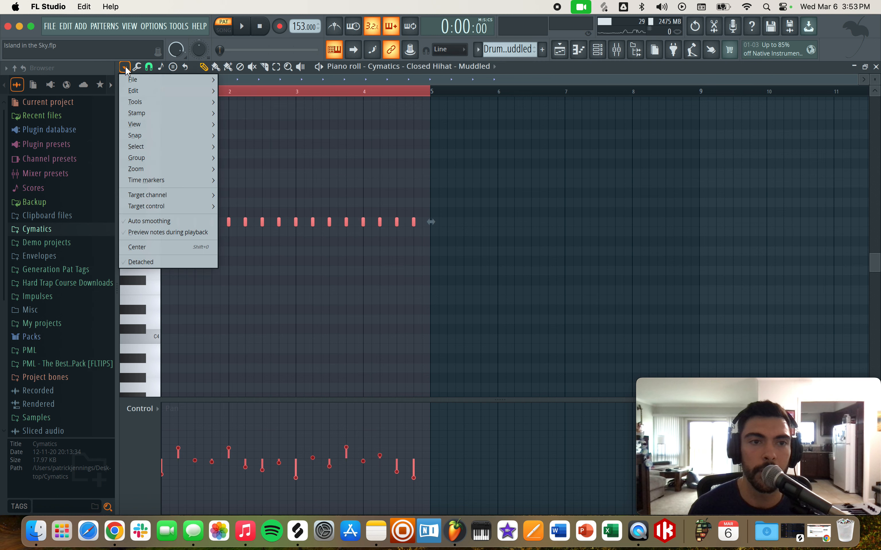
pyautogui.moveTo(175, 104)
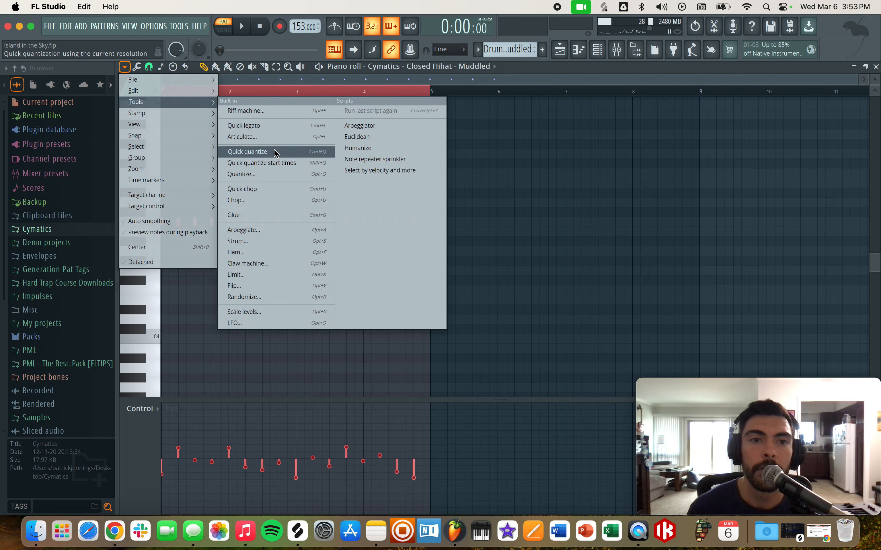
pyautogui.click(286, 300)
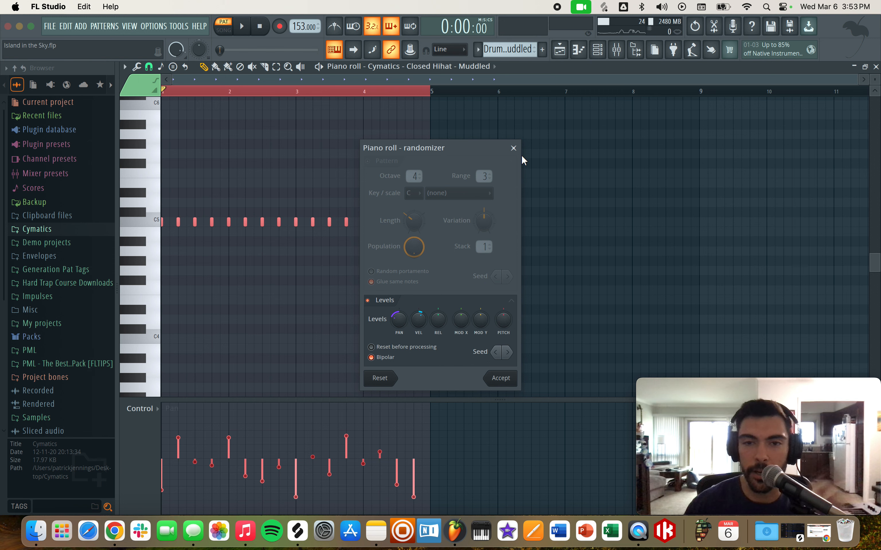
pyautogui.click(513, 148)
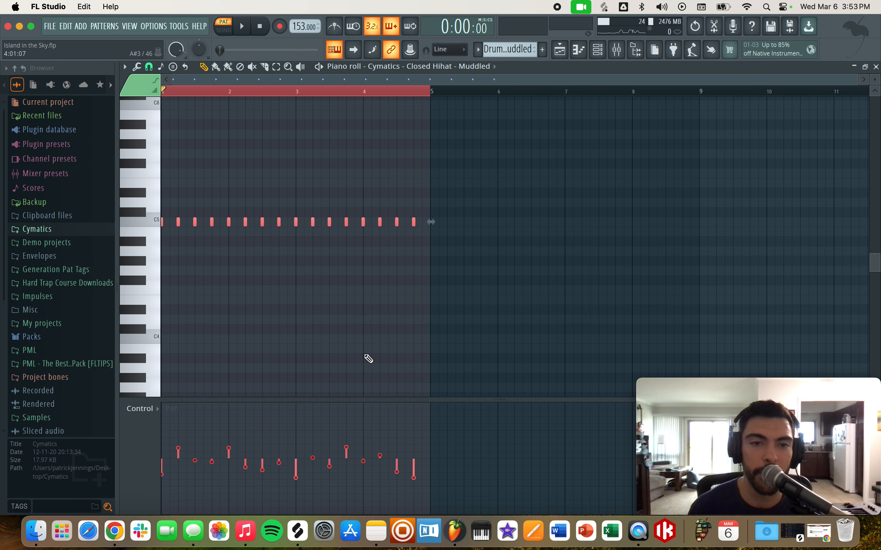
pyautogui.click(319, 306)
# Step: Switch the hi-hat control lane back to note velocity and return to the playlist
pyautogui.click(168, 415)
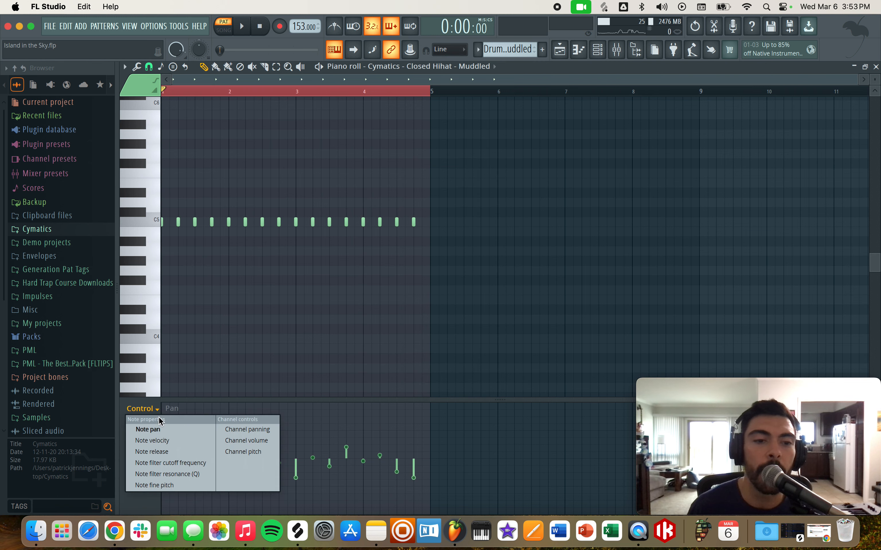
pyautogui.click(155, 437)
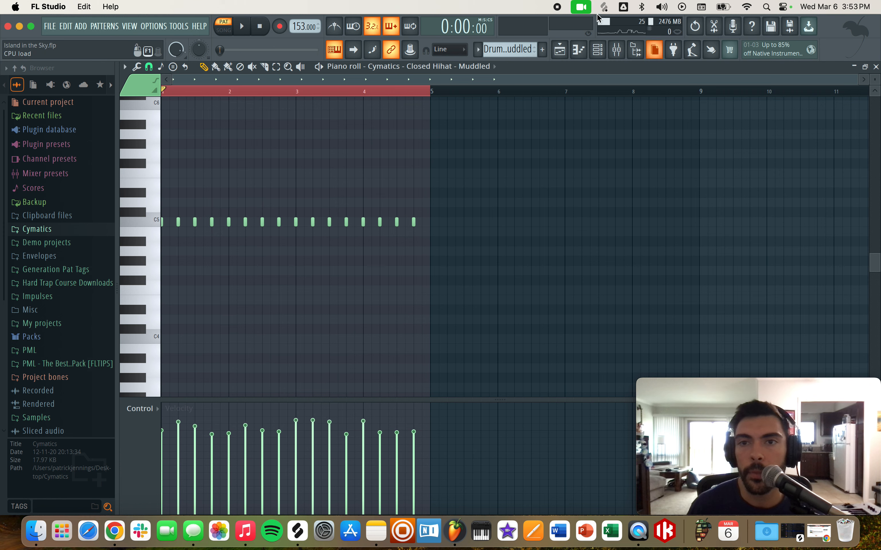
pyautogui.click(559, 50)
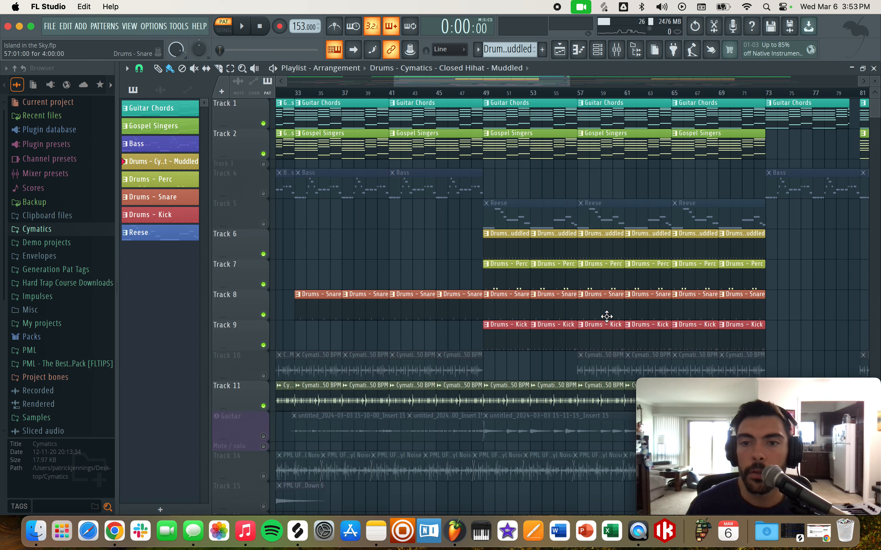
# Step: Open the Drums - Kick pattern from Track 9 in the piano roll and play it in pattern mode
pyautogui.doubleClick(509, 334)
pyautogui.press('space')
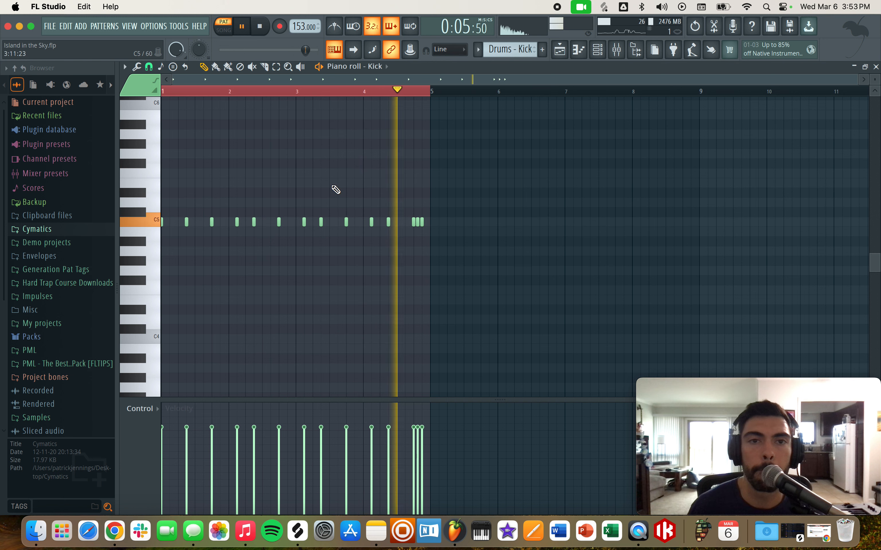
pyautogui.press('space')
# Step: Play the kick pattern with the metronome on, turn the metronome off, and return to the playlist
pyautogui.click(334, 26)
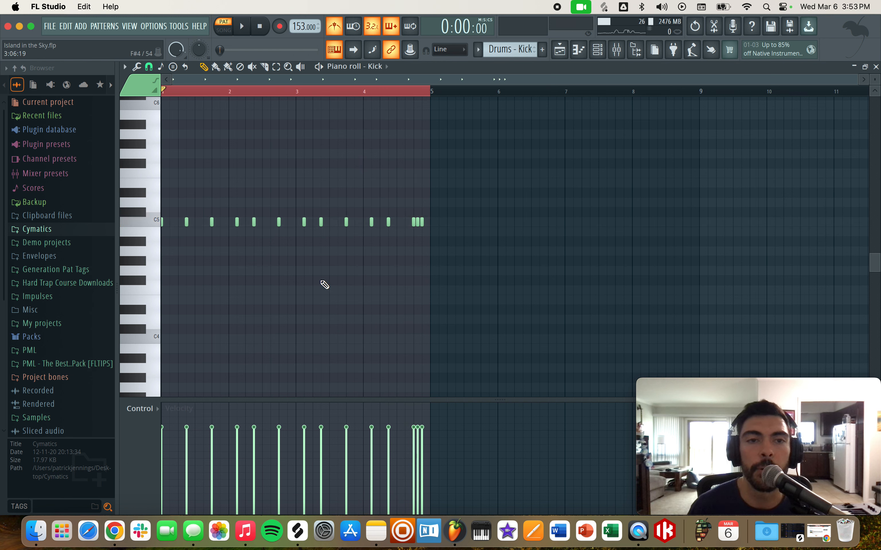
pyautogui.press('space')
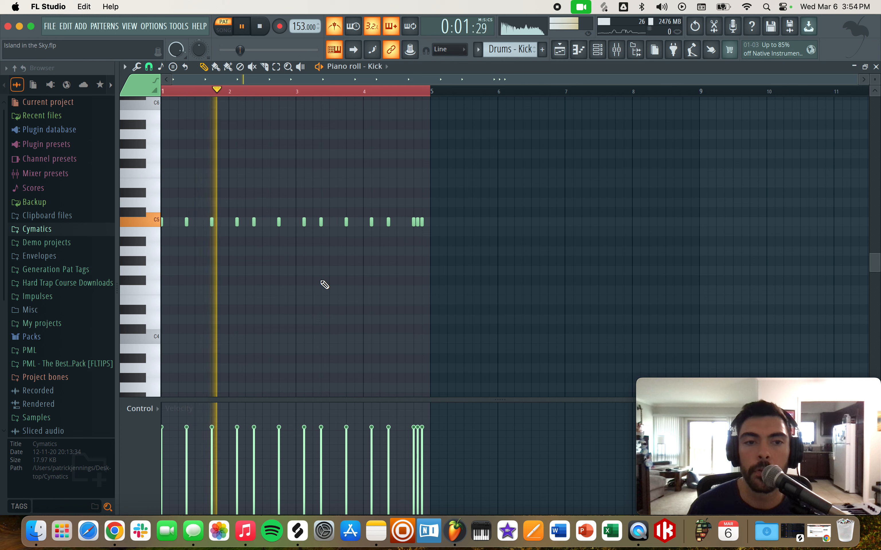
pyautogui.press('space')
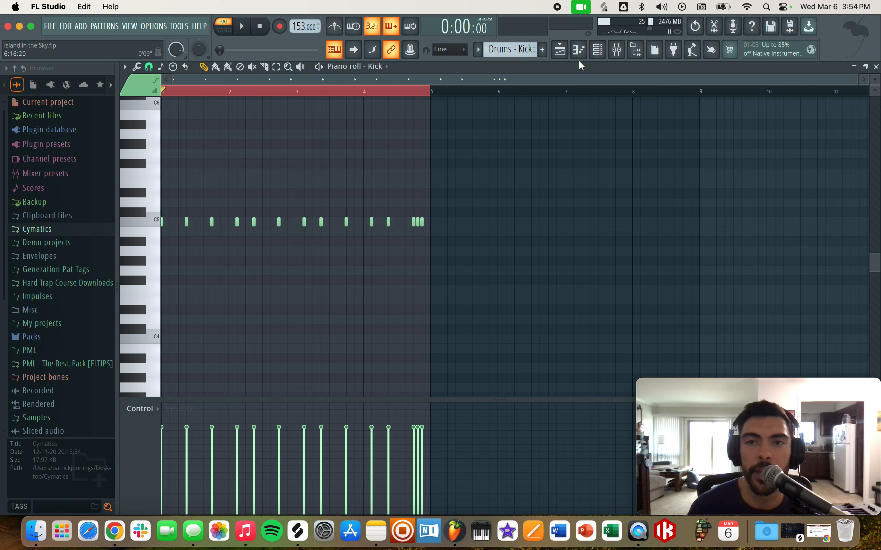
pyautogui.click(560, 49)
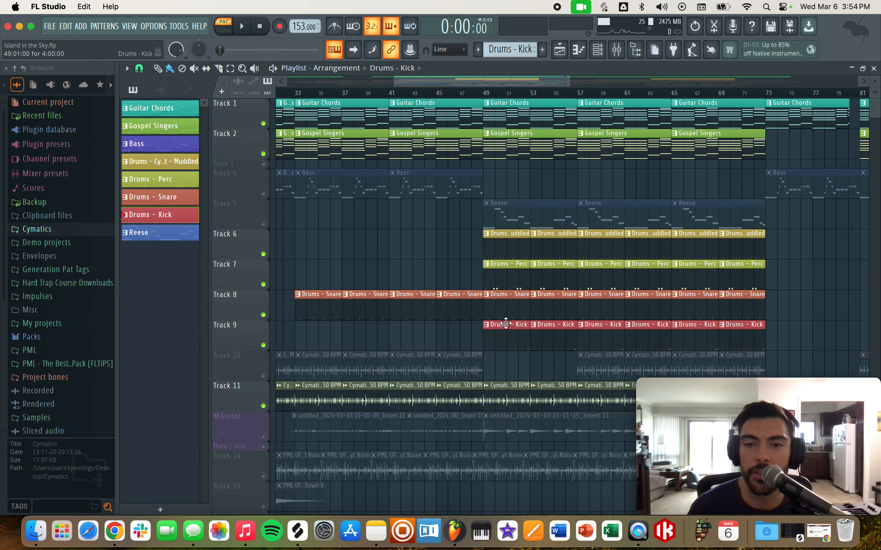
# Step: Open the Drums - Snare pattern from Track 8 in the piano roll, play it, and return to the playlist
pyautogui.doubleClick(505, 312)
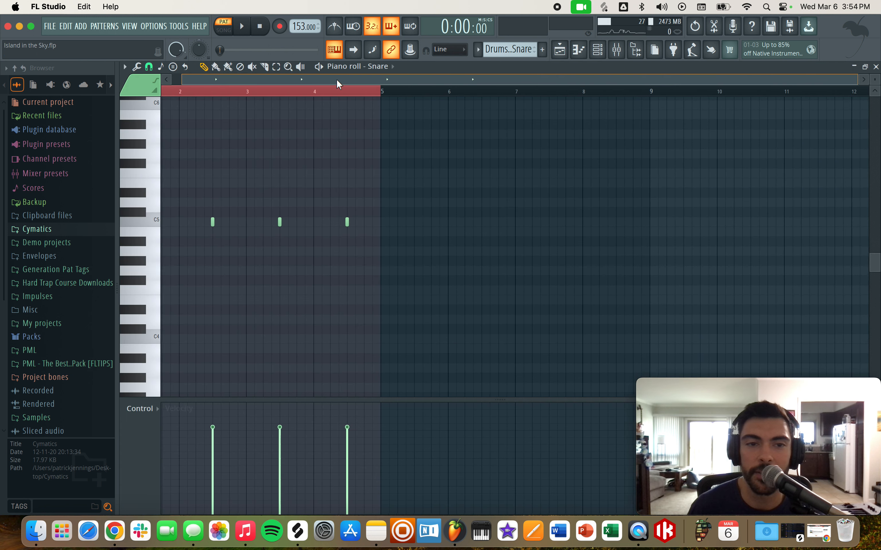
pyautogui.press('space')
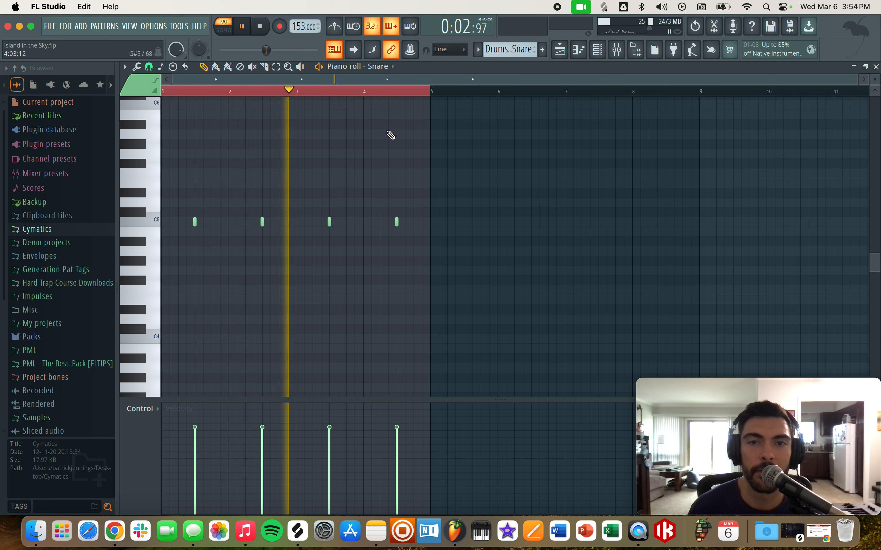
pyautogui.press('space')
pyautogui.click(561, 50)
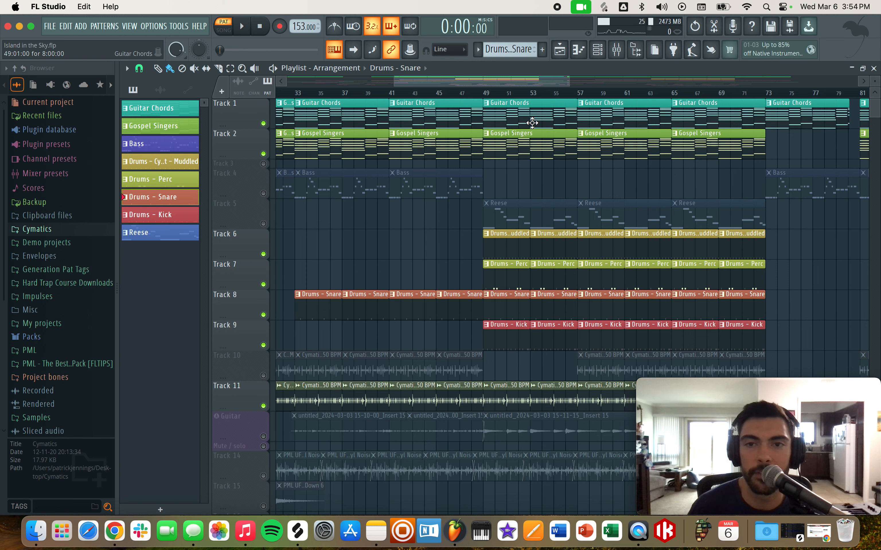
# Step: Play the chords, drums and Track 11 loop together from bar 49 in song mode
pyautogui.click(491, 94)
pyautogui.press('space')
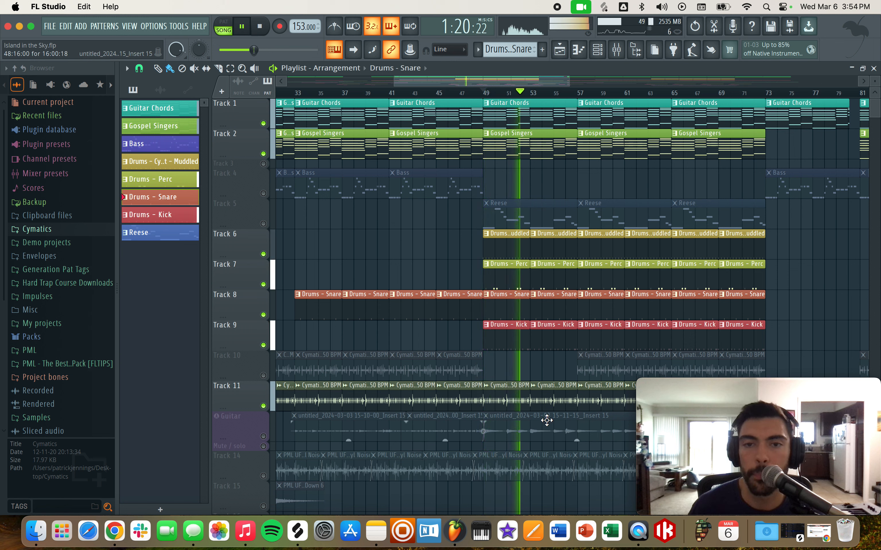
pyautogui.press('space')
# Step: Unmute the Reese on Track 5, open its pattern in the piano roll, and play it in pattern mode
pyautogui.click(263, 224)
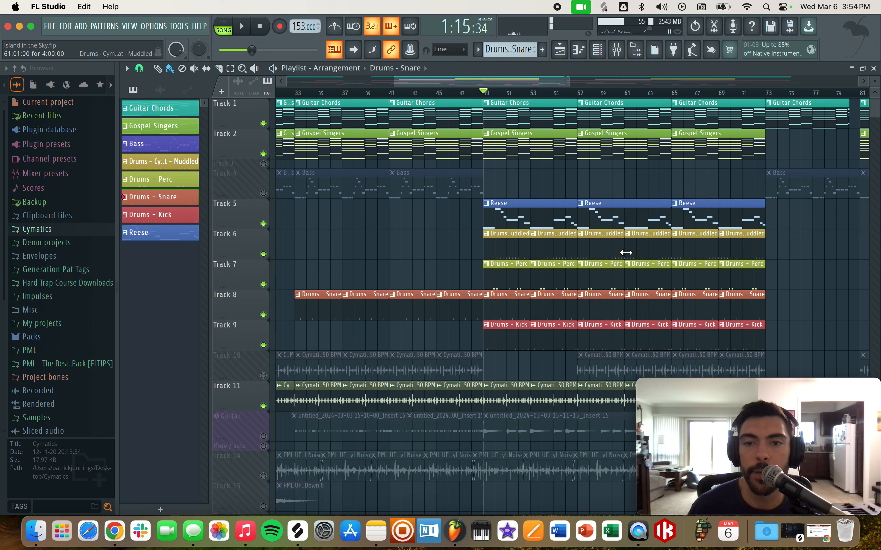
pyautogui.doubleClick(533, 225)
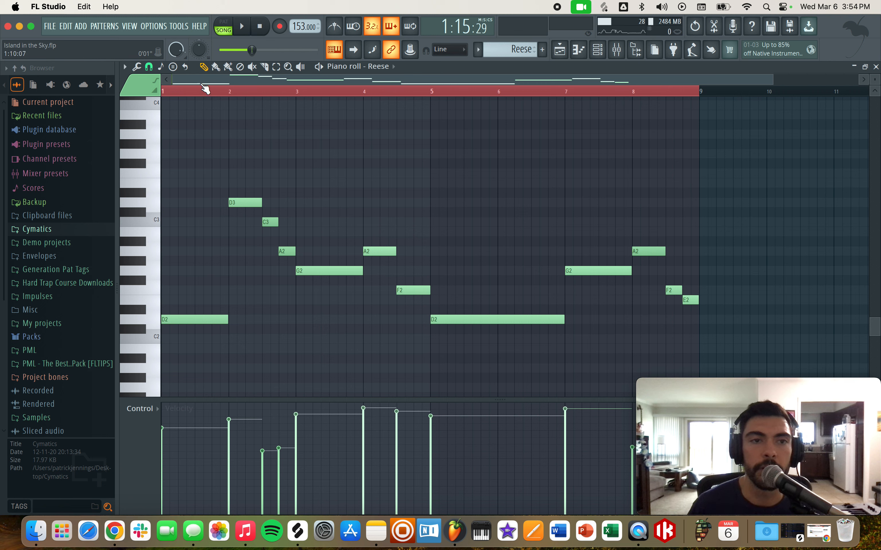
pyautogui.click(223, 23)
pyautogui.press('space')
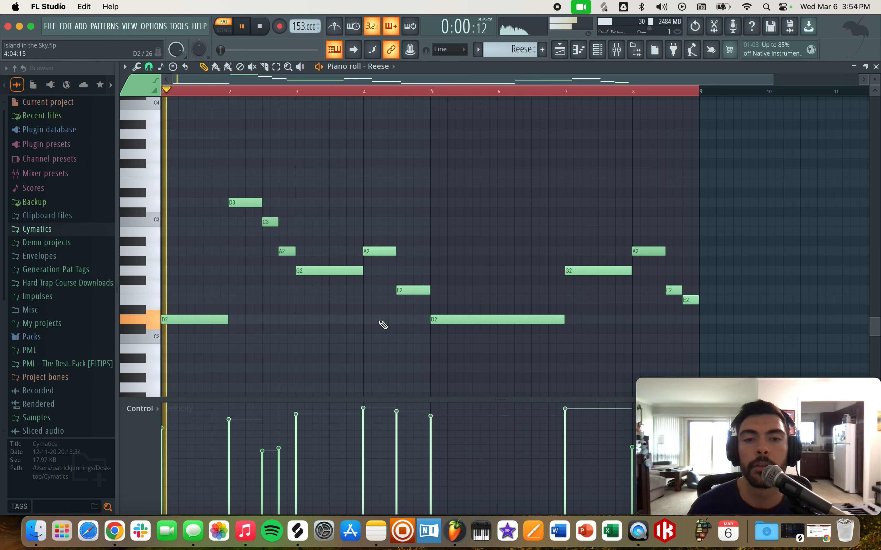
pyautogui.press('space')
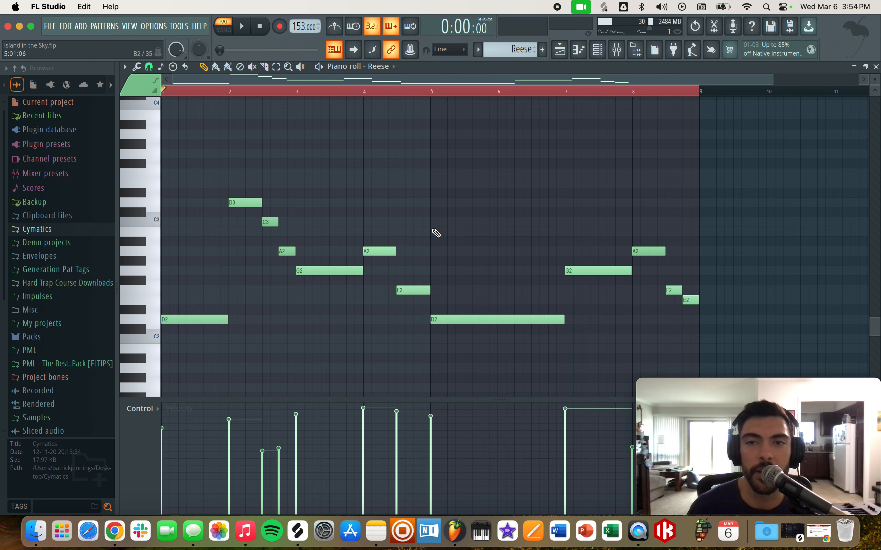
# Step: Open the Reese channel's Serum instrument and show its oscillator settings and effects page
pyautogui.click(598, 49)
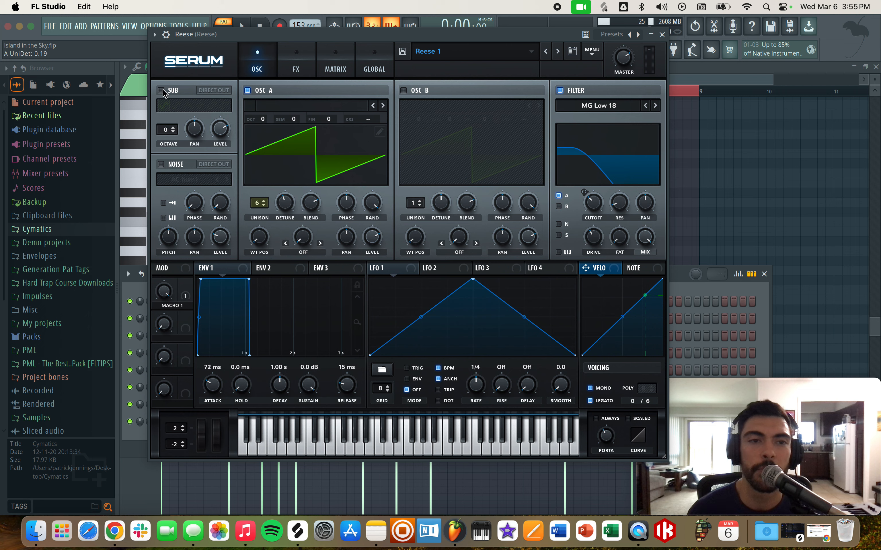
pyautogui.click(300, 60)
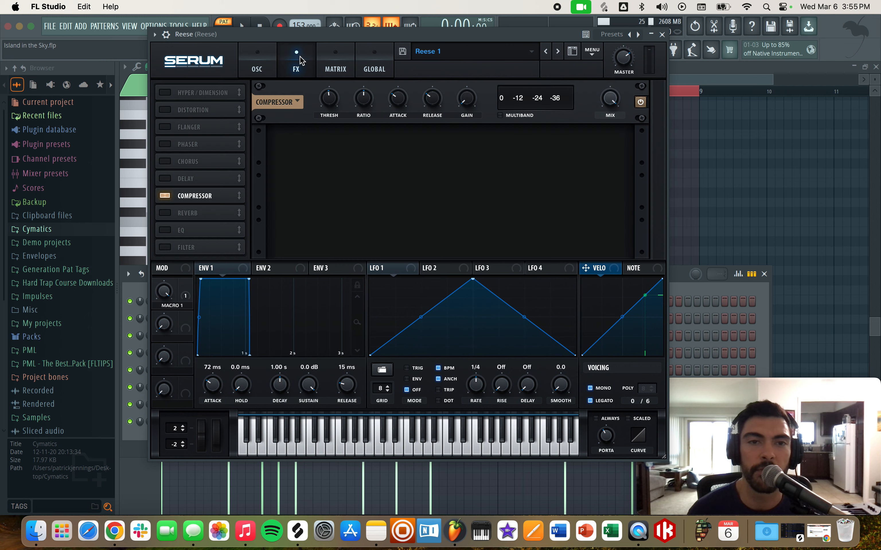
# Step: Show the Reese's Serum oscillator settings again, close the instrument and return to the playlist
pyautogui.click(255, 60)
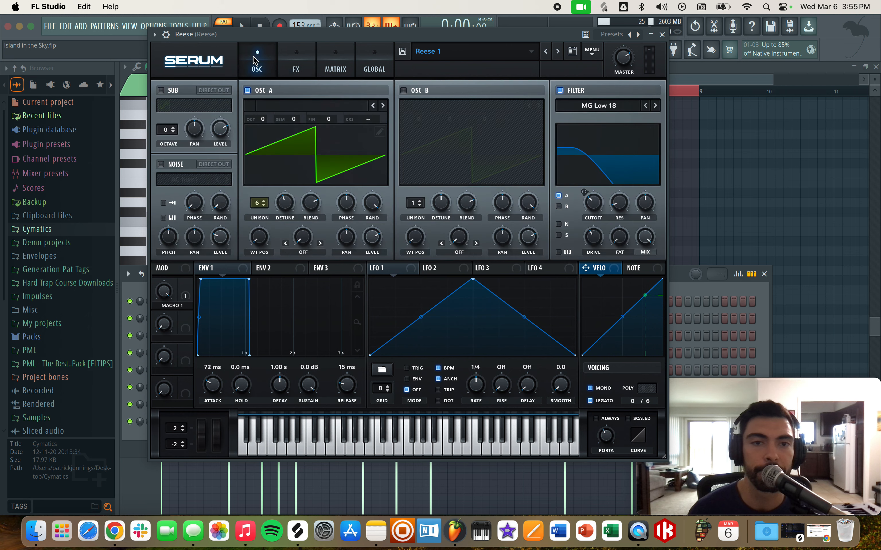
pyautogui.click(662, 34)
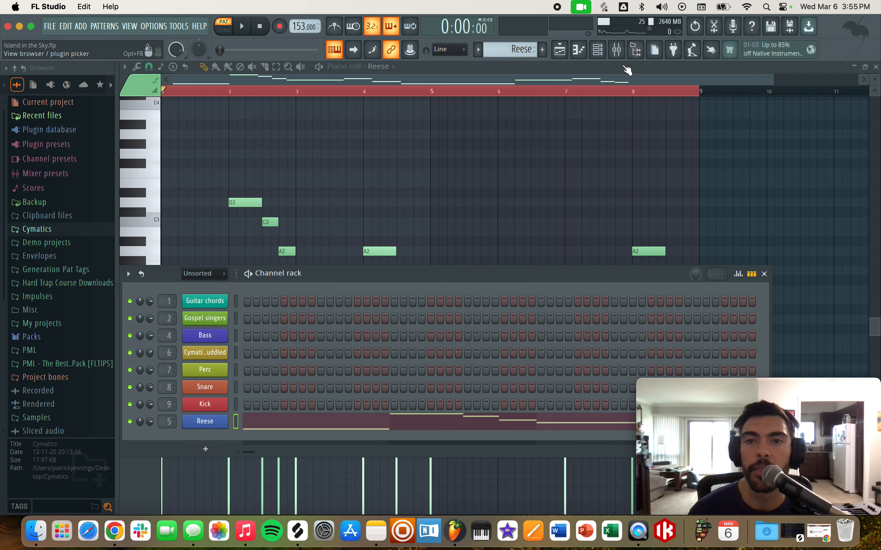
pyautogui.click(559, 49)
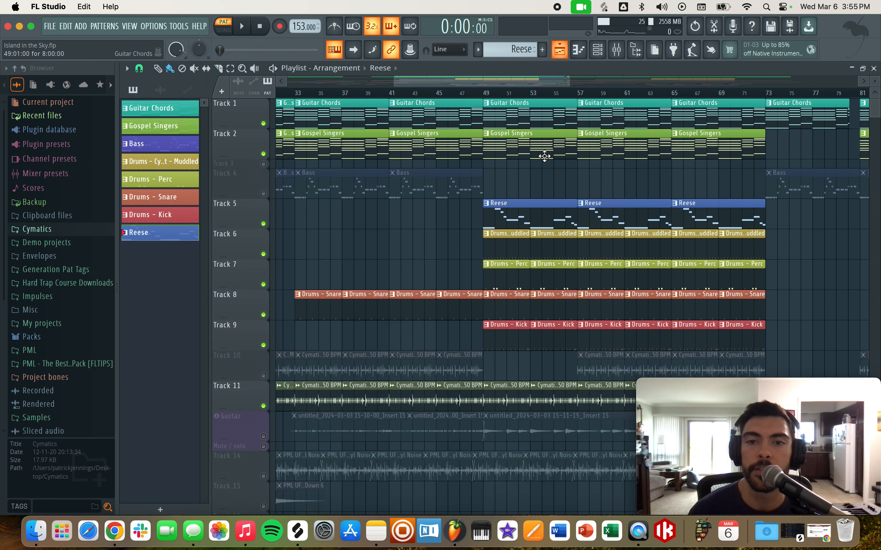
# Step: Unmute all playlist tracks and look over the whole arrangement, including the transition effects on the lower tracks
pyautogui.rightClick(264, 224)
pyautogui.rightClick(264, 224)
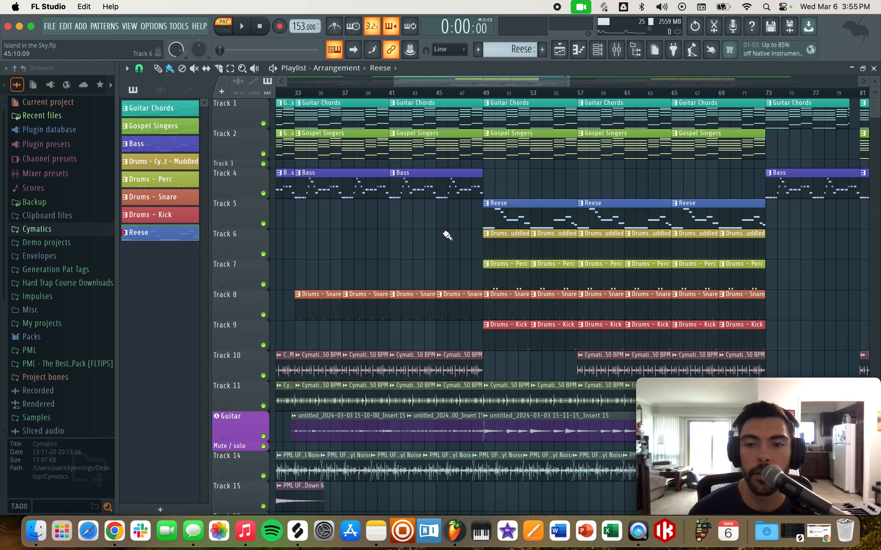
pyautogui.scroll(-6, 445, 232)
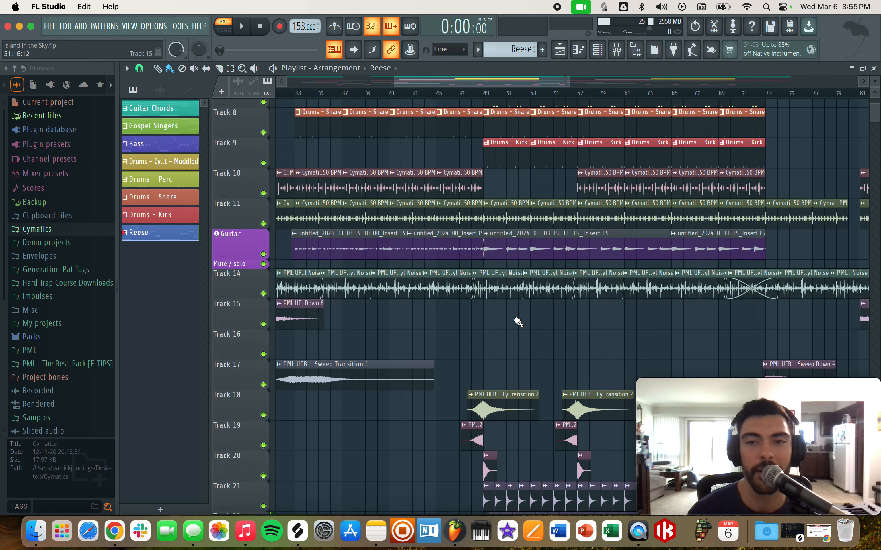
pyautogui.scroll(-3, 537, 337)
pyautogui.scroll(7, 498, 337)
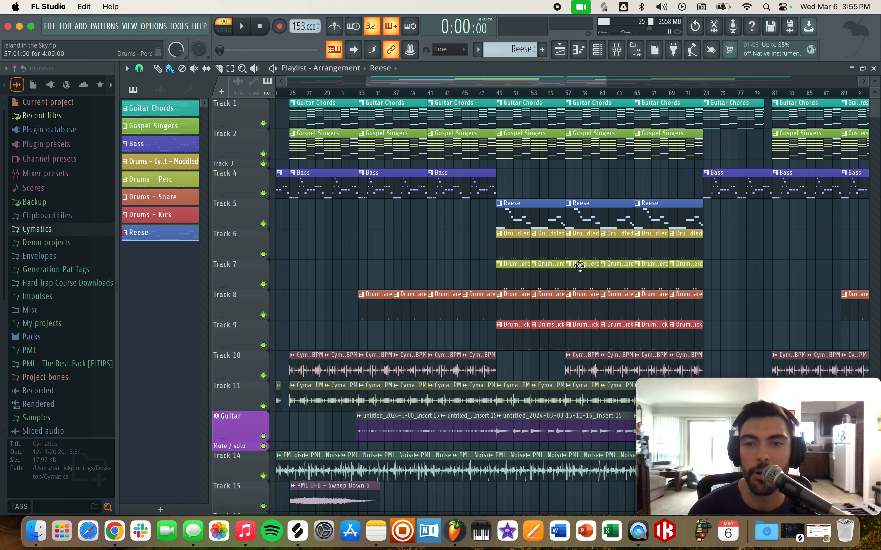
pyautogui.scroll(-4, 419, 257)
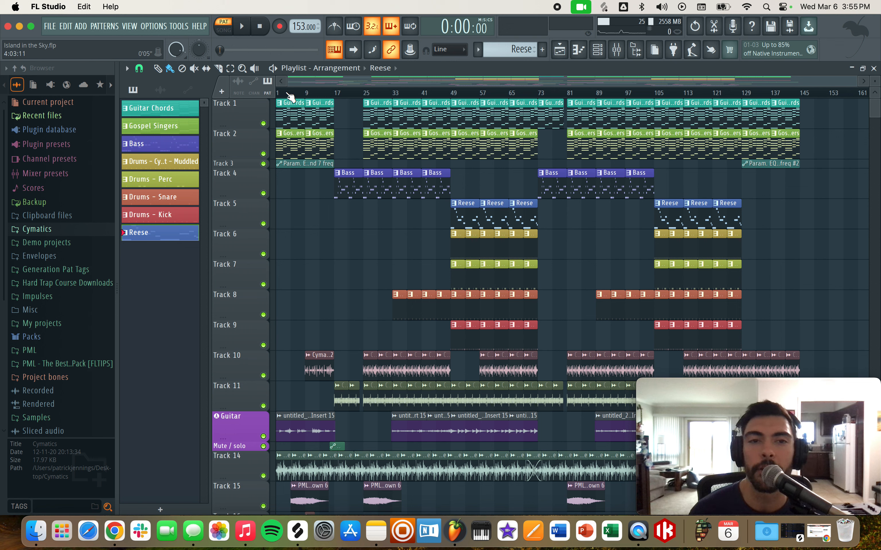
# Step: Switch to song mode and play the opening of the arrangement from bar 1
pyautogui.press('l')
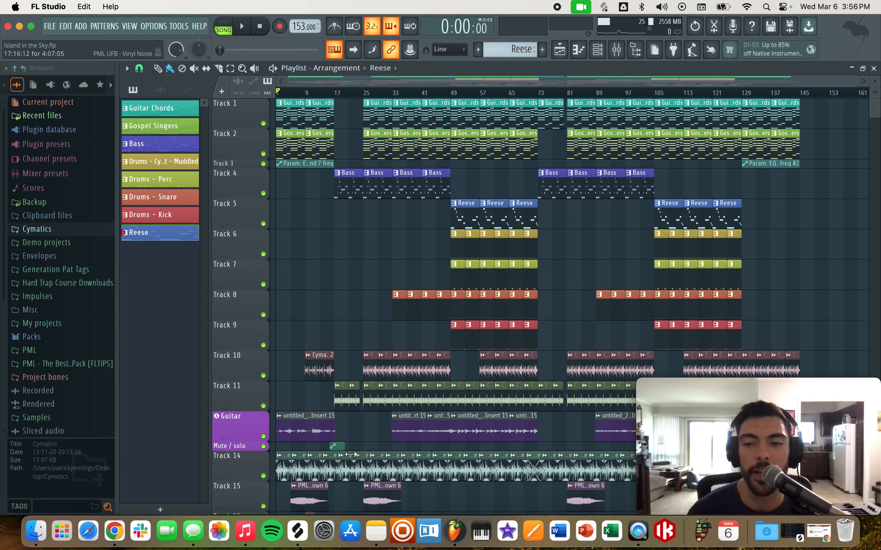
pyautogui.press('space')
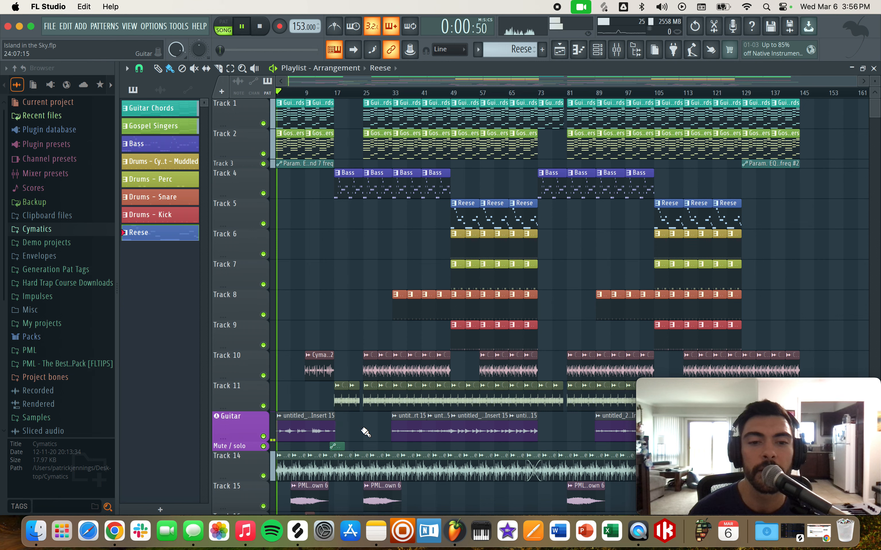
pyautogui.scroll(1, 322, 401)
pyautogui.scroll(5, 322, 401)
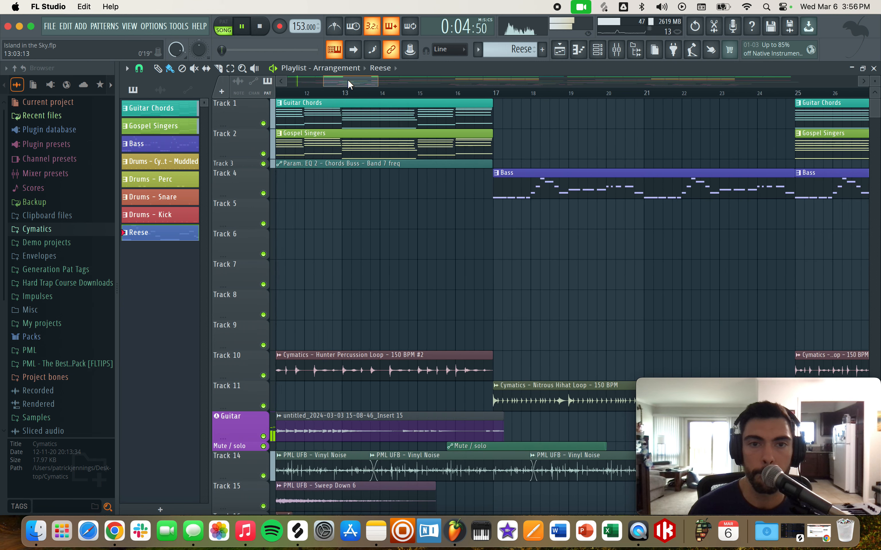
pyautogui.moveTo(347, 79)
pyautogui.mouseDown()
pyautogui.moveTo(356, 79)
pyautogui.moveTo(322, 79)
pyautogui.moveTo(346, 79)
pyautogui.mouseUp()
pyautogui.press('space')
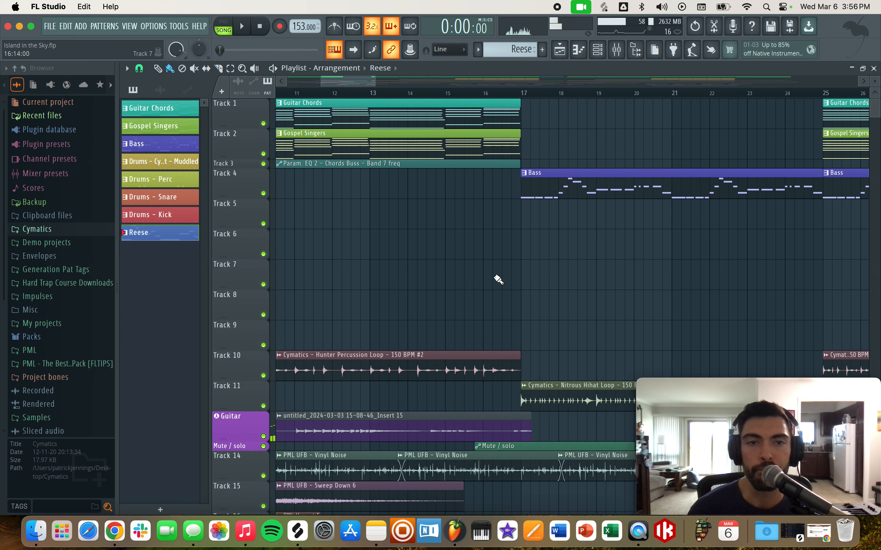
# Step: Place the playhead near bar 16 and make the Guitar's Mute / solo automation track taller
pyautogui.click(504, 93)
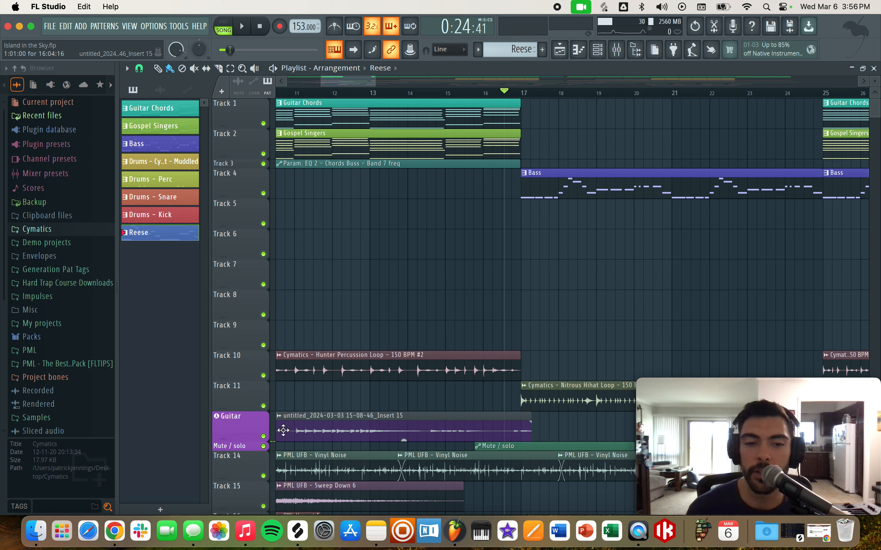
pyautogui.moveTo(250, 450); pyautogui.dragTo(251, 481)
pyautogui.scroll(-5, 436, 364)
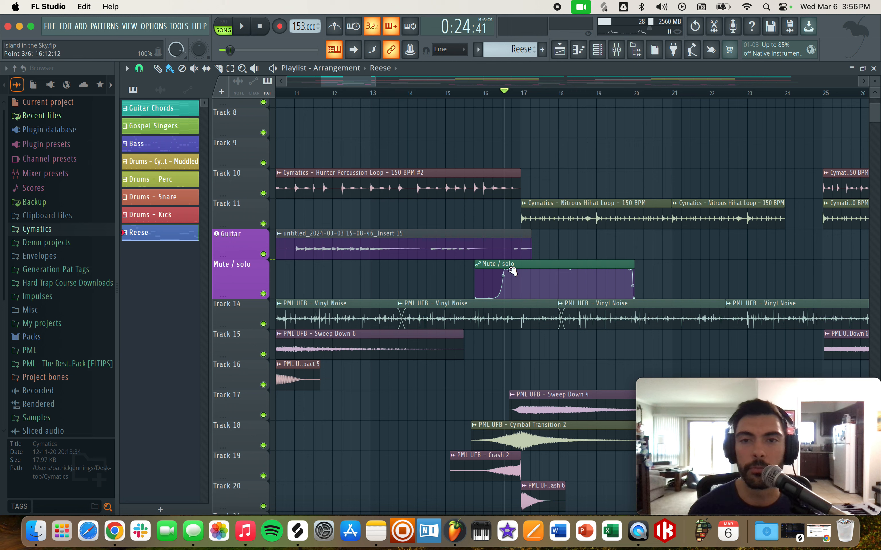
# Step: Play the Guitar soloed with its Mute / solo automation from bar 14, and unmute all tracks
pyautogui.click(441, 93)
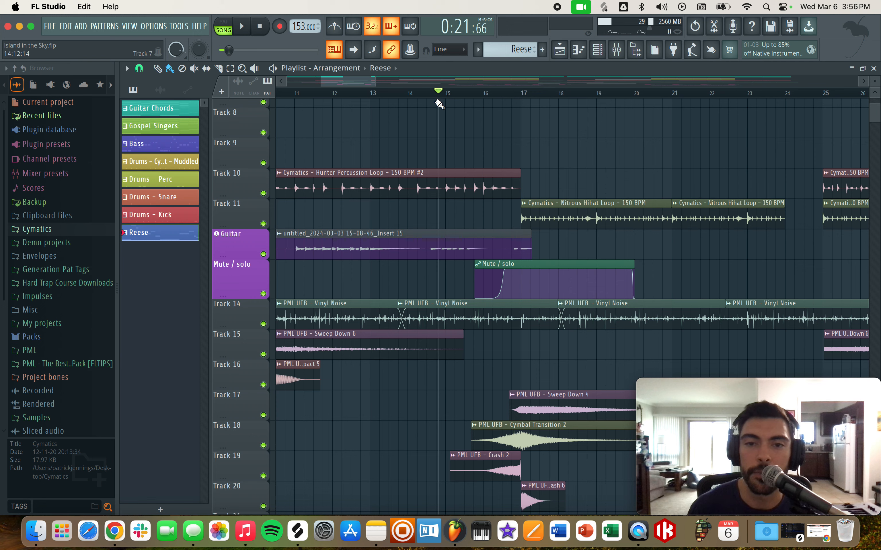
pyautogui.press('space')
pyautogui.rightClick(264, 254)
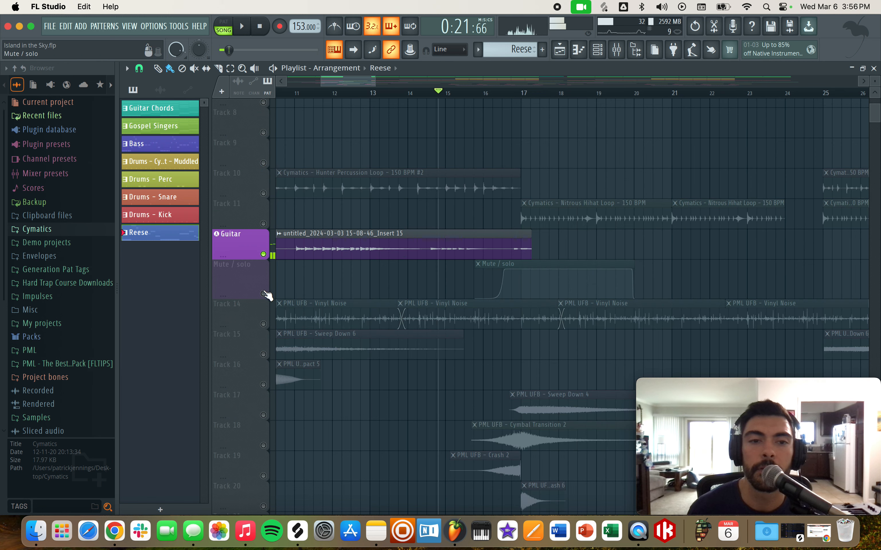
pyautogui.click(263, 293)
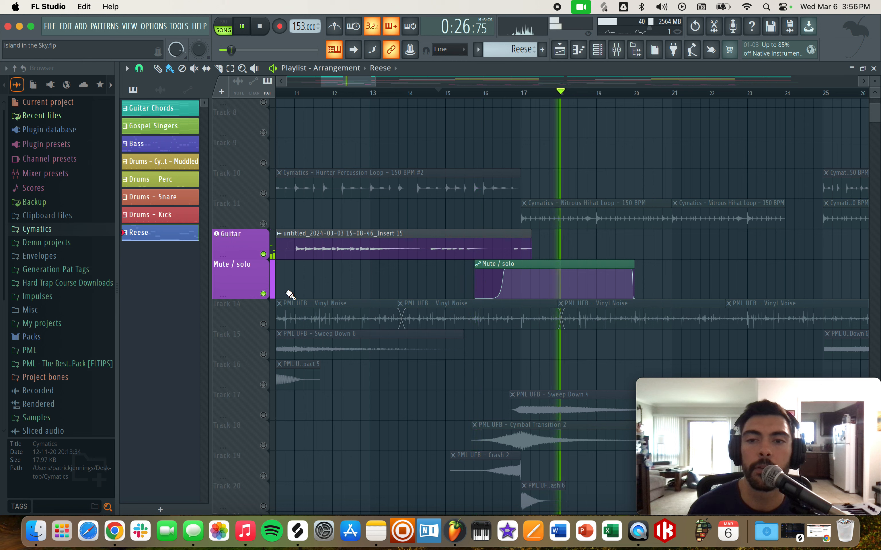
pyautogui.press('space')
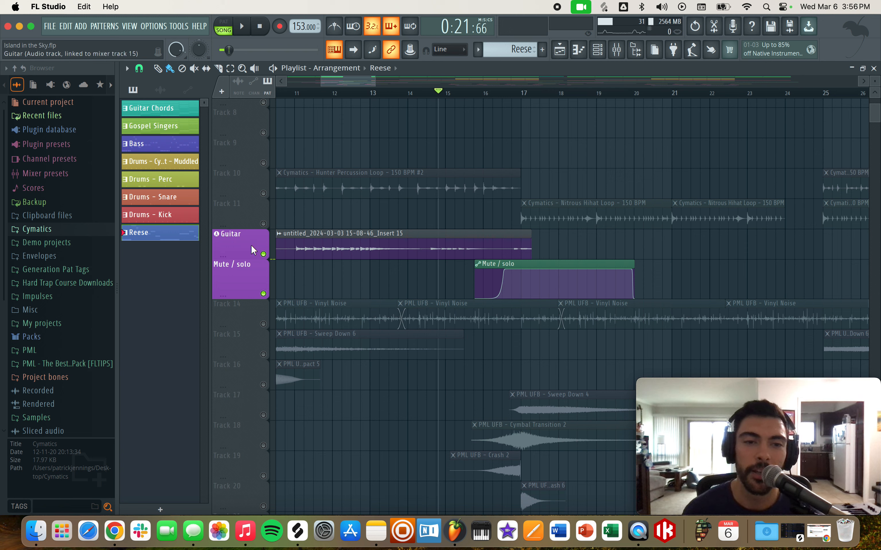
pyautogui.rightClick(265, 254)
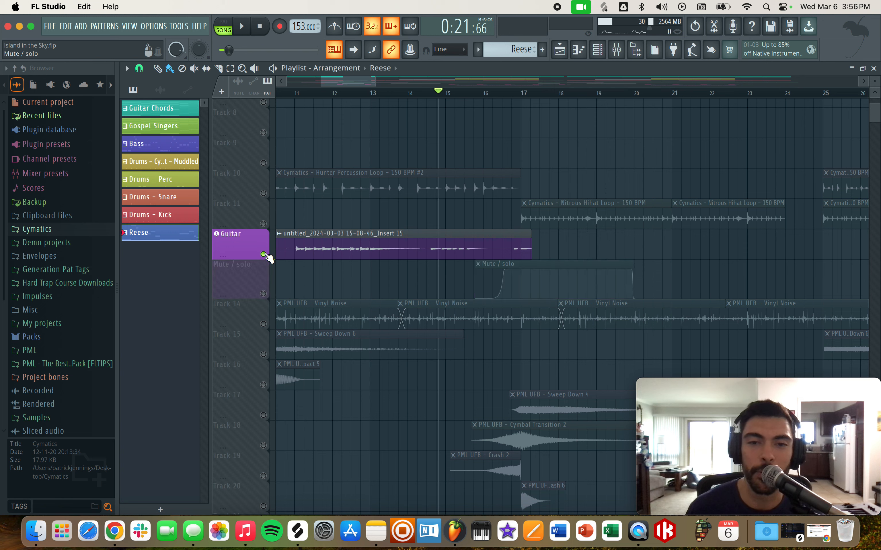
pyautogui.rightClick(264, 254)
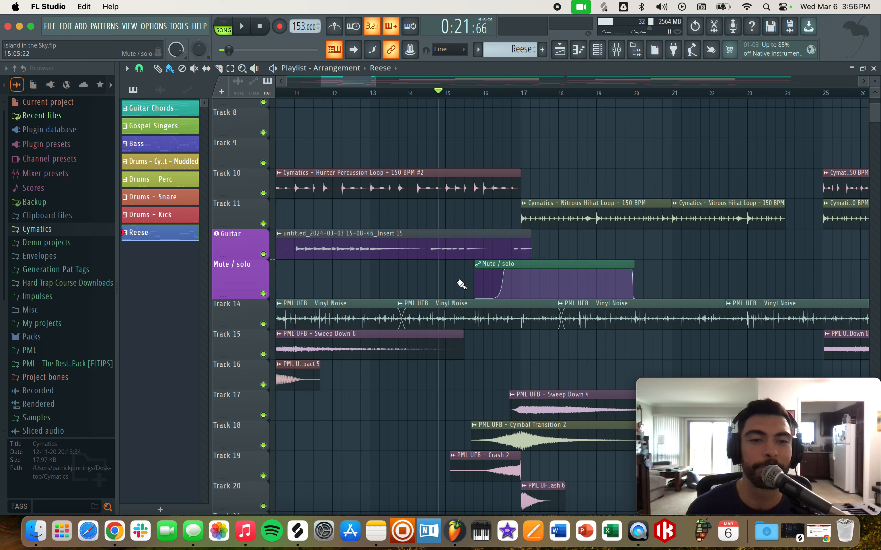
# Step: Solo the Guitar, start playback from bar 33, and unmute its Mute / solo automation track
pyautogui.scroll(-8, 458, 284)
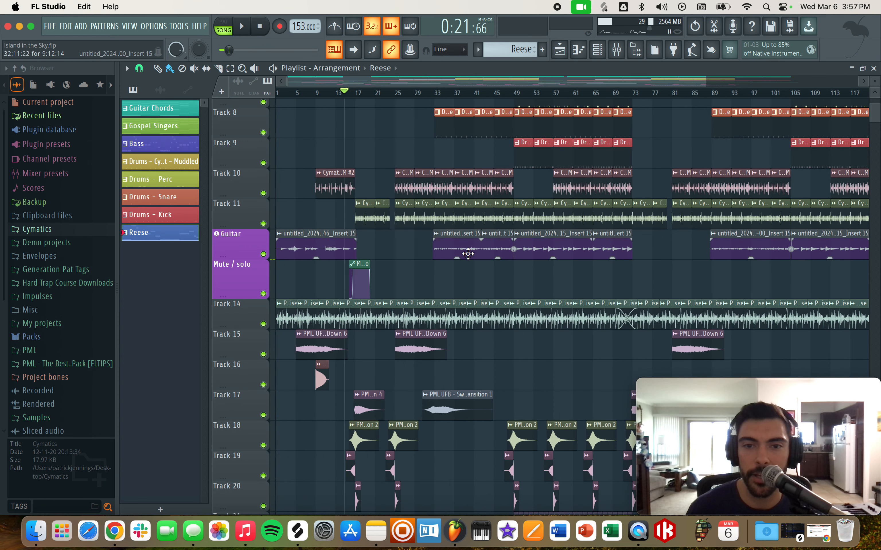
pyautogui.click(437, 93)
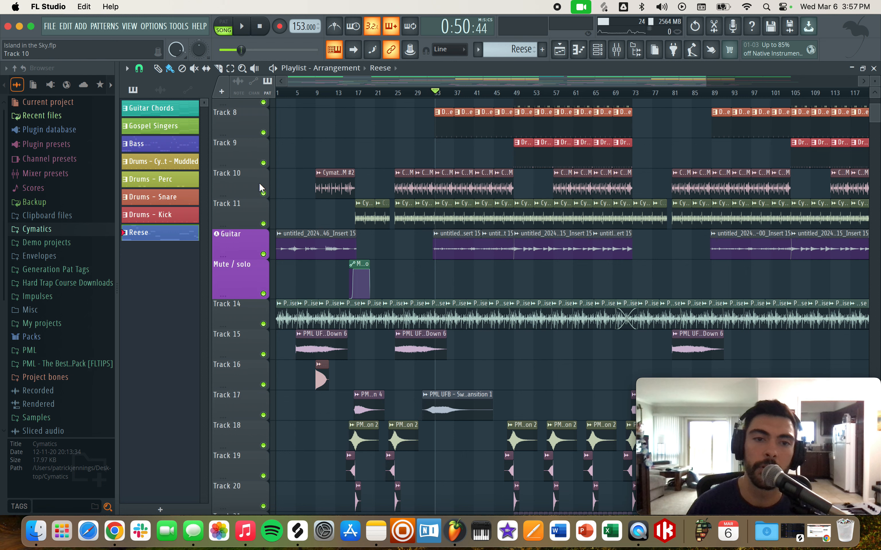
pyautogui.rightClick(263, 254)
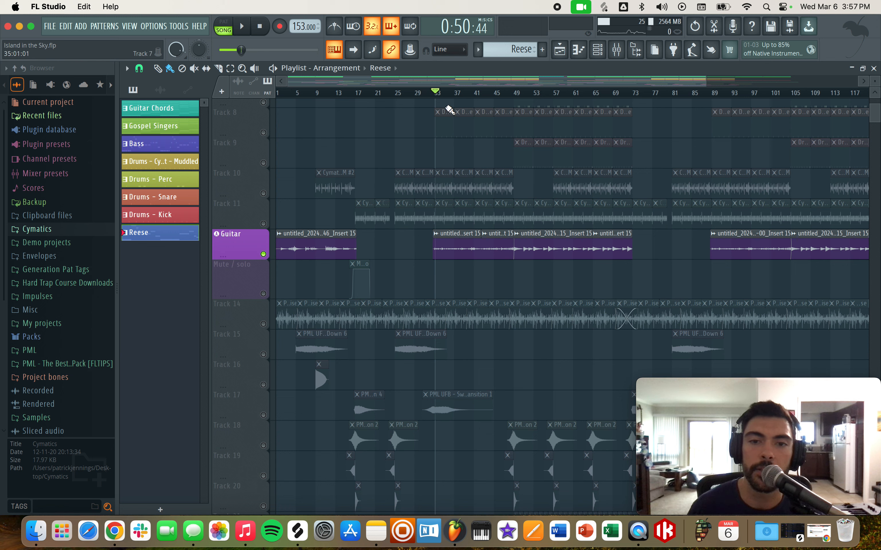
pyautogui.press('space')
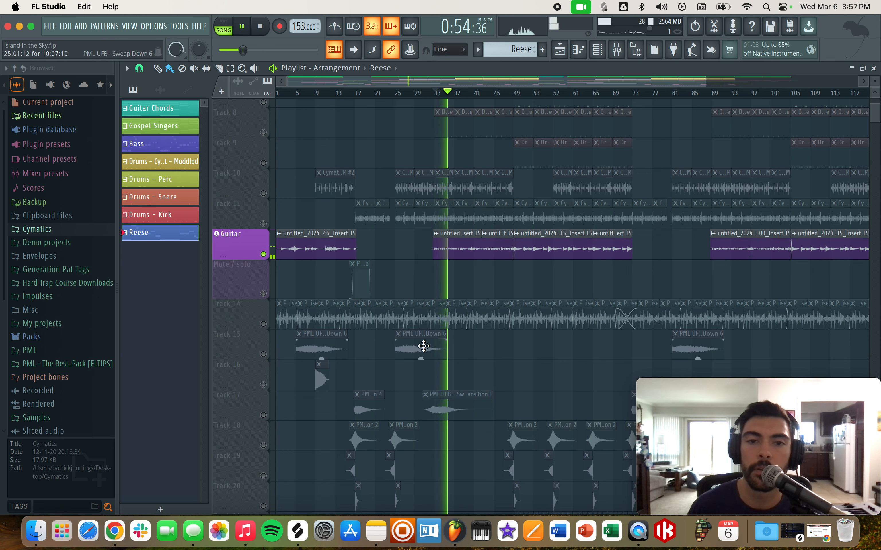
pyautogui.press('space')
pyautogui.click(263, 293)
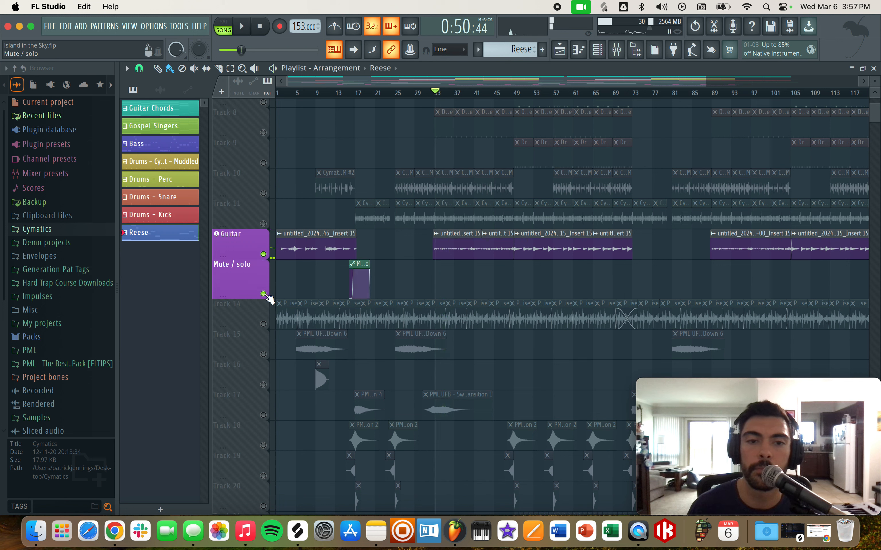
# Step: Play the soloed Guitar part from bar 33 with its automation track active, and save the project
pyautogui.press('space')
pyautogui.press('space')
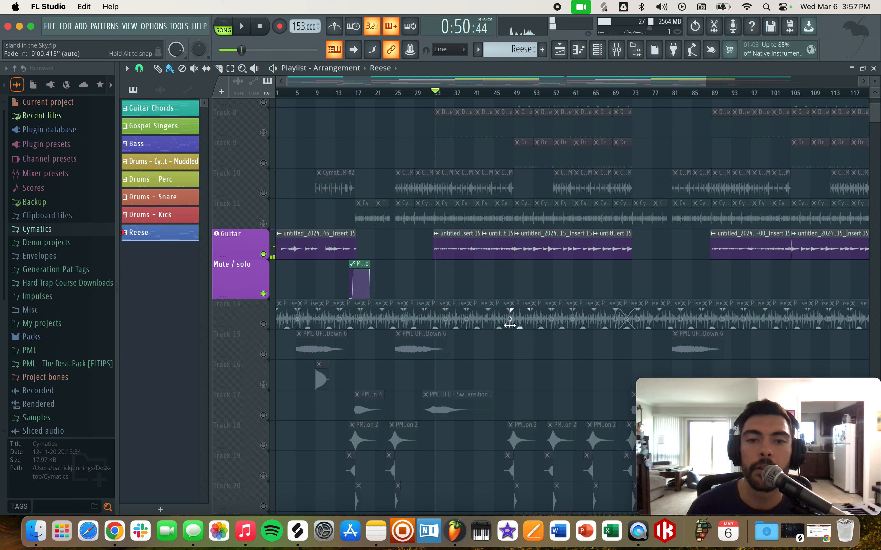
pyautogui.press('space')
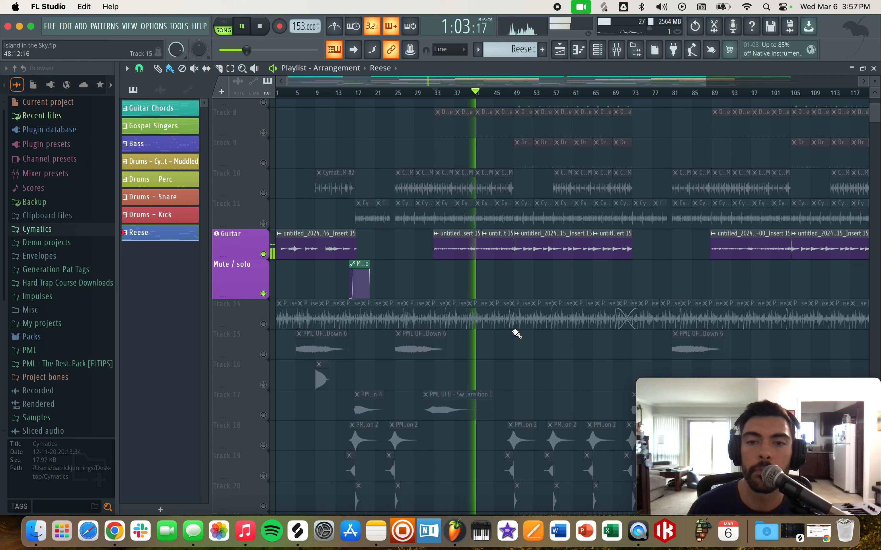
pyautogui.press('space')
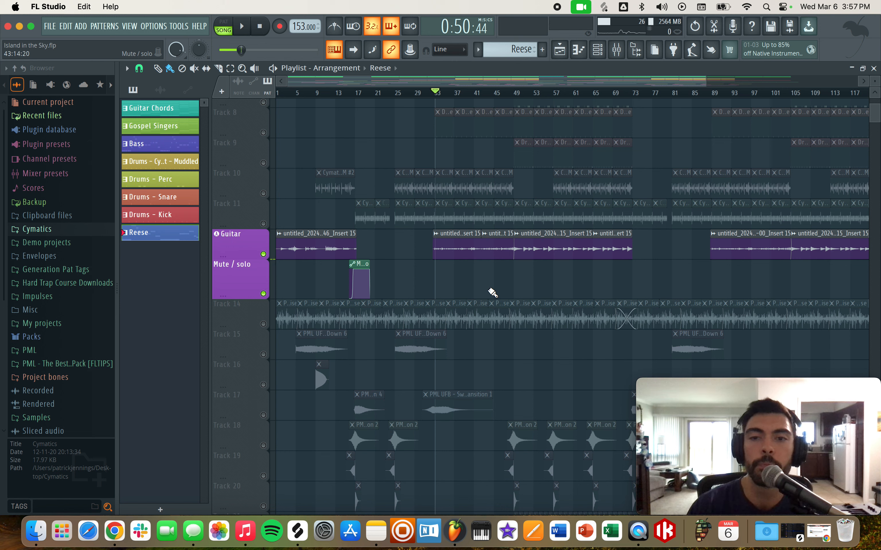
pyautogui.press('super+s')
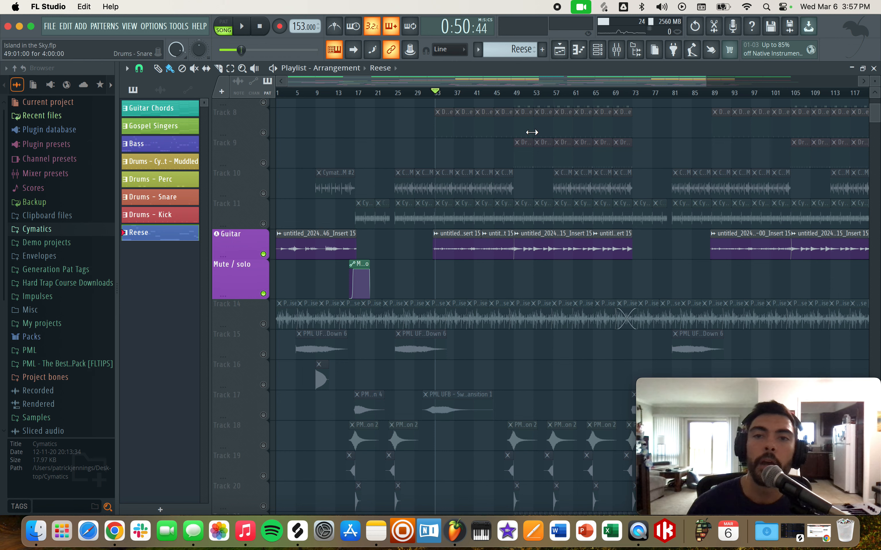
# Step: Play the Guitar from bar 49 and open the AmpliTube 5 effect on its mixer track
pyautogui.click(517, 94)
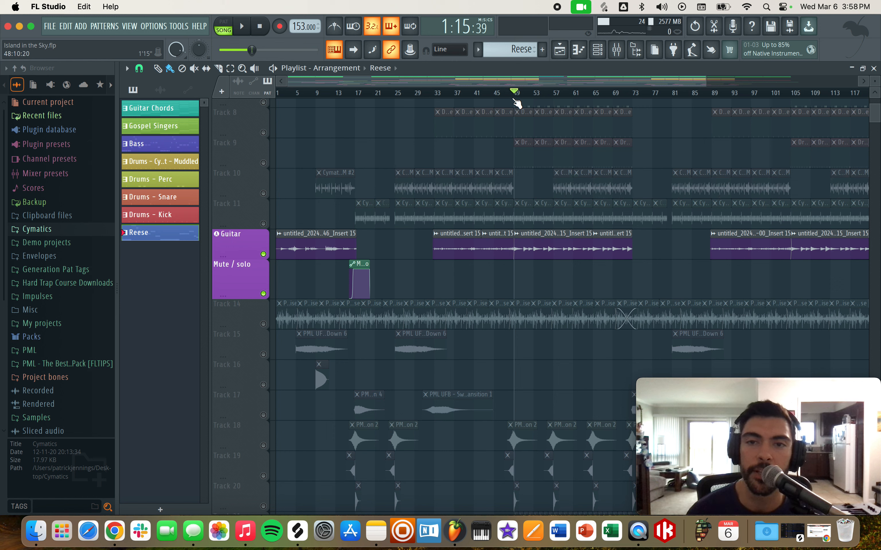
pyautogui.press('space')
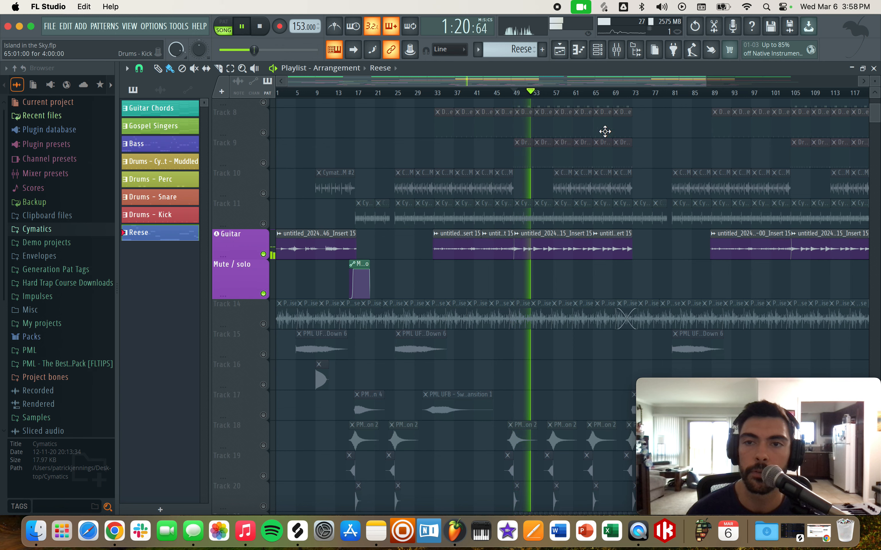
pyautogui.click(617, 51)
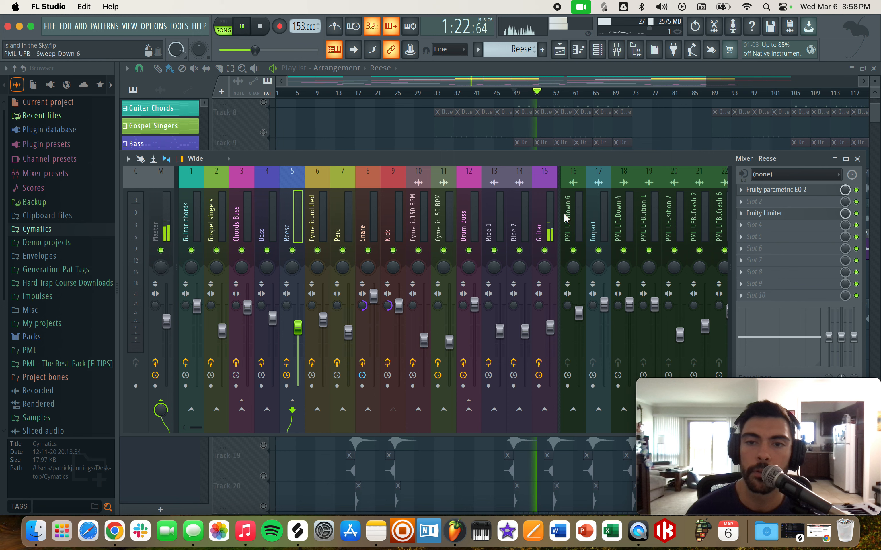
pyautogui.click(771, 201)
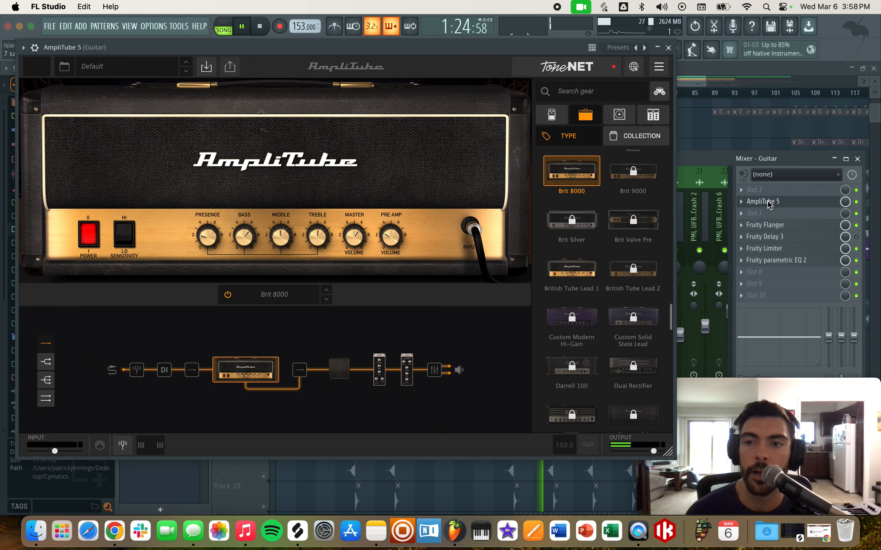
pyautogui.press('space')
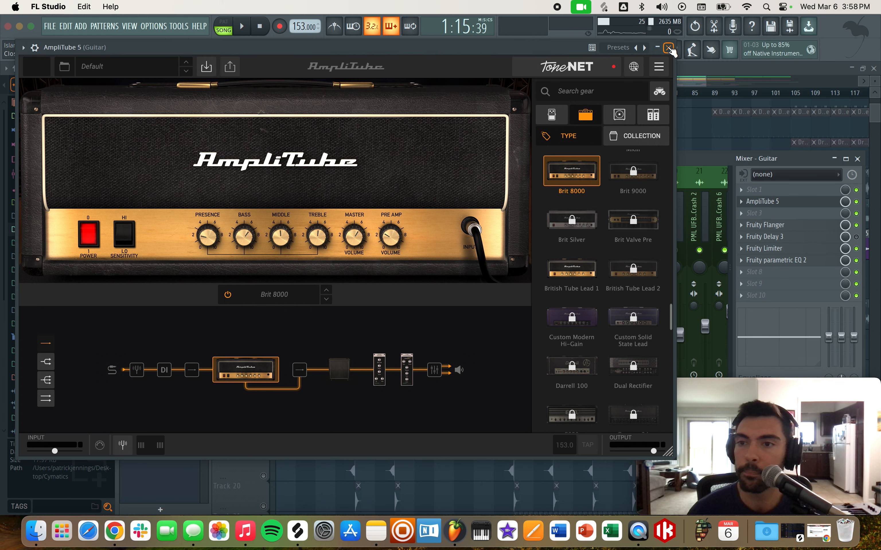
# Step: Show AmpliTube 5's rack holding the Digital Reverb and Tube Compressor
pyautogui.click(668, 48)
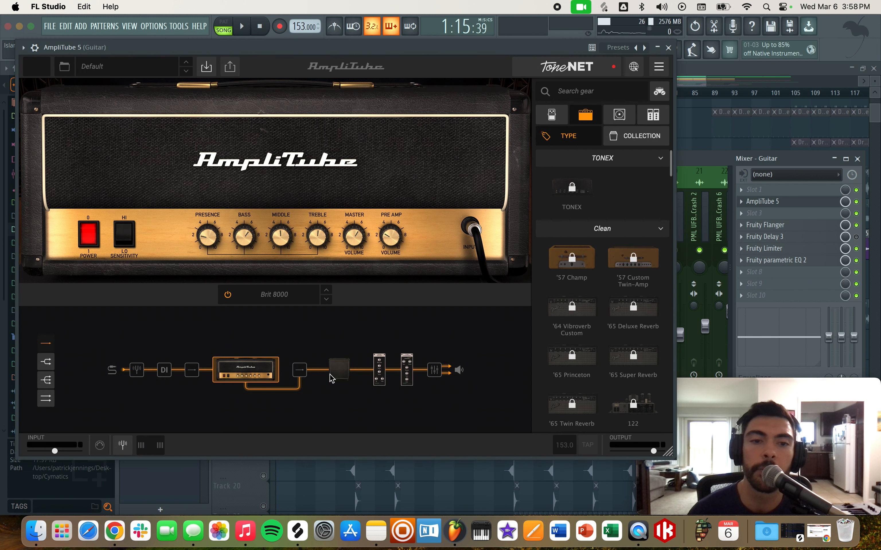
pyautogui.click(379, 381)
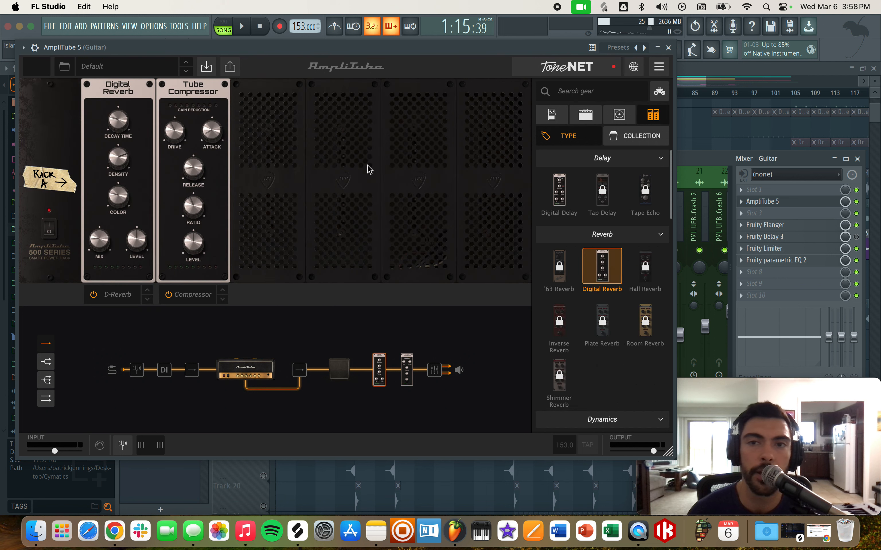
# Step: Close AmpliTube 5 and inspect the Fruity Flanger settings on the Guitar mixer track
pyautogui.click(271, 378)
pyautogui.click(668, 47)
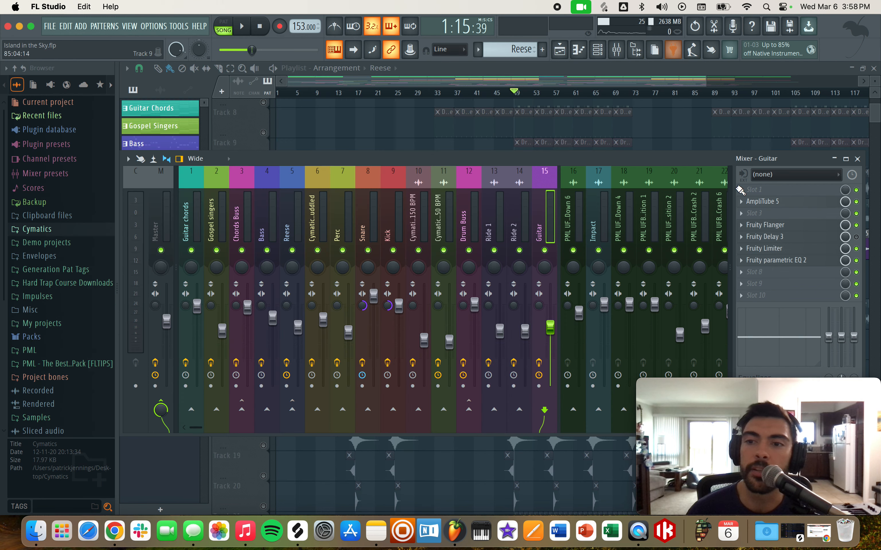
pyautogui.click(774, 227)
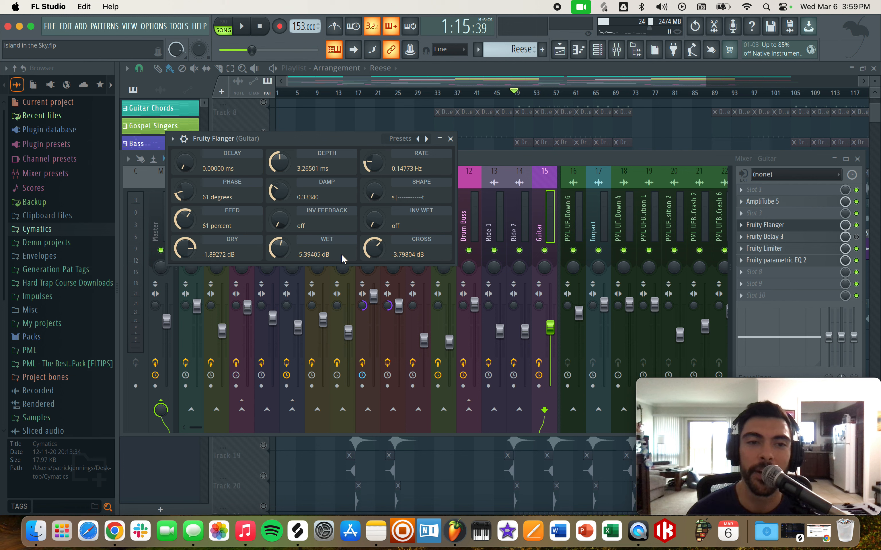
pyautogui.click(450, 139)
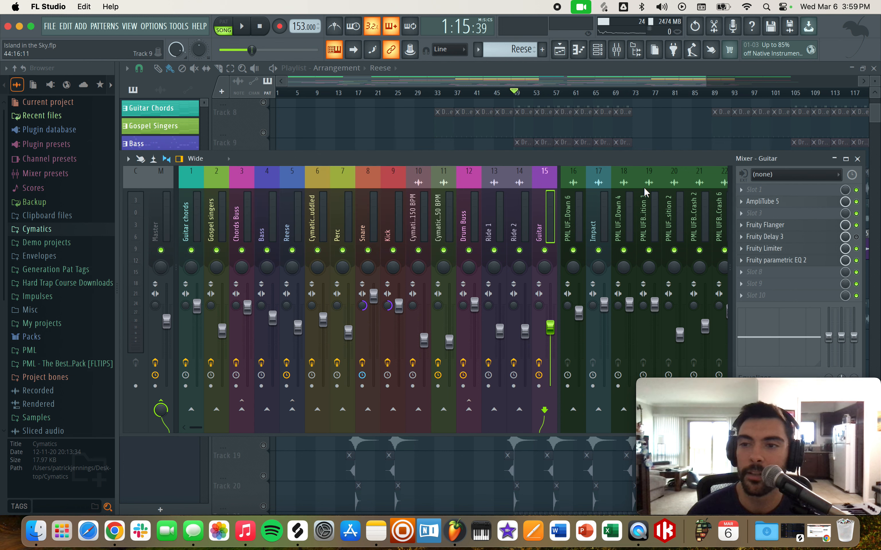
# Step: Inspect the Fruity Limiter and Fruity parametric EQ 2 settings on the Guitar mixer track, closing each effect window
pyautogui.click(856, 238)
pyautogui.click(788, 251)
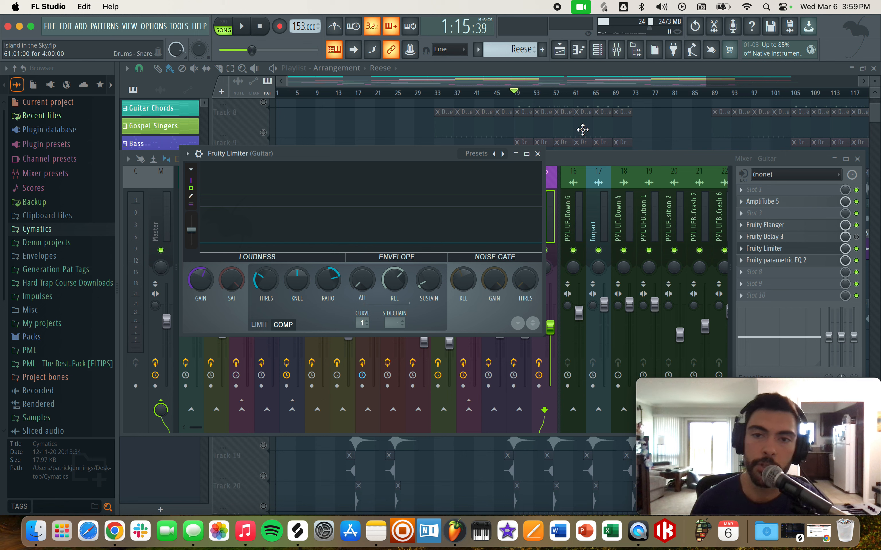
pyautogui.click(538, 154)
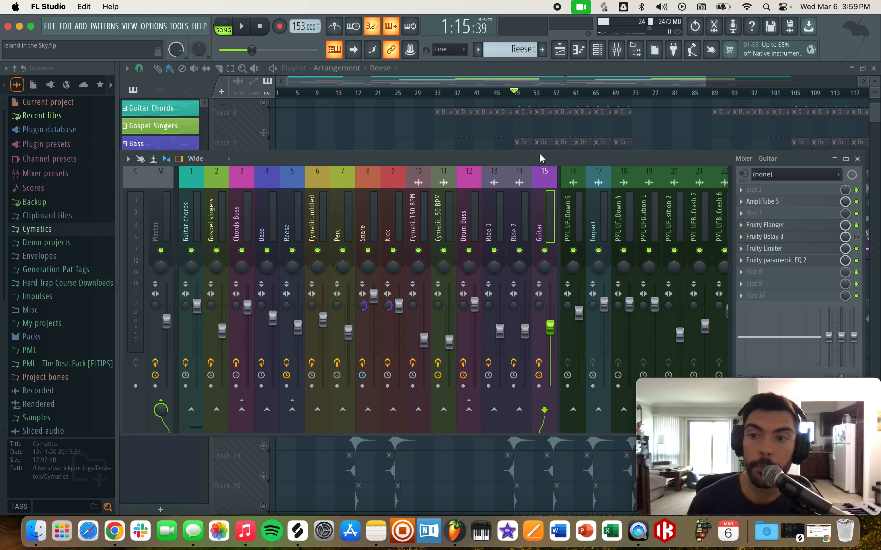
pyautogui.click(817, 260)
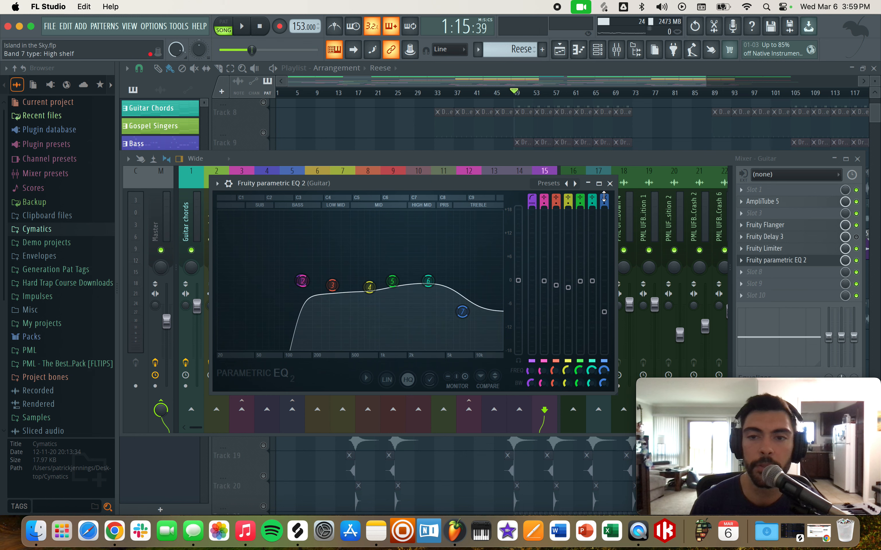
pyautogui.click(610, 183)
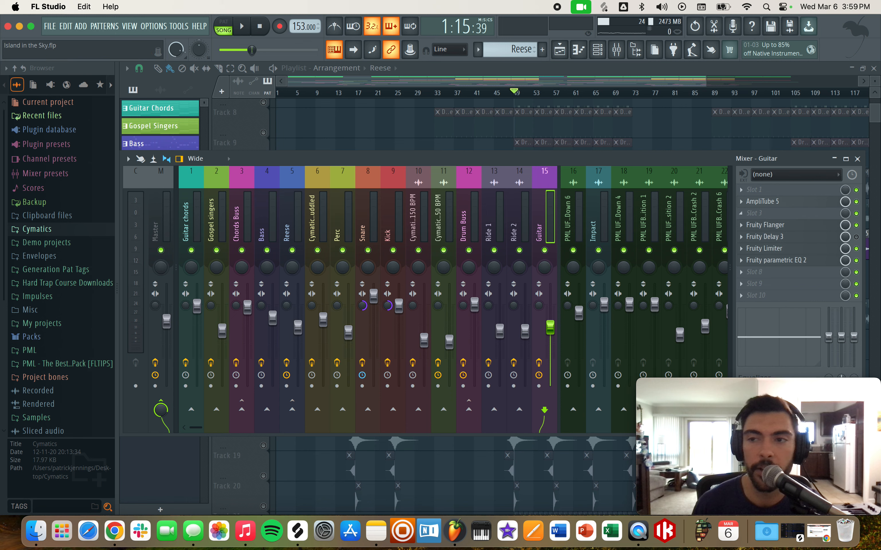
# Step: Close the mixer and unsolo the Guitar track so all playlist tracks are active
pyautogui.click(847, 163)
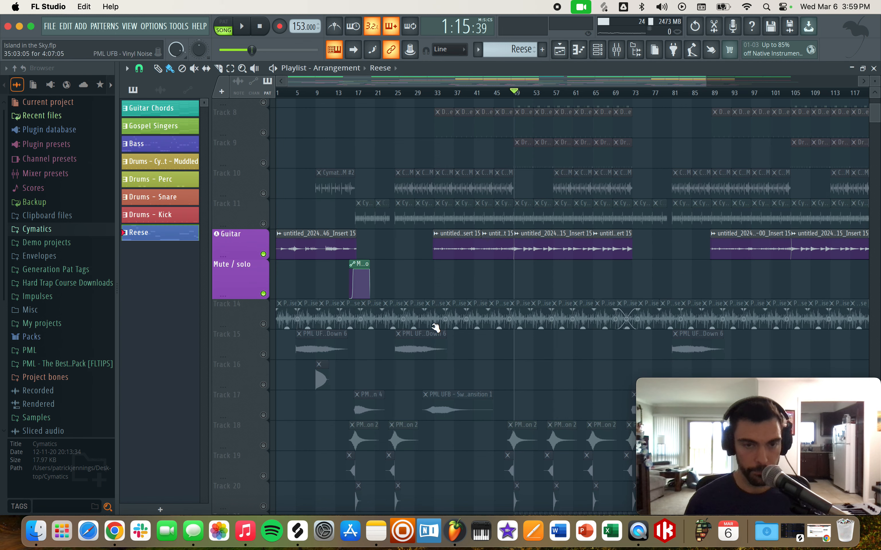
pyautogui.rightClick(263, 254)
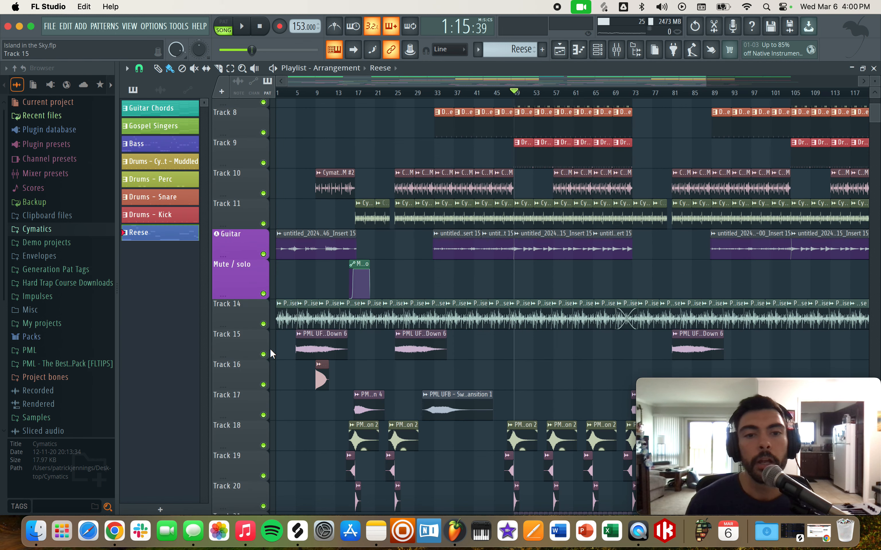
pyautogui.scroll(5, 330, 304)
pyautogui.scroll(-3, 370, 288)
pyautogui.scroll(3, 373, 292)
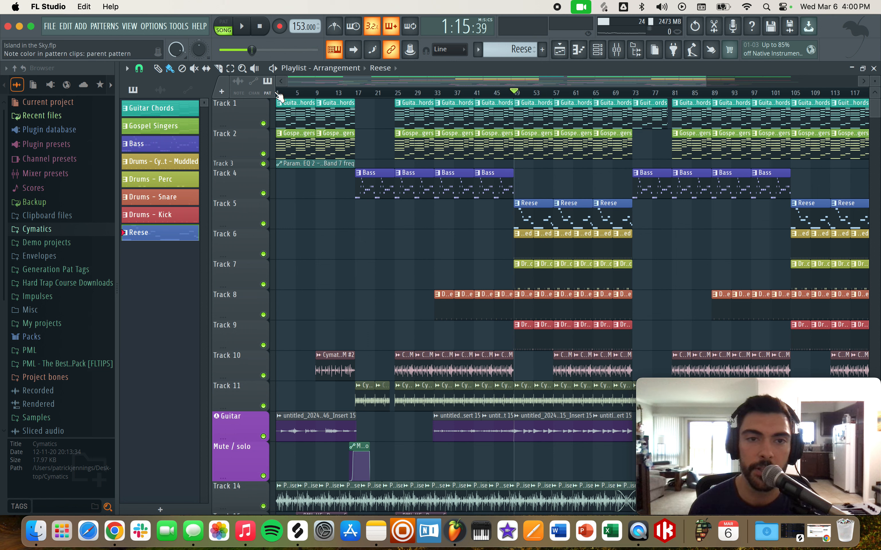
# Step: Audition the full arrangement from about bar 24, where the percussion loops and chords come back in
pyautogui.click(351, 94)
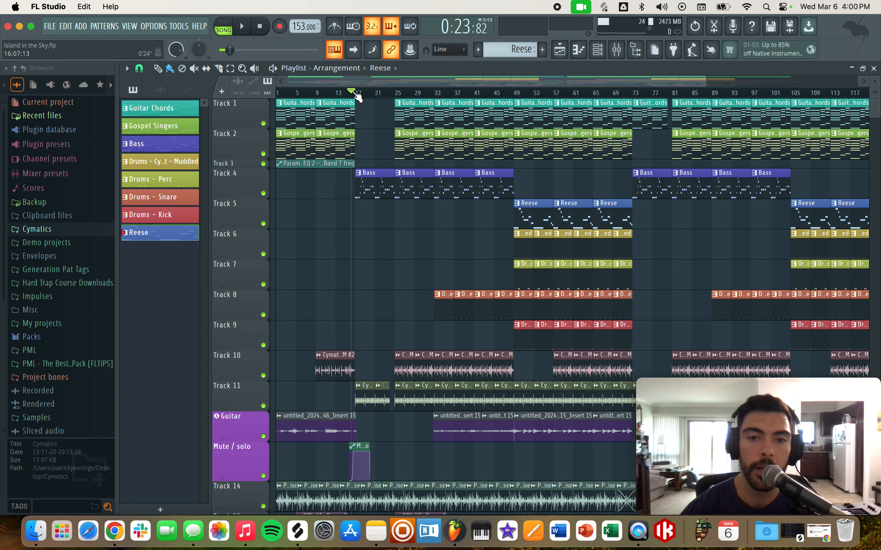
pyautogui.click(402, 371)
pyautogui.click(401, 93)
pyautogui.press('space')
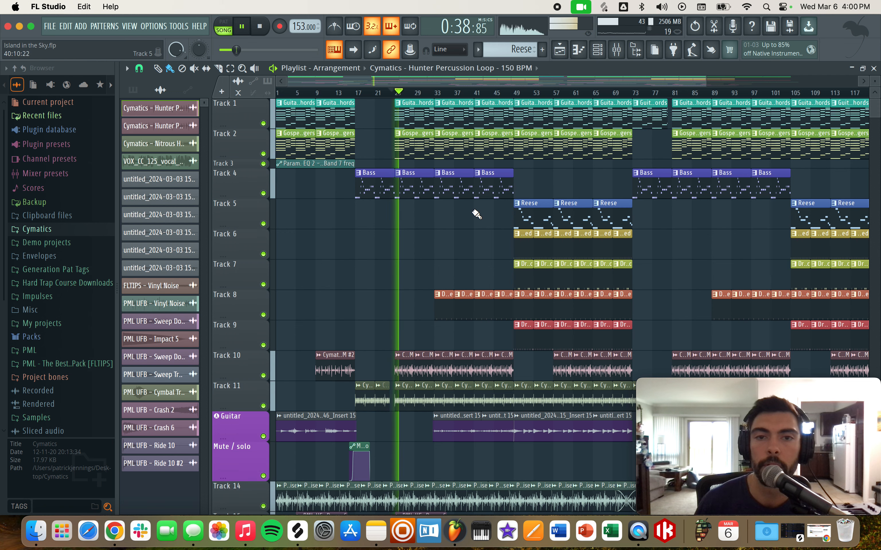
pyautogui.press('space')
# Step: Solo the Vinyl Noise on Track 14, audition it from bar 1, and unsolo it
pyautogui.scroll(-10, 363, 305)
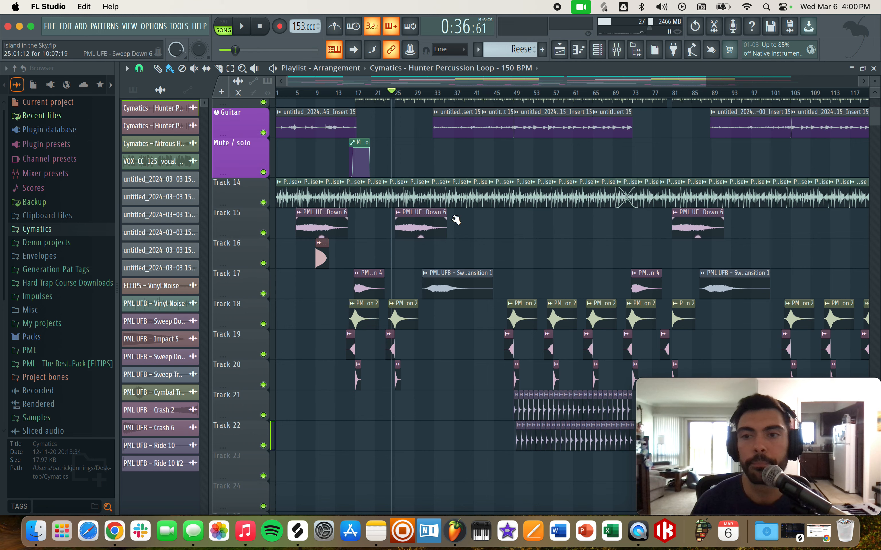
pyautogui.scroll(10, 566, 275)
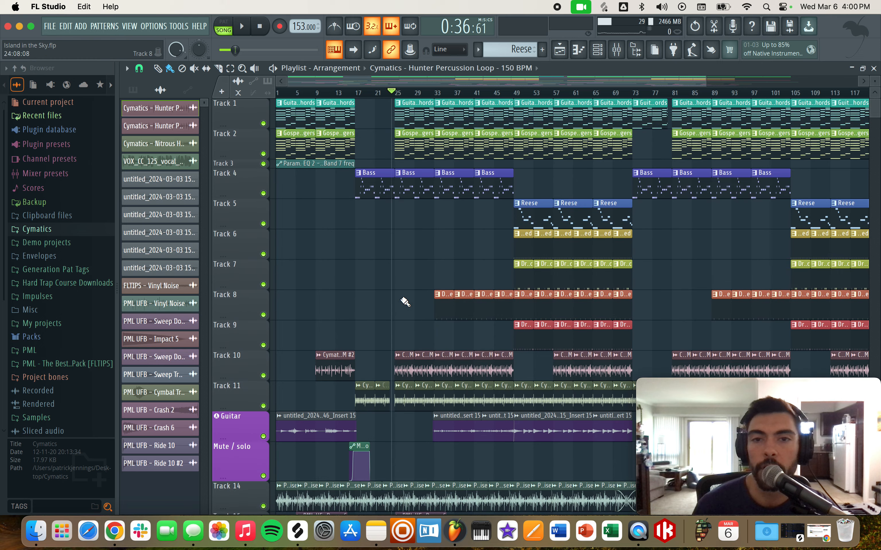
pyautogui.scroll(-15, 413, 298)
pyautogui.scroll(10, 409, 291)
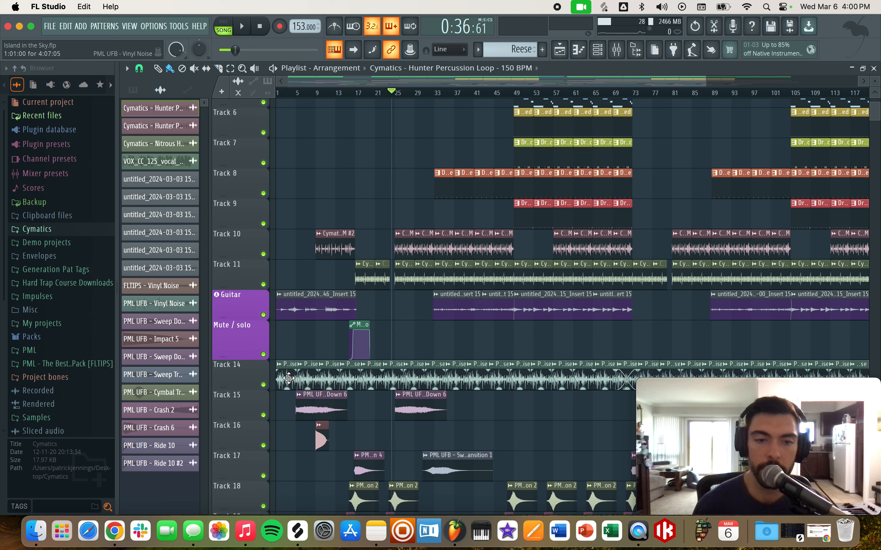
pyautogui.rightClick(263, 385)
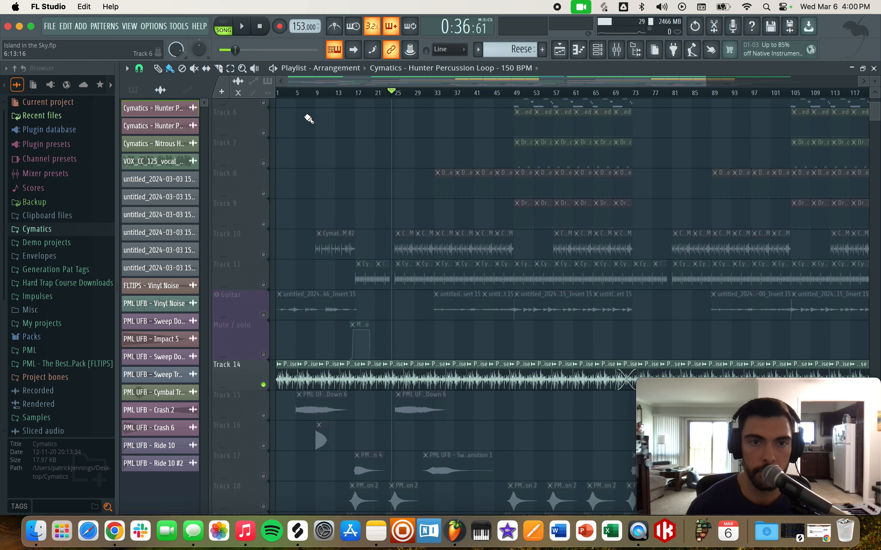
pyautogui.click(277, 94)
pyautogui.press('space')
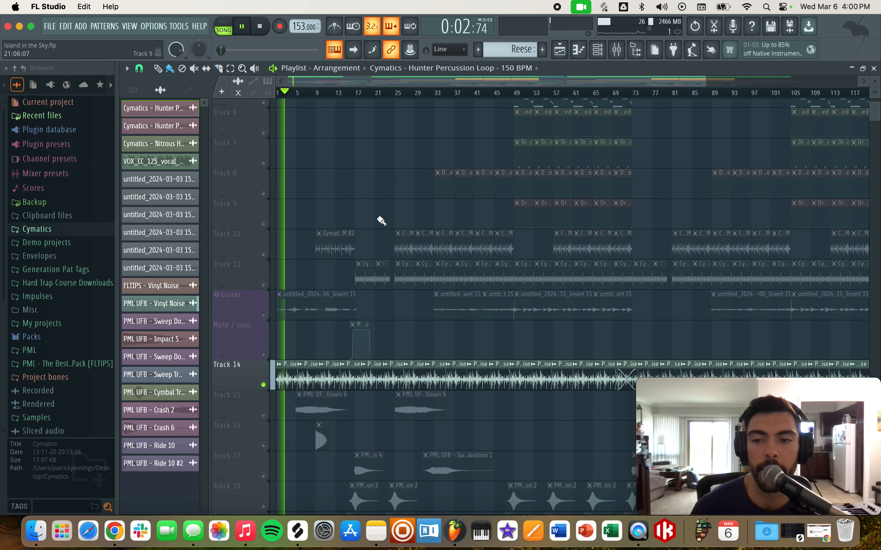
pyautogui.press('space')
pyautogui.rightClick(263, 385)
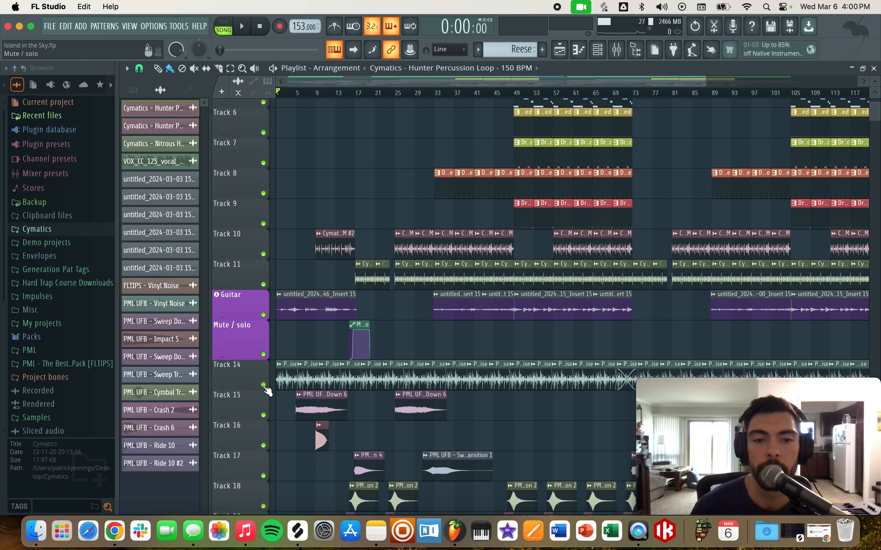
# Step: Solo the Sweep Down 6 on Track 15, play from bar 5 while adding Track 16's impact, and restore all tracks
pyautogui.rightClick(263, 416)
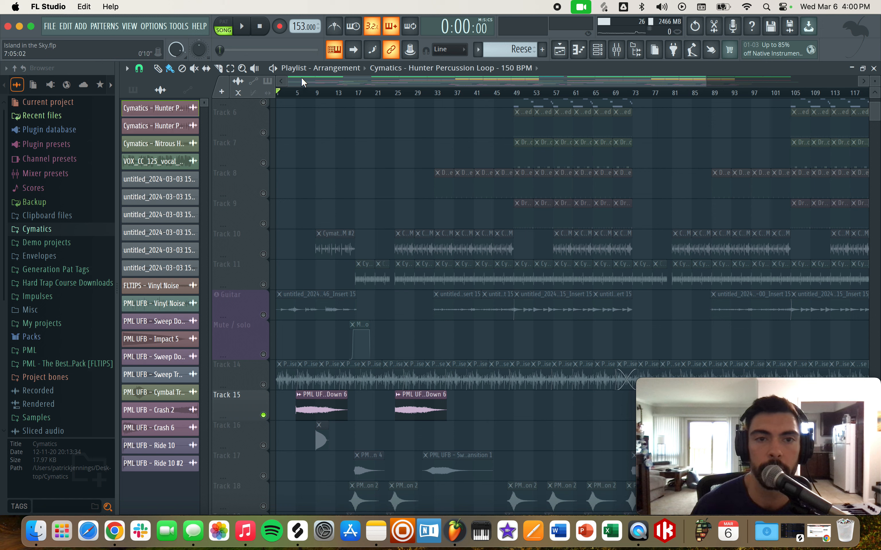
pyautogui.click(296, 94)
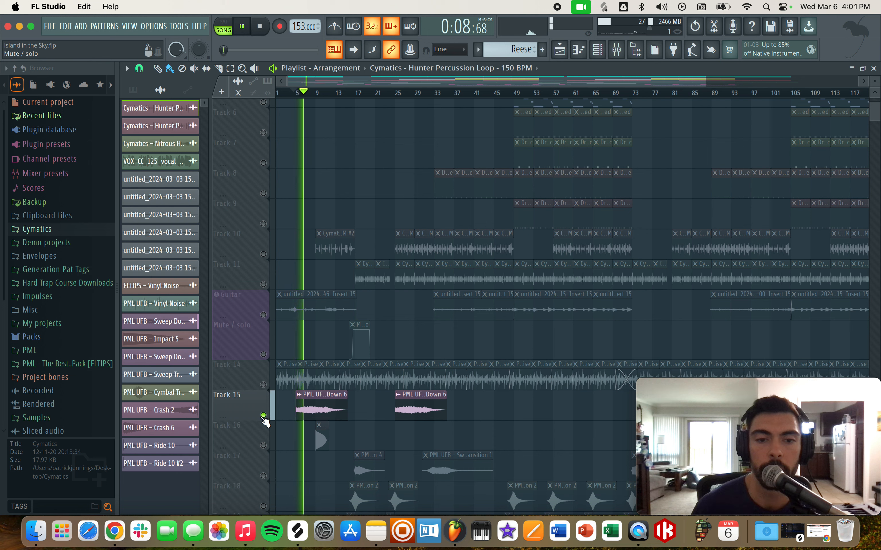
pyautogui.click(263, 445)
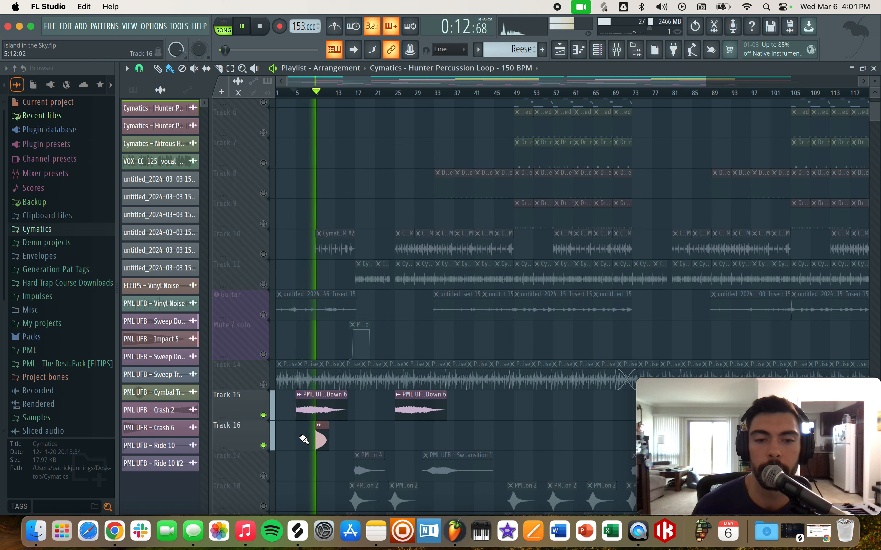
pyautogui.scroll(-5, 304, 440)
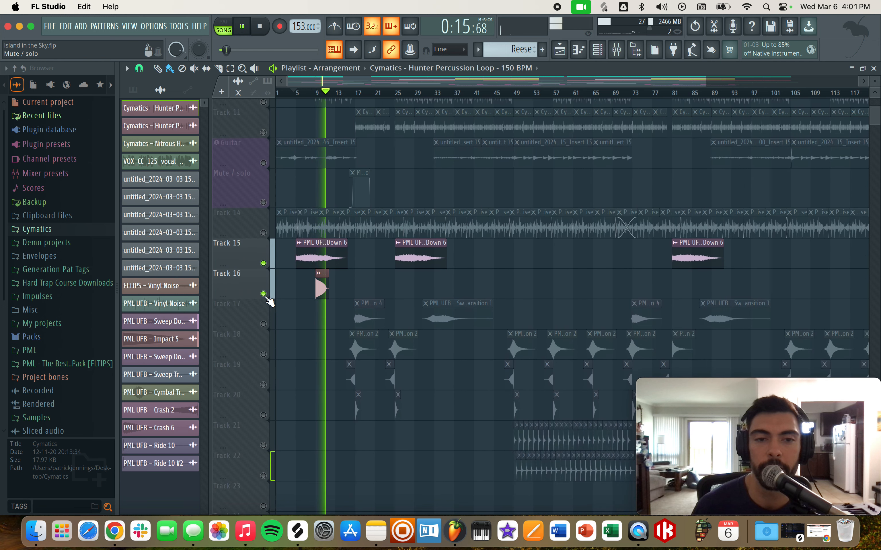
pyautogui.press('space')
pyautogui.keyDown('ctrl'); pyautogui.click(263, 263); pyautogui.keyUp('ctrl')
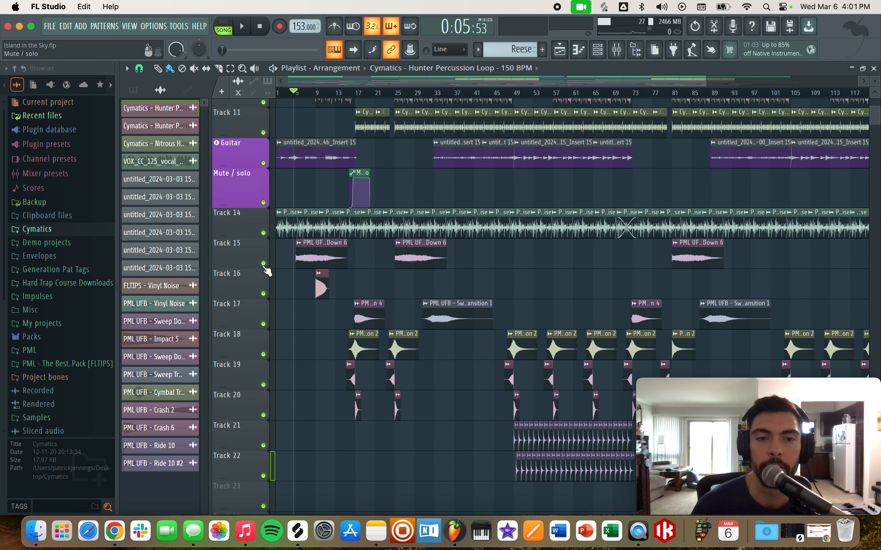
# Step: Solo Track 17, unmute Tracks 18 to 20, and place the playhead at about bar 16
pyautogui.keyDown('ctrl'); pyautogui.click(263, 324); pyautogui.keyUp('ctrl')
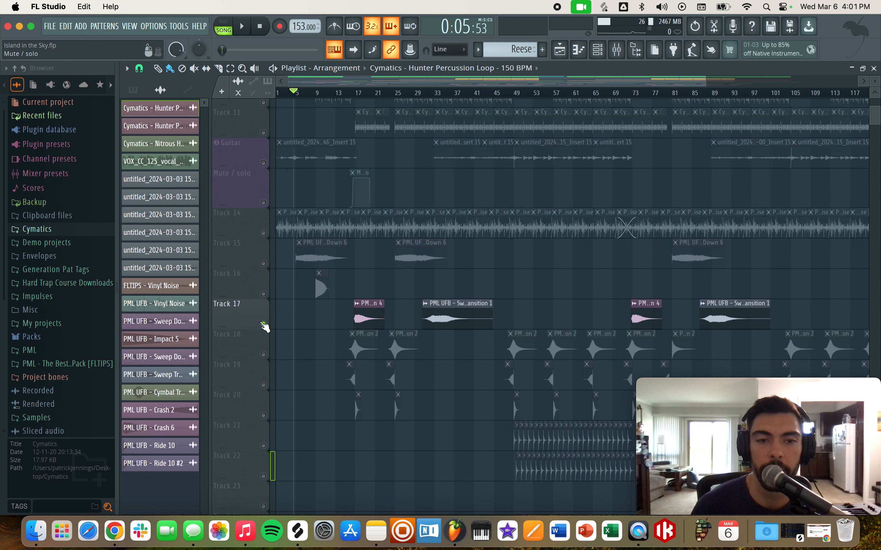
pyautogui.click(263, 354)
pyautogui.click(264, 385)
pyautogui.click(263, 416)
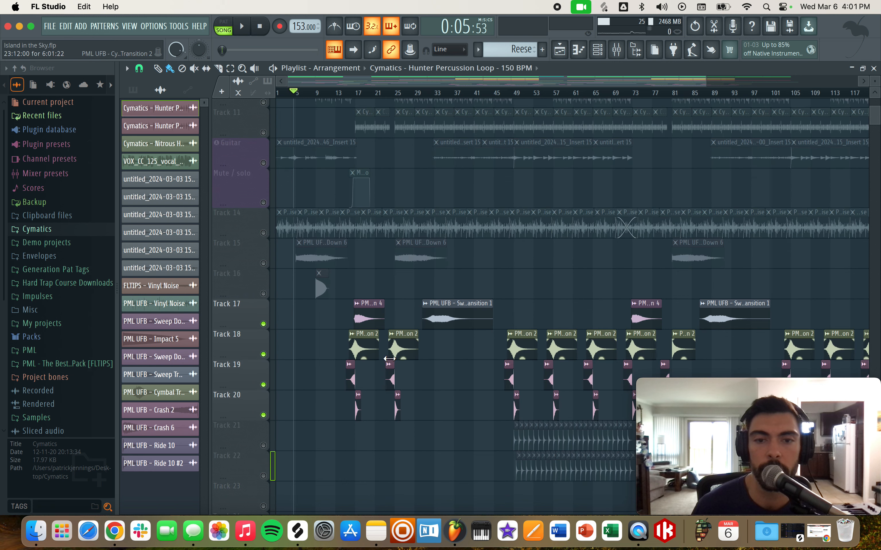
pyautogui.click(350, 95)
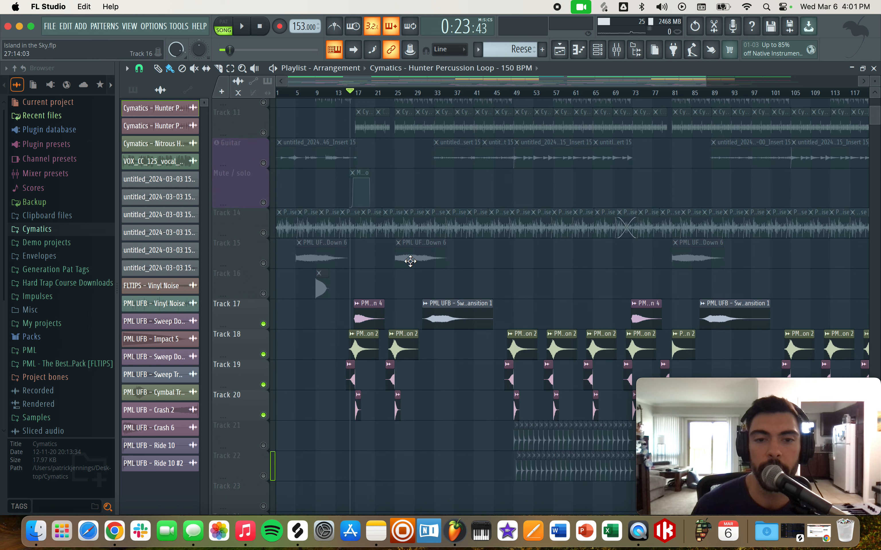
# Step: Isolate the Bass on Track 4 and unmute the Guitar Chords and Gospel Singers on Tracks 1 and 2
pyautogui.scroll(9, 410, 261)
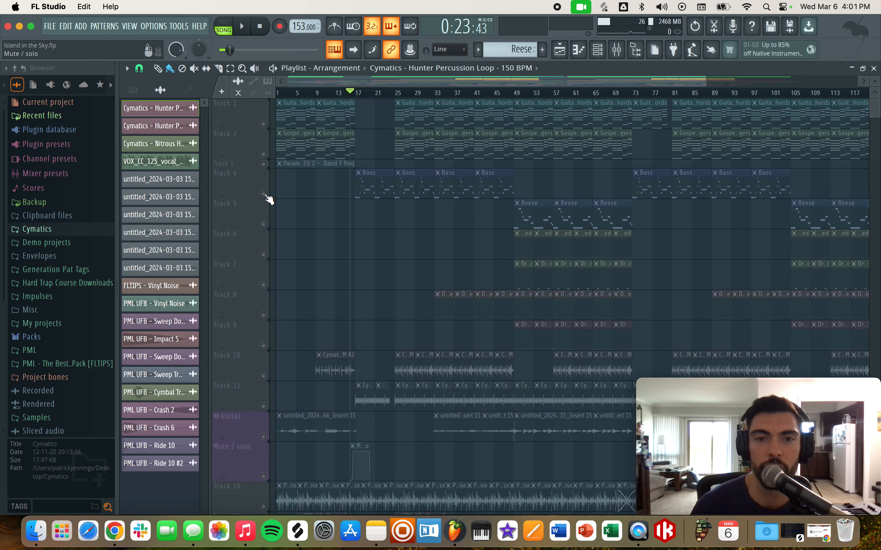
pyautogui.click(263, 193)
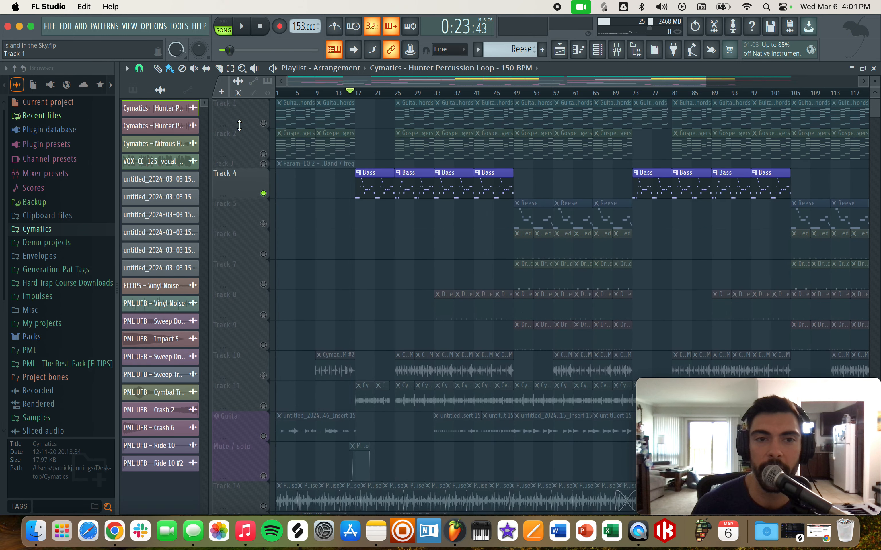
pyautogui.click(264, 123)
pyautogui.click(263, 154)
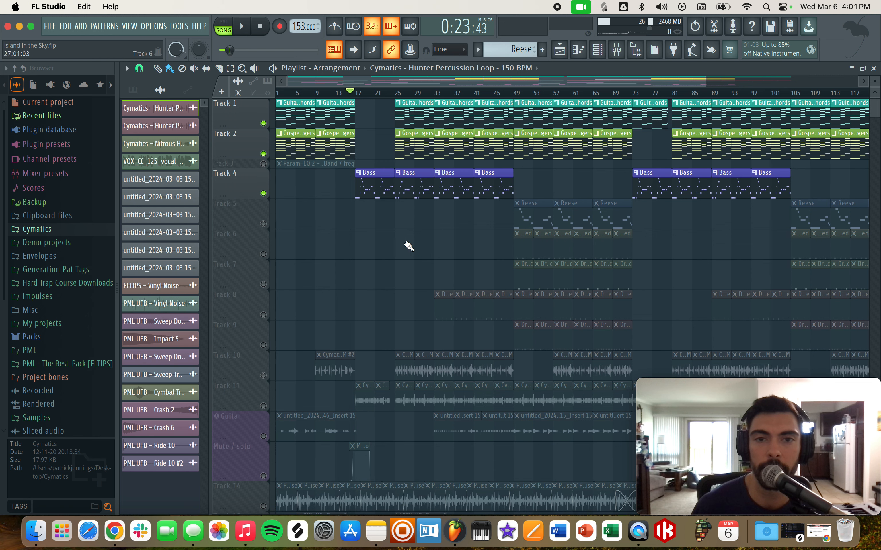
# Step: Unmute the sweep, cymbal transition and crash effects on Tracks 17 to 20
pyautogui.scroll(-11, 399, 285)
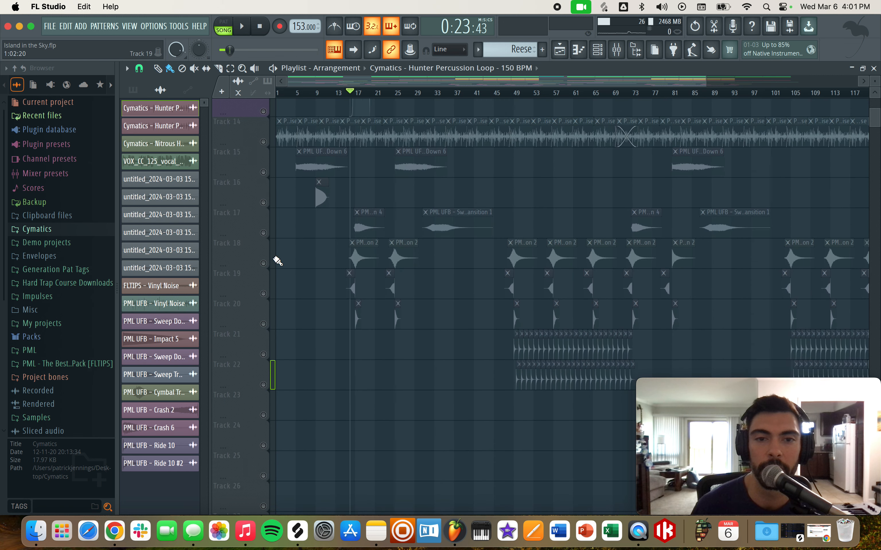
pyautogui.click(263, 234)
pyautogui.click(263, 264)
pyautogui.click(263, 294)
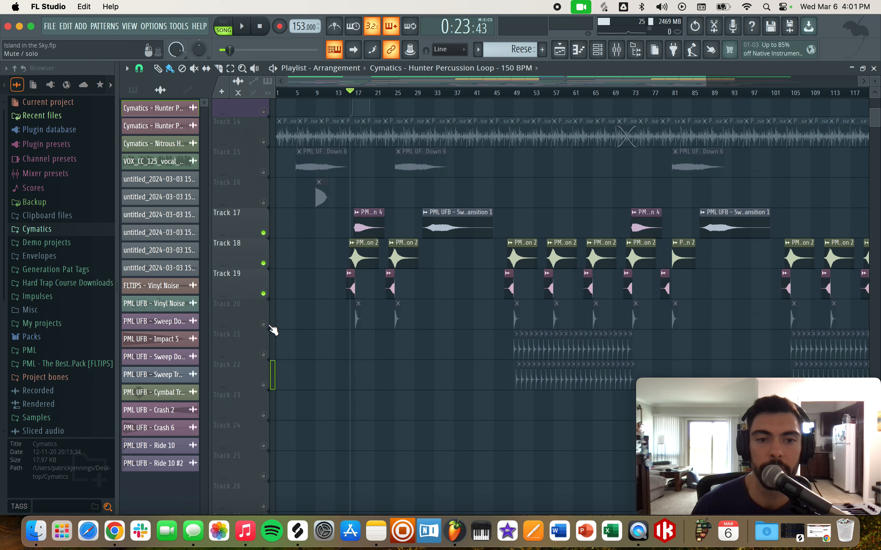
pyautogui.click(263, 324)
# Step: Play the transition effects together with the bass and chords from about bar 16
pyautogui.scroll(11, 275, 288)
pyautogui.scroll(-7, 364, 296)
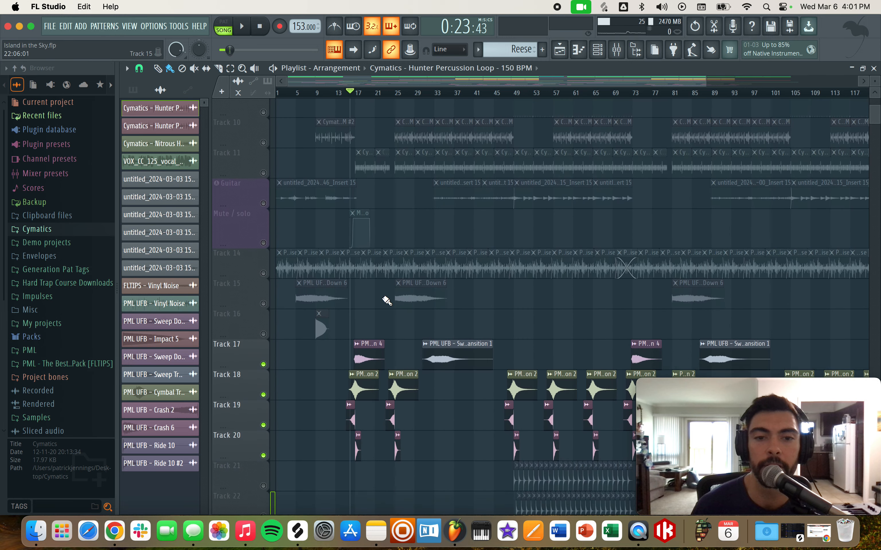
pyautogui.press('space')
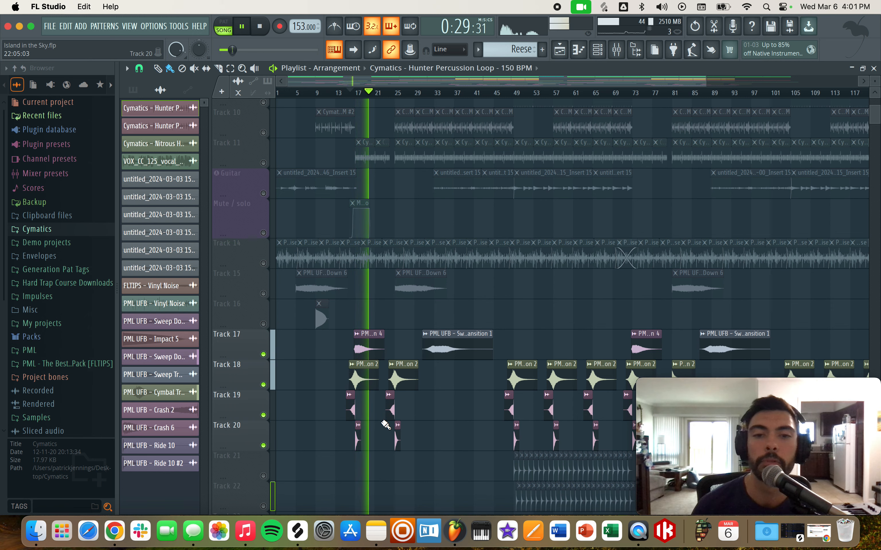
pyautogui.scroll(-2, 394, 460)
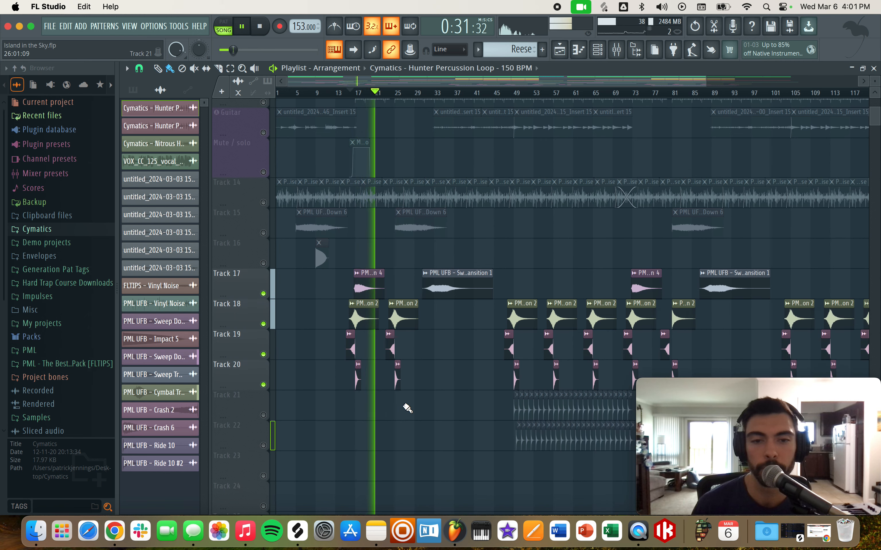
pyautogui.keyDown('ctrl'); pyautogui.scroll(3, 407, 386); pyautogui.keyUp('ctrl')
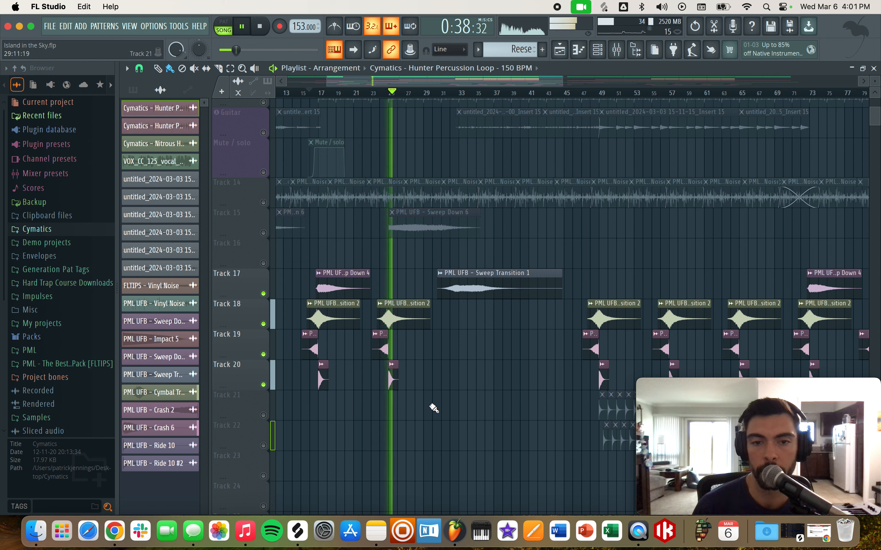
# Step: Unmute the Sweep Down 6 clips on Track 15 and audition them with the transition effects from about bar 25
pyautogui.press('space')
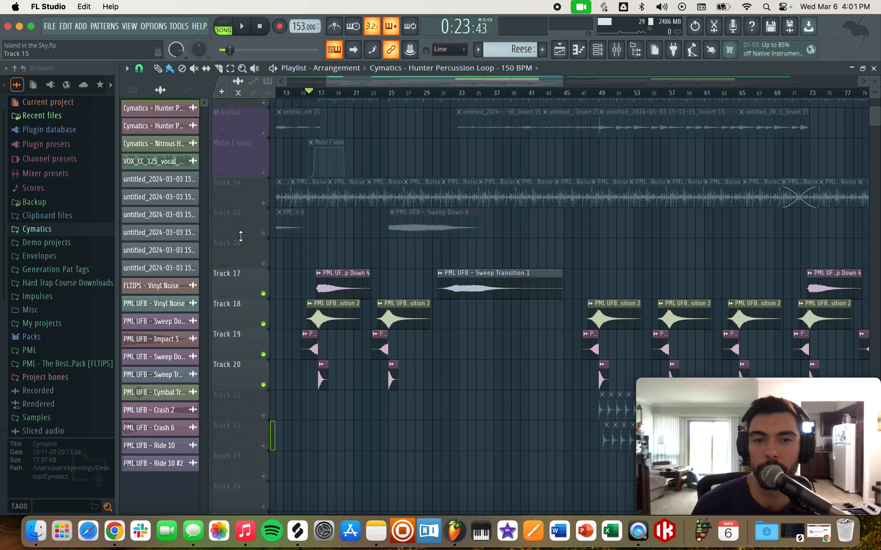
pyautogui.click(263, 233)
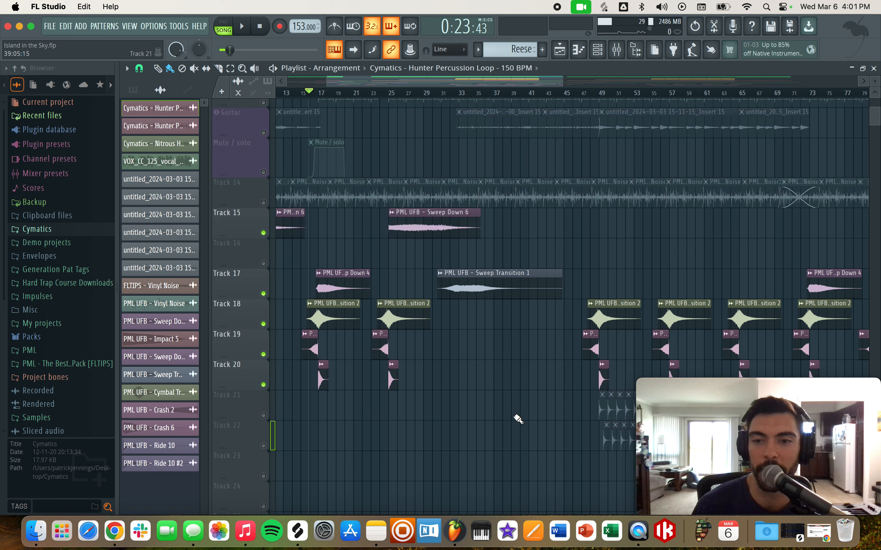
pyautogui.click(389, 91)
pyautogui.press('space')
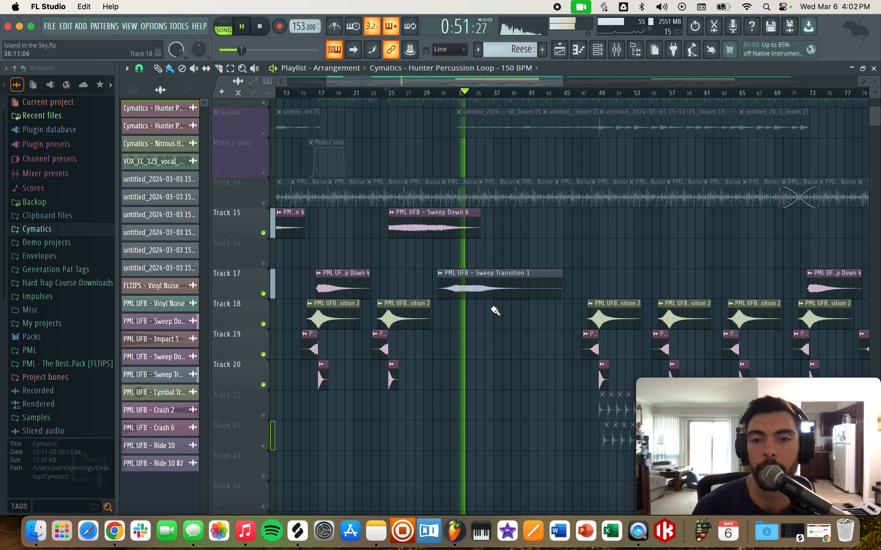
pyautogui.press('space')
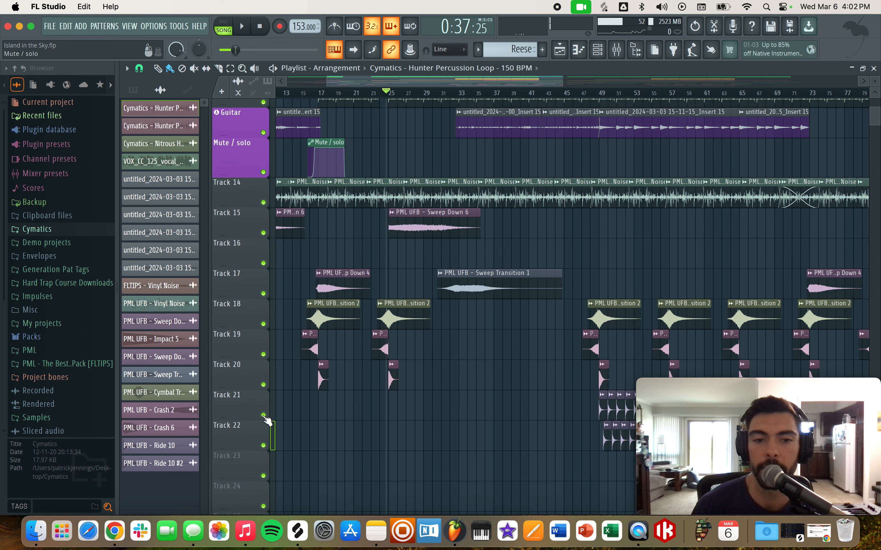
# Step: Isolate the ride cymbals on Tracks 21 and 22 and play them from bar 48
pyautogui.rightClick(264, 446)
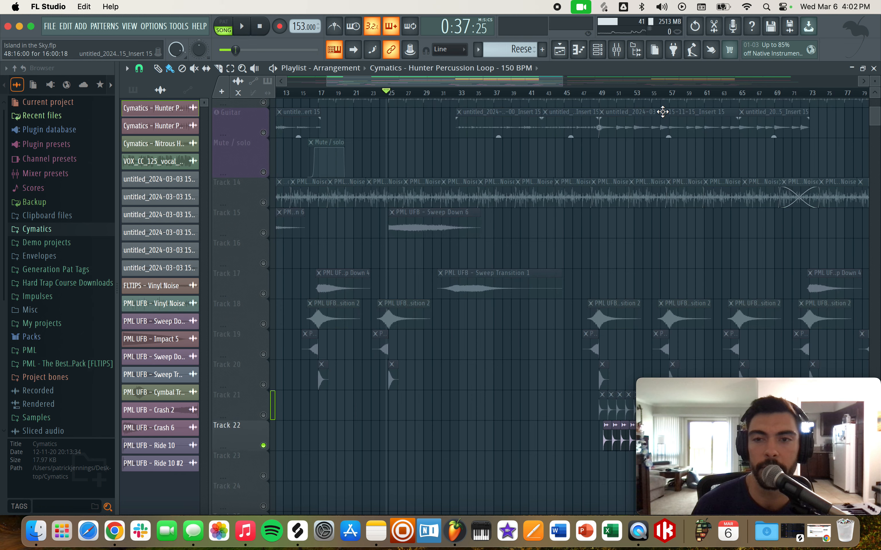
pyautogui.scroll(-3, 596, 252)
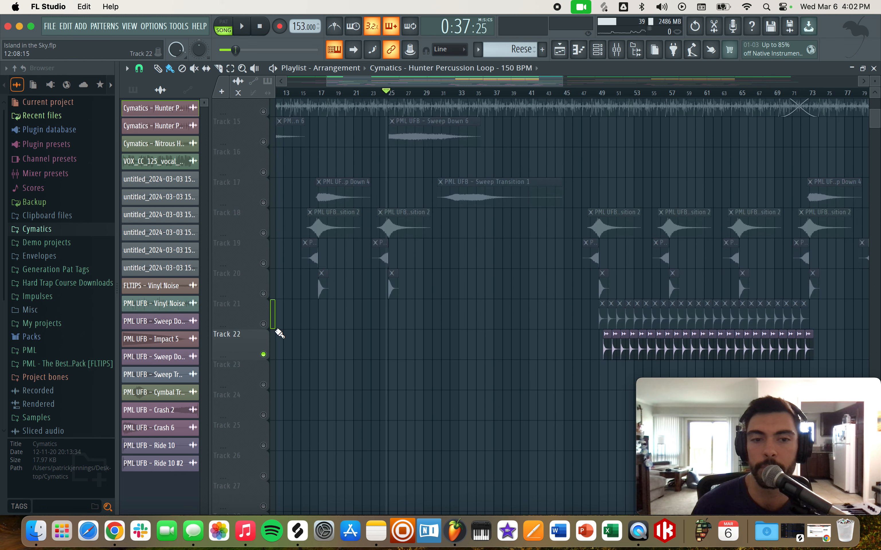
pyautogui.click(263, 324)
pyautogui.click(590, 92)
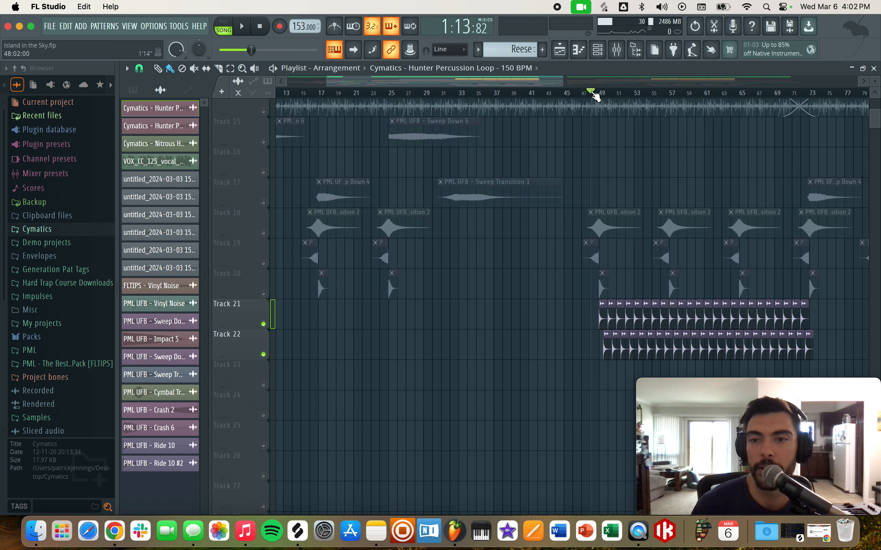
pyautogui.press('space')
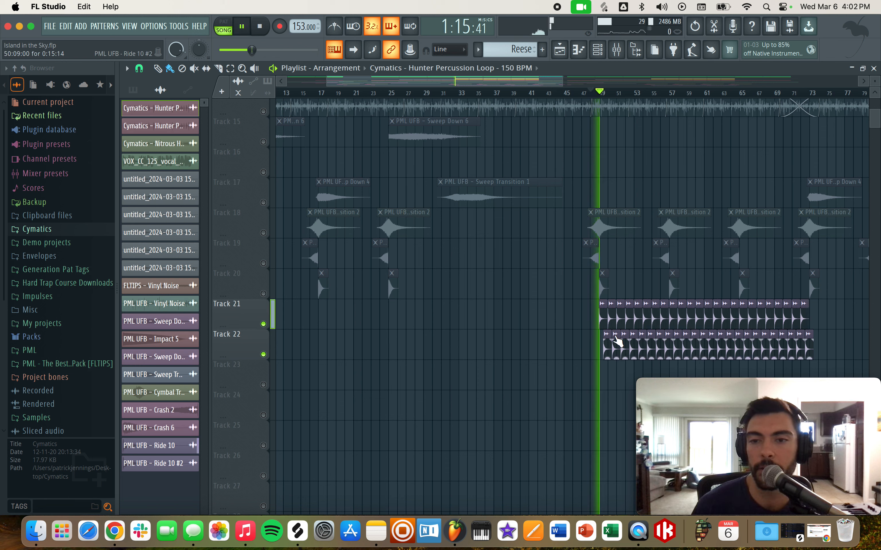
pyautogui.scroll(4, 606, 303)
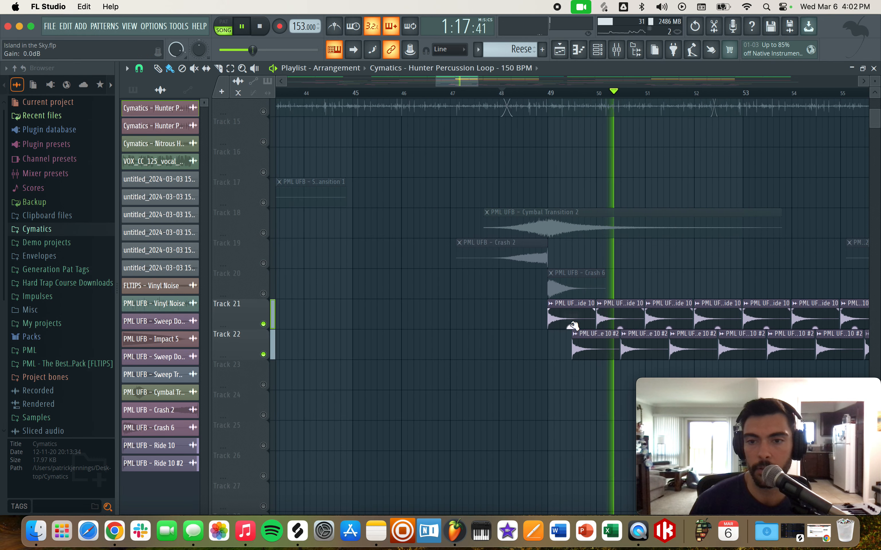
pyautogui.press('space')
# Step: Inspect the channel panning of the Ride 10 clip on Track 21 and the Ride 10 #2 clip on Track 22
pyautogui.doubleClick(568, 318)
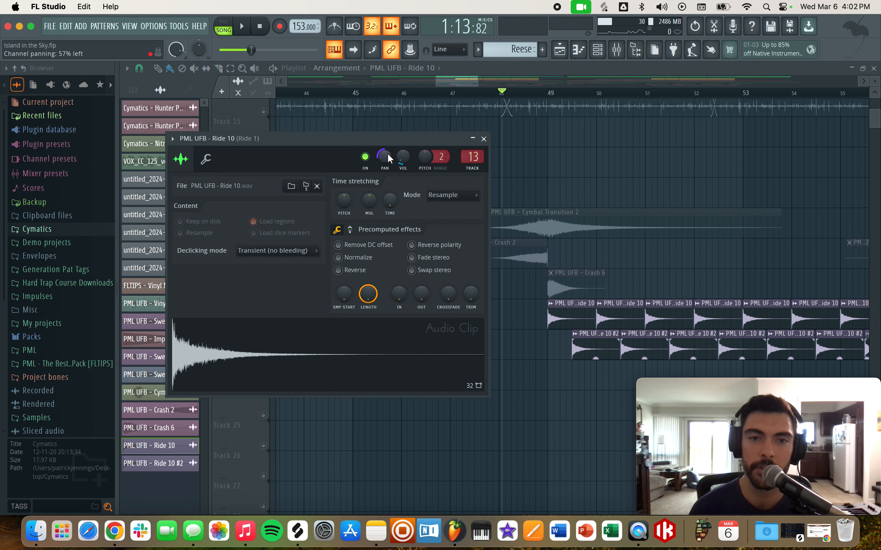
pyautogui.click(483, 139)
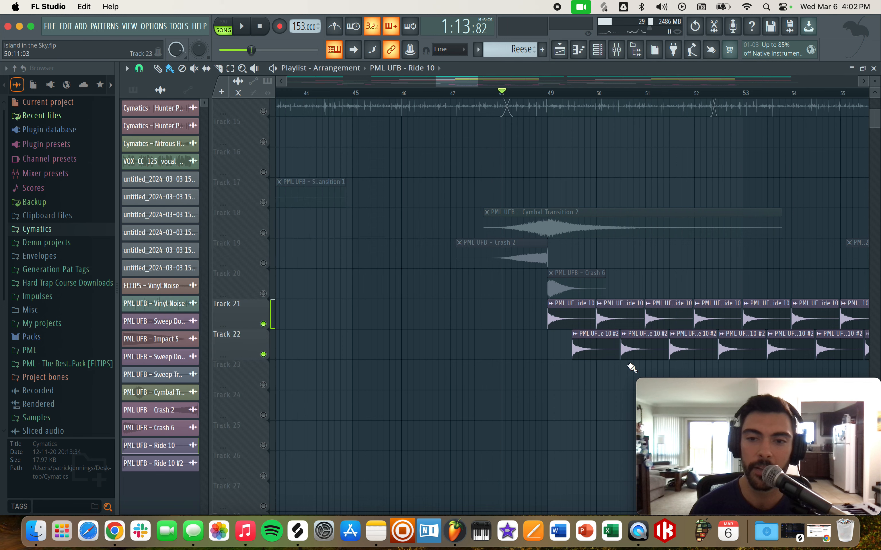
pyautogui.doubleClick(600, 349)
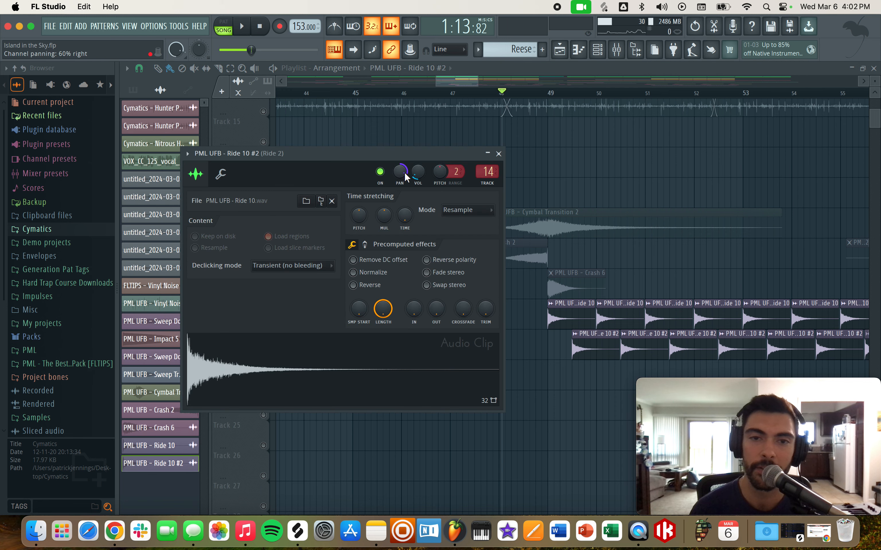
pyautogui.click(498, 153)
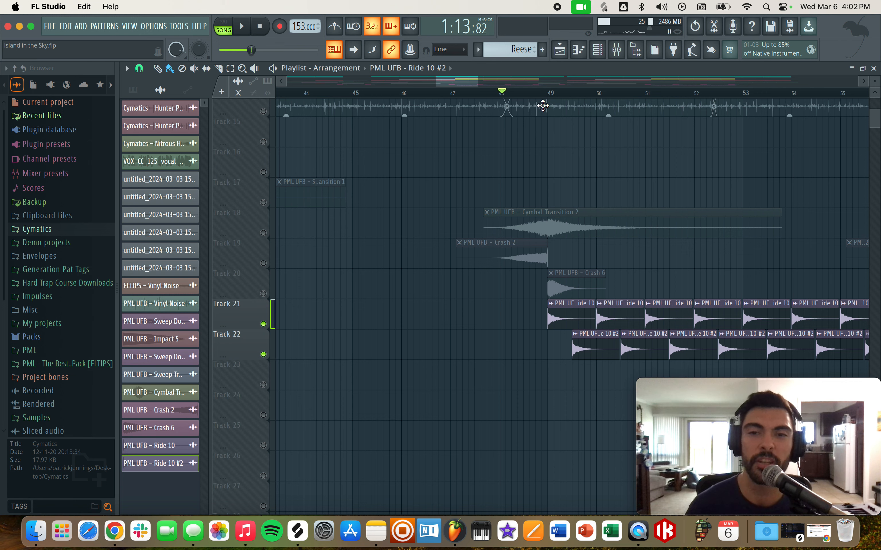
# Step: Play the two panned ride tracks on their own from about bar 49
pyautogui.click(550, 93)
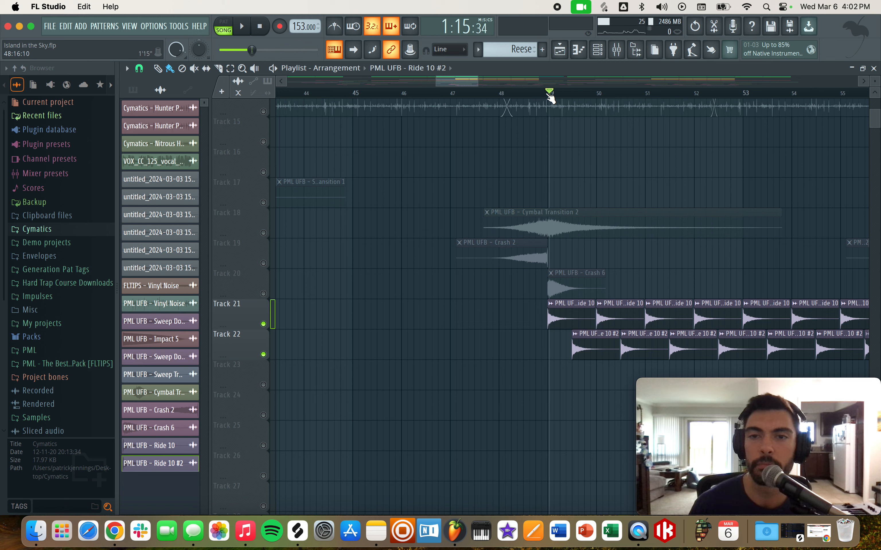
pyautogui.press('space')
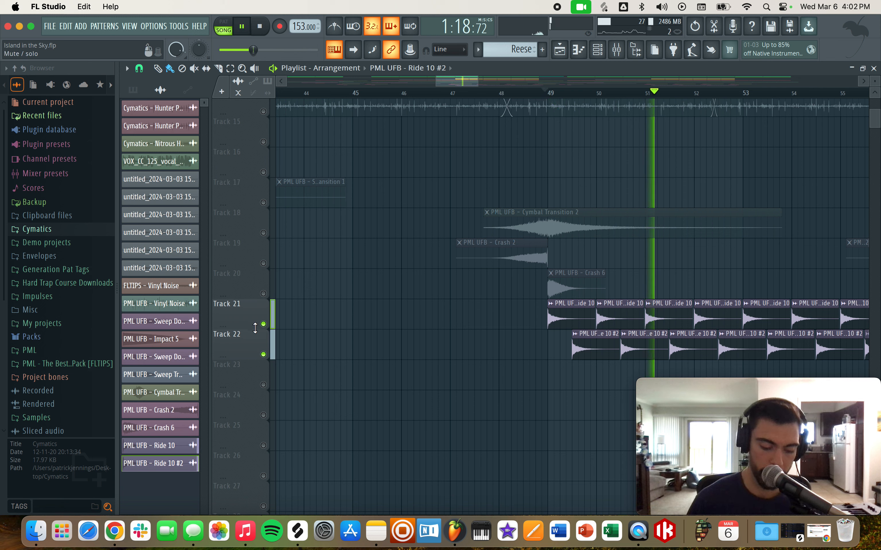
pyautogui.press('space')
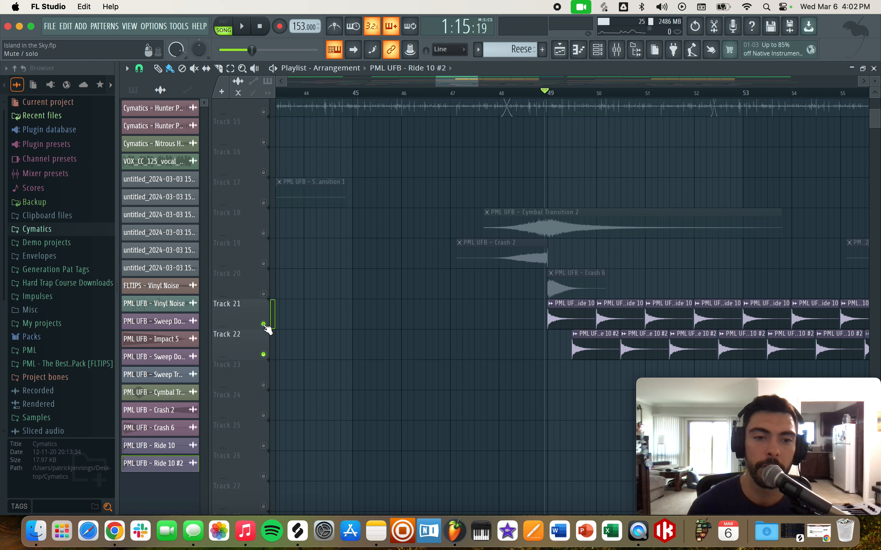
# Step: Turn all tracks back on and play the full mix from about bar 49
pyautogui.rightClick(263, 324)
pyautogui.press('space')
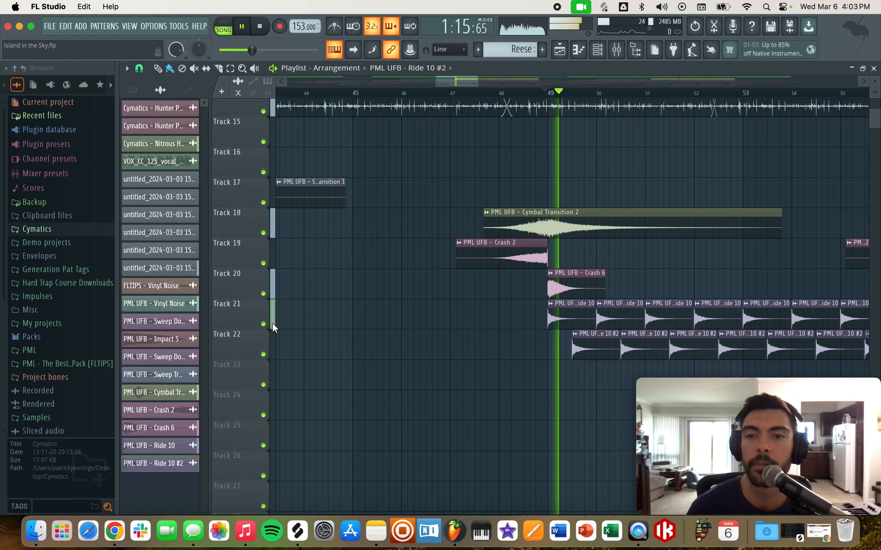
pyautogui.scroll(-1, 463, 404)
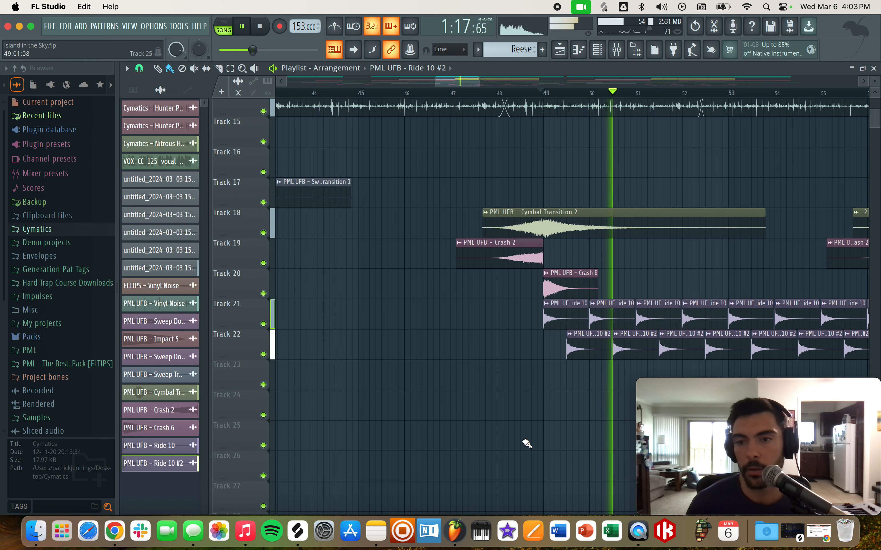
pyautogui.scroll(-2, 497, 426)
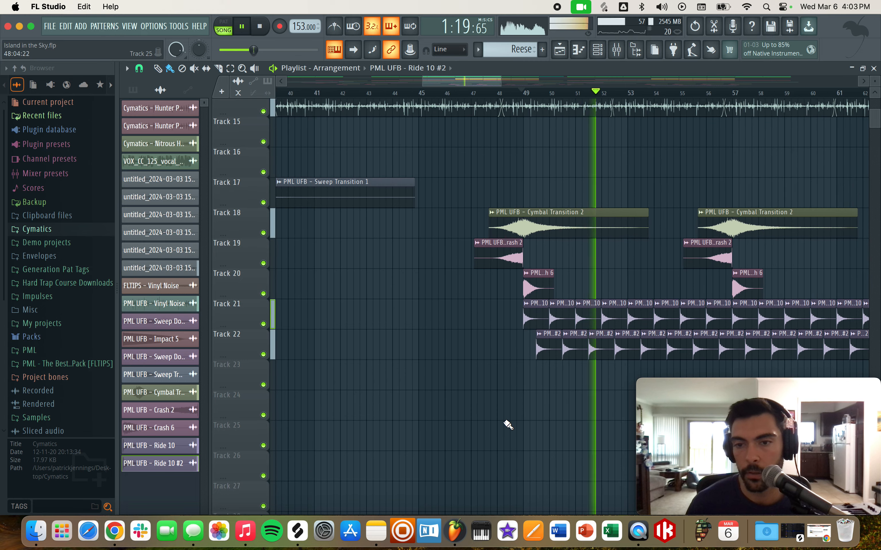
pyautogui.scroll(-2, 509, 428)
# Step: Examine how the instrument, drum, guitar and effect layers line up across the arrangement while it plays, and stop playback
pyautogui.scroll(5, 507, 425)
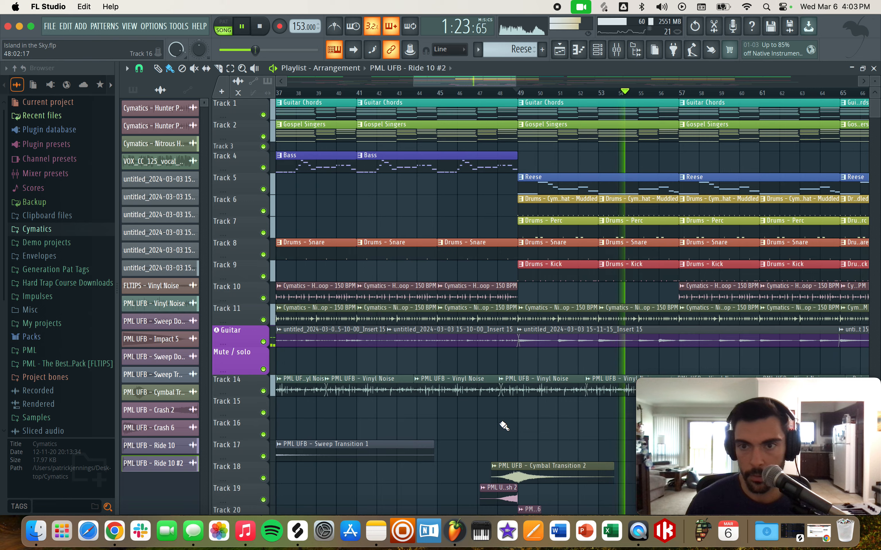
pyautogui.scroll(-3, 505, 426)
pyautogui.scroll(-2, 508, 420)
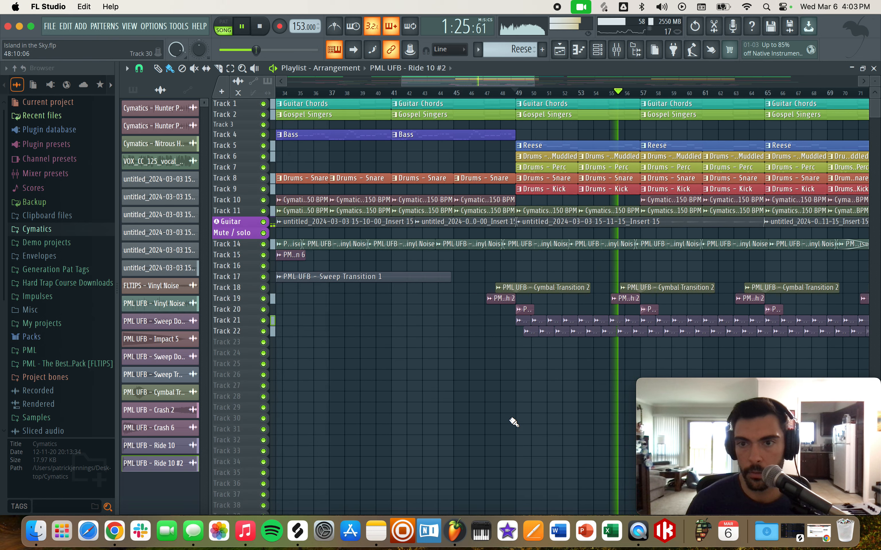
pyautogui.scroll(3, 510, 419)
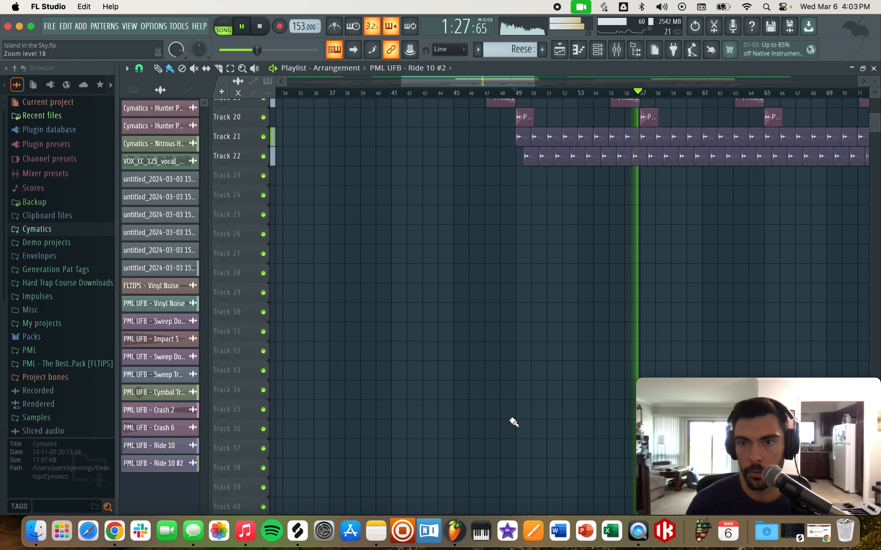
pyautogui.scroll(3, 513, 422)
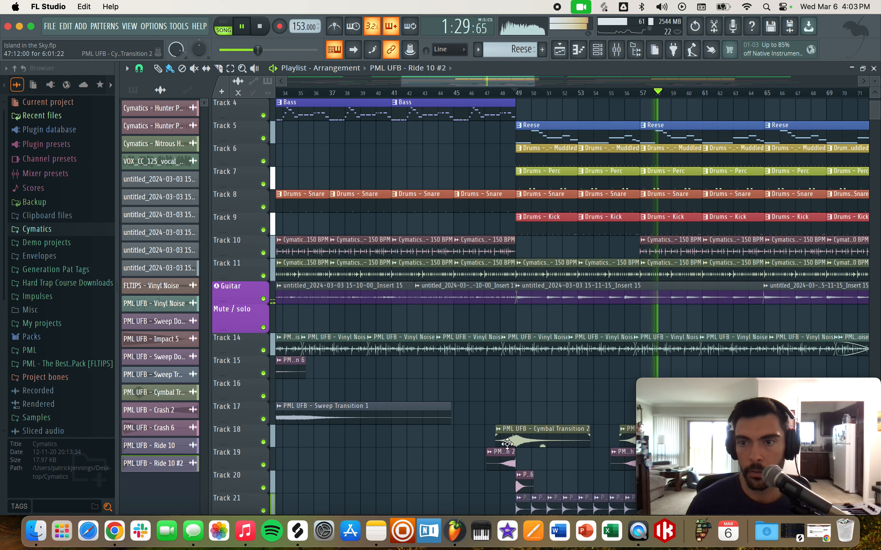
pyautogui.scroll(-3, 496, 421)
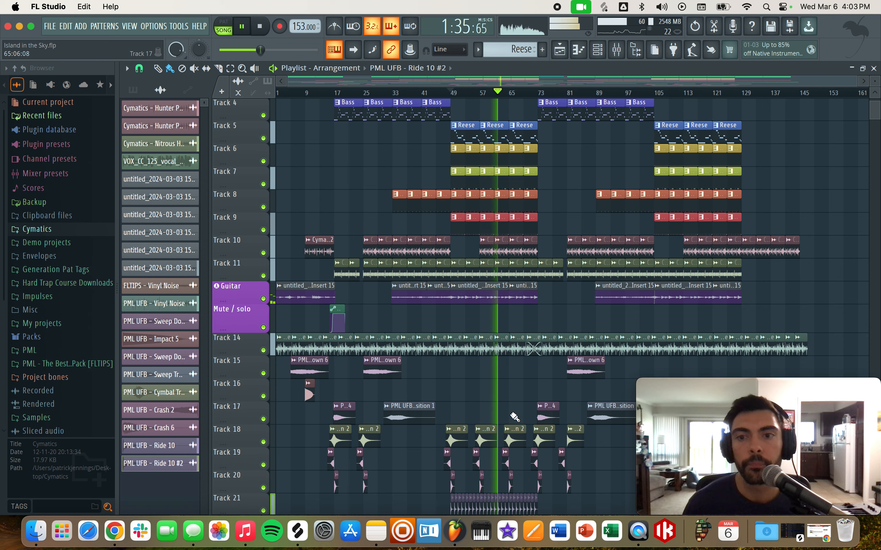
pyautogui.scroll(3, 458, 324)
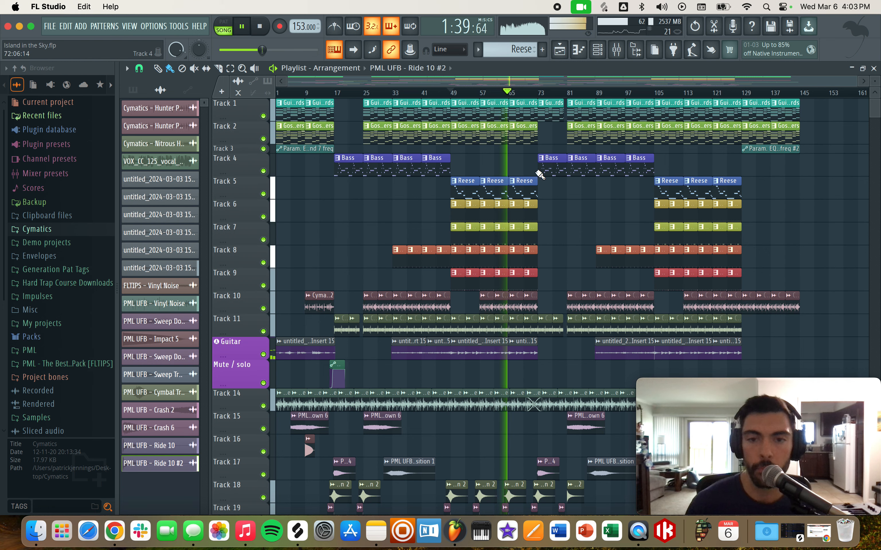
pyautogui.scroll(2, 563, 219)
pyautogui.press('space')
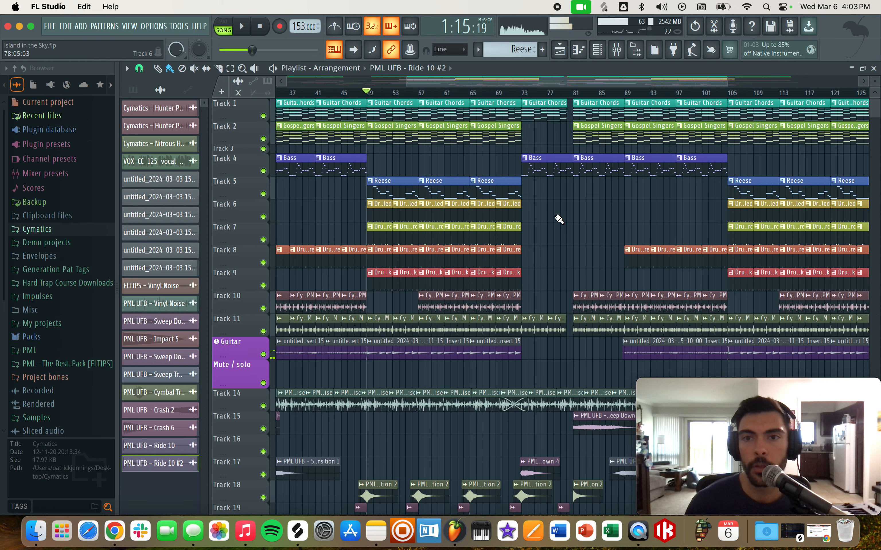
# Step: Play the section after the drop from about bar 72 to bar 81, examining its bass, chords, loops and transition effects
pyautogui.scroll(-1, 460, 187)
pyautogui.scroll(-2, 461, 186)
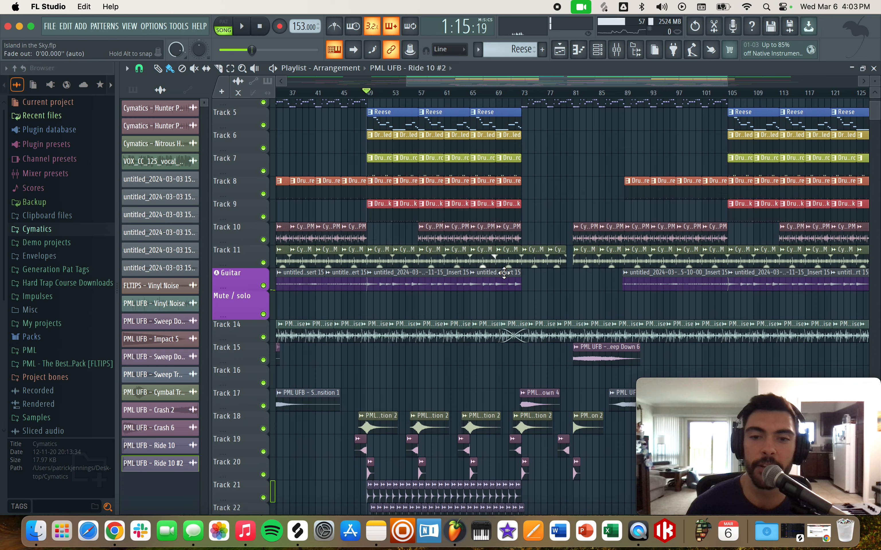
pyautogui.scroll(3, 532, 214)
pyautogui.click(517, 95)
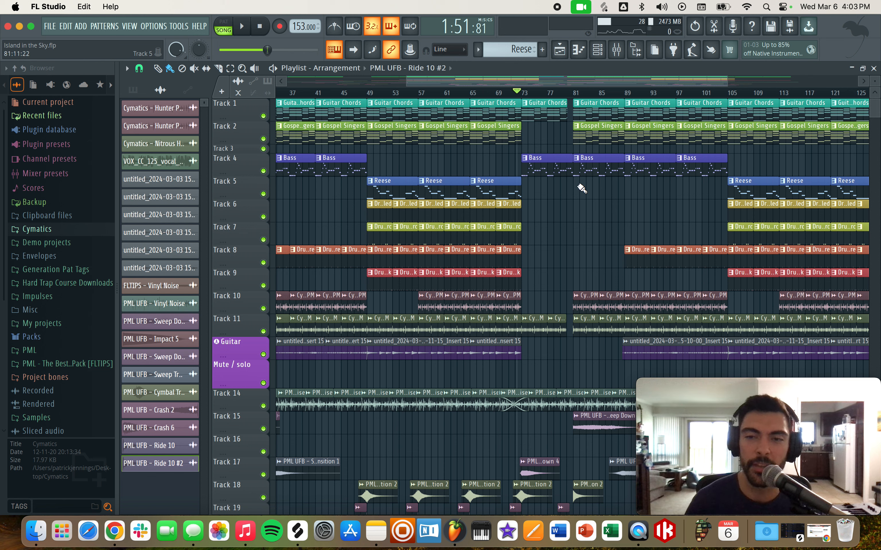
pyautogui.press('space')
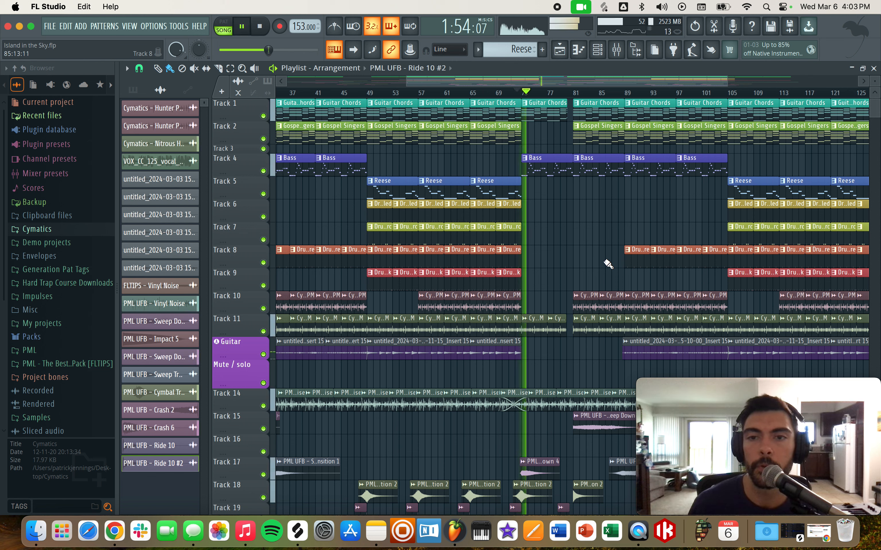
pyautogui.scroll(-2, 604, 259)
pyautogui.scroll(-6, 602, 258)
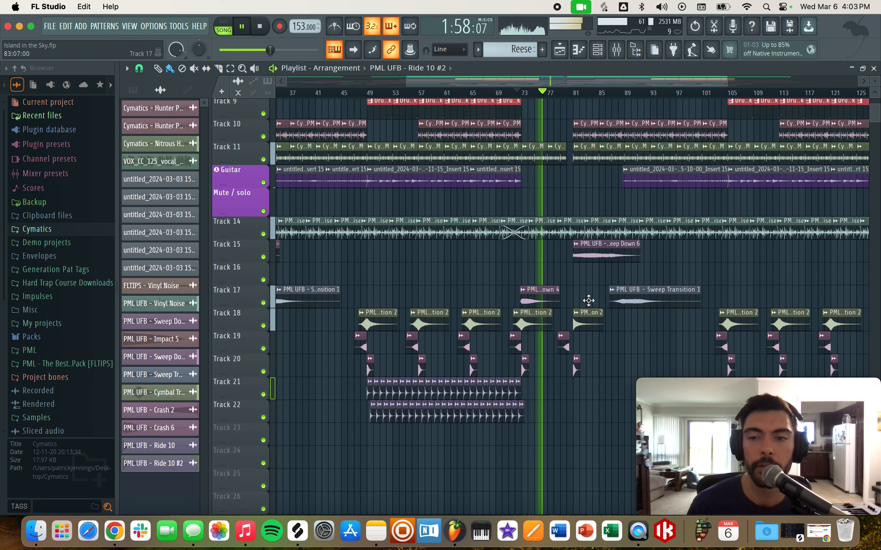
pyautogui.scroll(9, 560, 255)
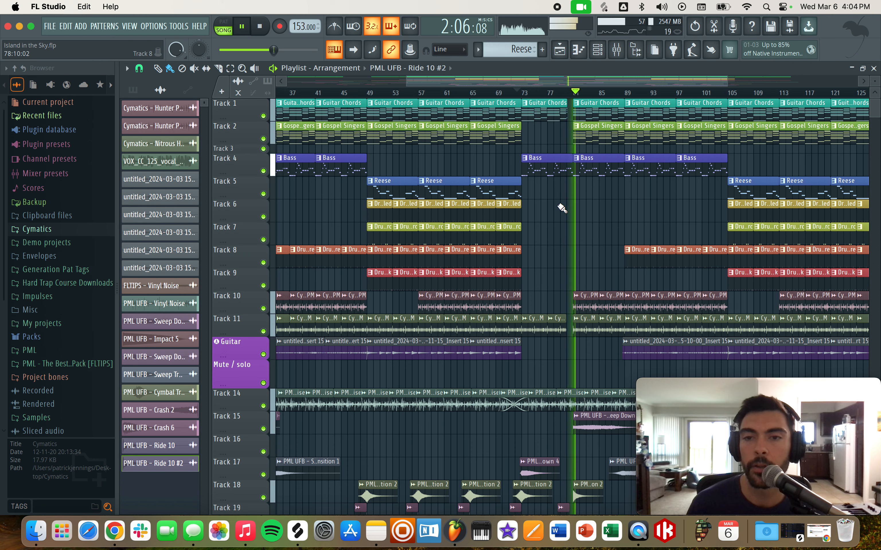
pyautogui.press('space')
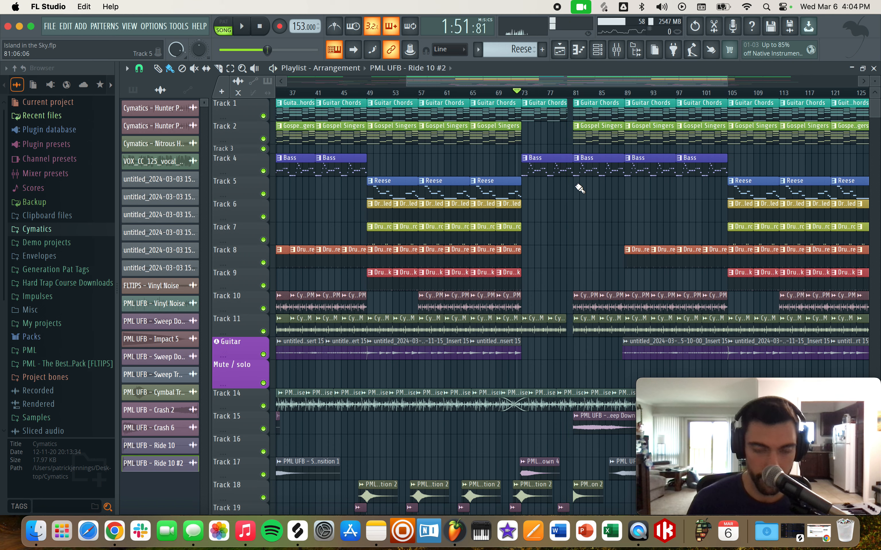
# Step: Examine the gap in the chords and percussion just before bar 81 across the upper and lower tracks
pyautogui.scroll(5, 579, 188)
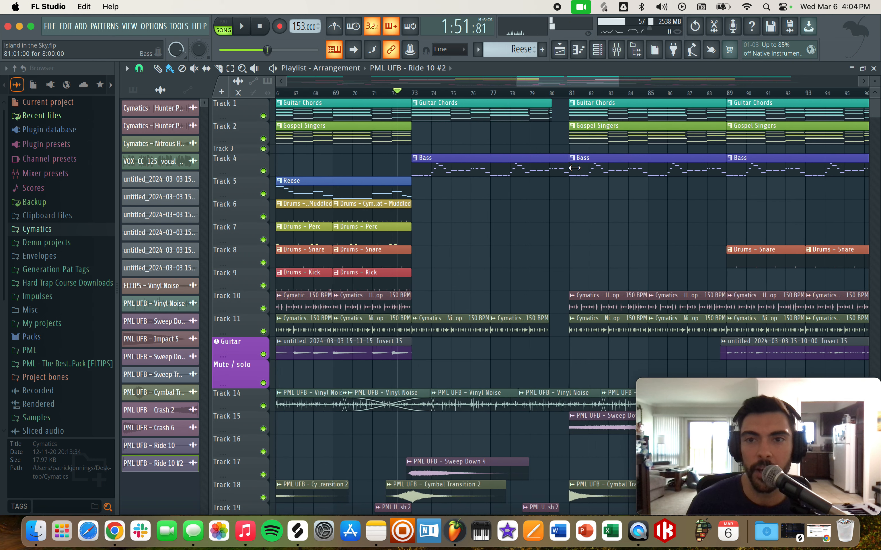
pyautogui.scroll(-4, 557, 266)
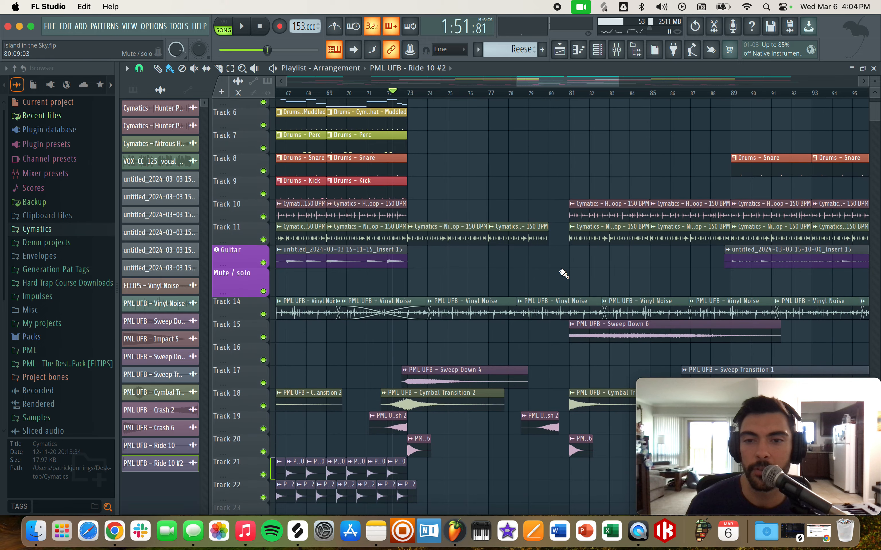
pyautogui.scroll(4, 520, 173)
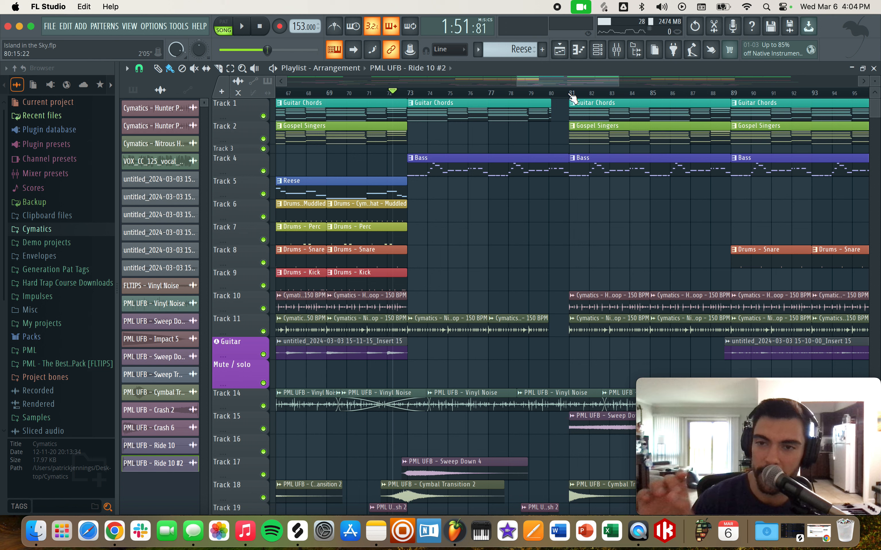
# Step: Play the section after the drop from about bar 72 to bar 92, following its layers across the arrangement, and stop playback
pyautogui.press('space')
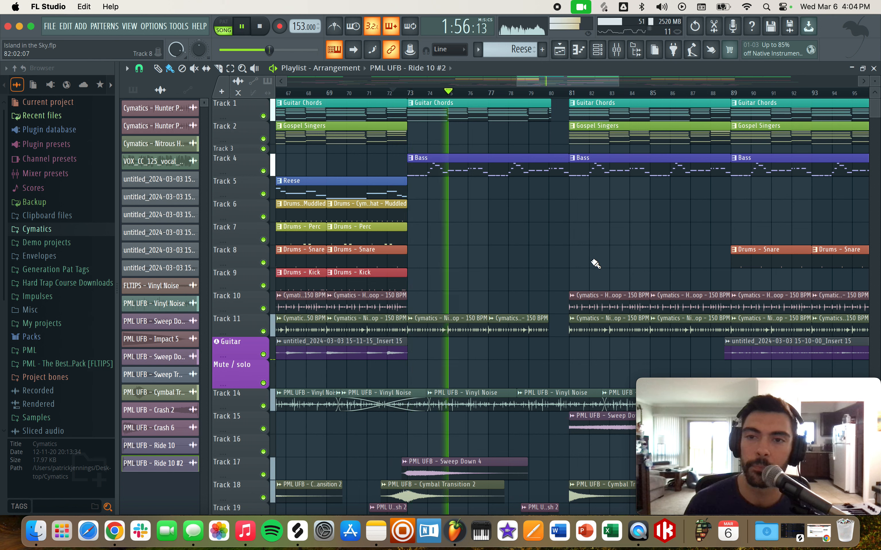
pyautogui.scroll(-2, 603, 250)
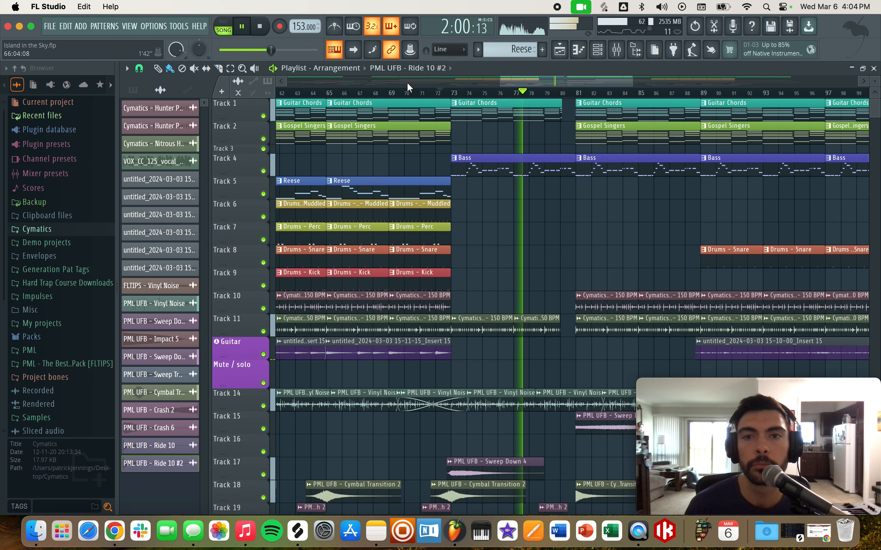
pyautogui.moveTo(543, 80); pyautogui.dragTo(589, 80)
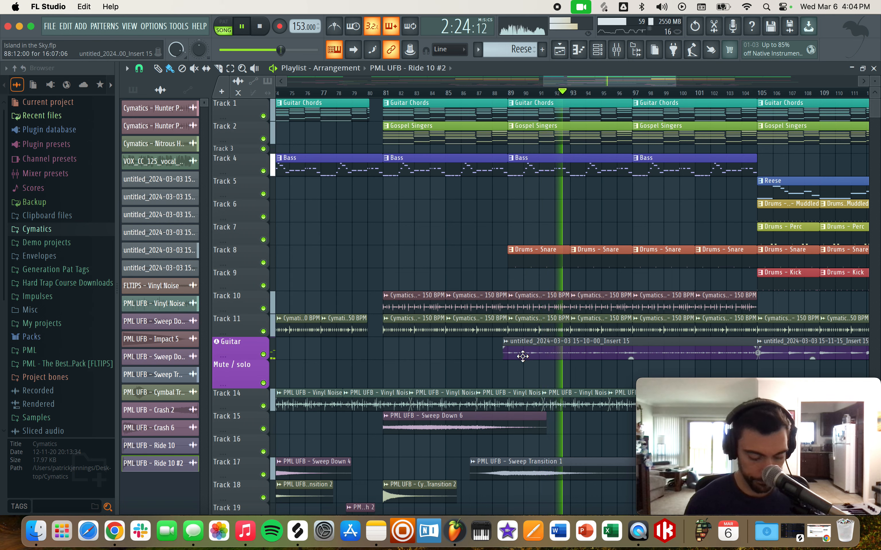
pyautogui.scroll(-3, 488, 355)
pyautogui.press('space')
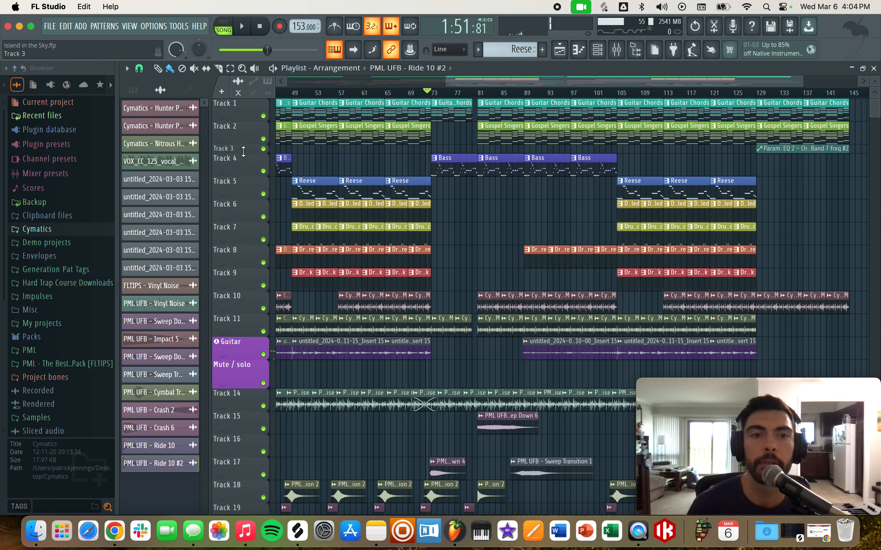
# Step: Enlarge Track 3 to show its EQ automation clips and return the playhead to the start of the song
pyautogui.moveTo(244, 152); pyautogui.dragTo(246, 173)
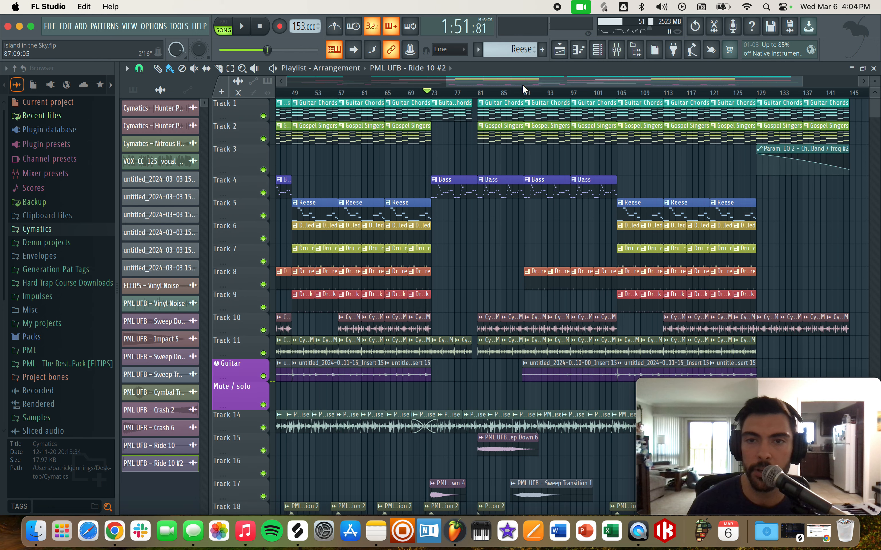
pyautogui.moveTo(523, 84); pyautogui.dragTo(335, 94)
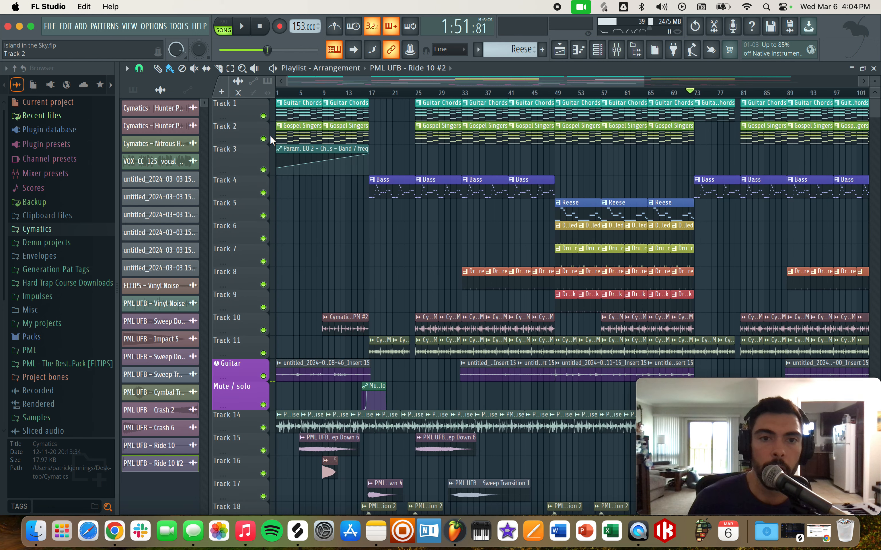
pyautogui.click(284, 96)
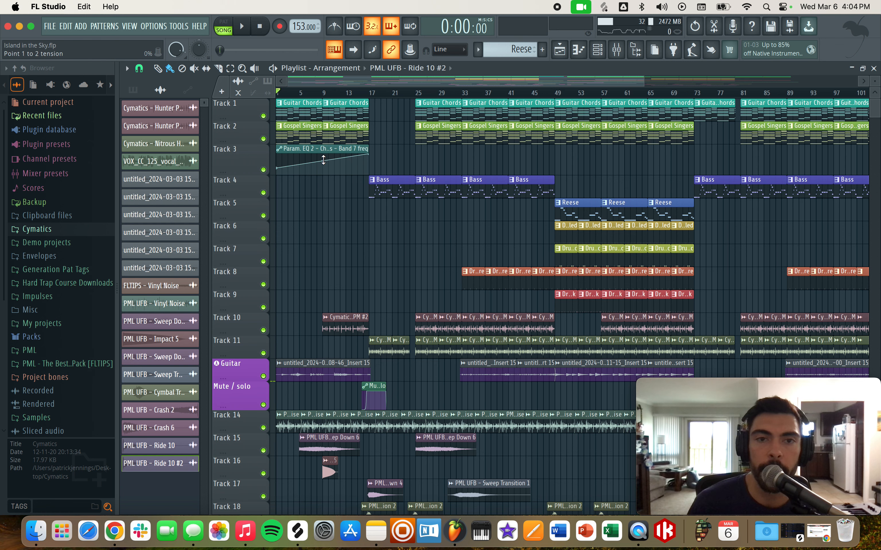
# Step: Show the mixer and look over its channels from Guitar chords through the FX and Vinyl Noise tracks
pyautogui.click(617, 49)
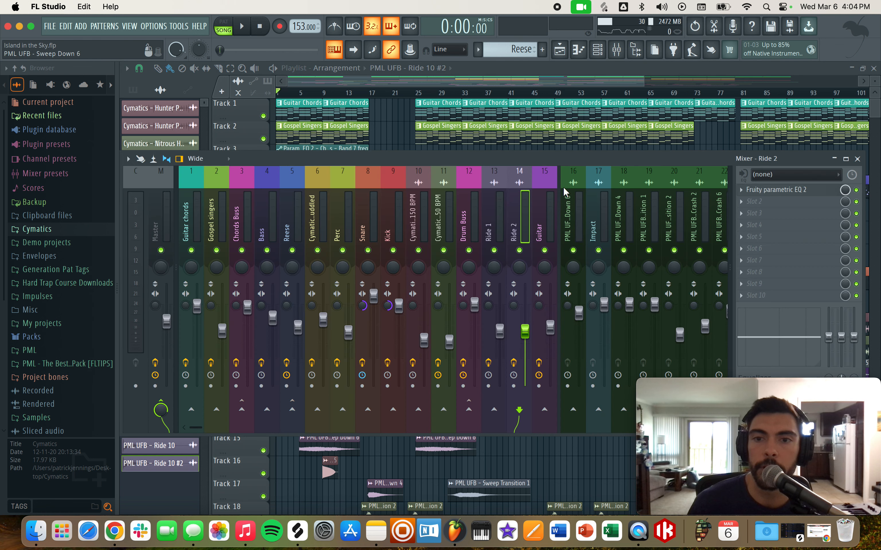
pyautogui.hscroll(13, 414, 211)
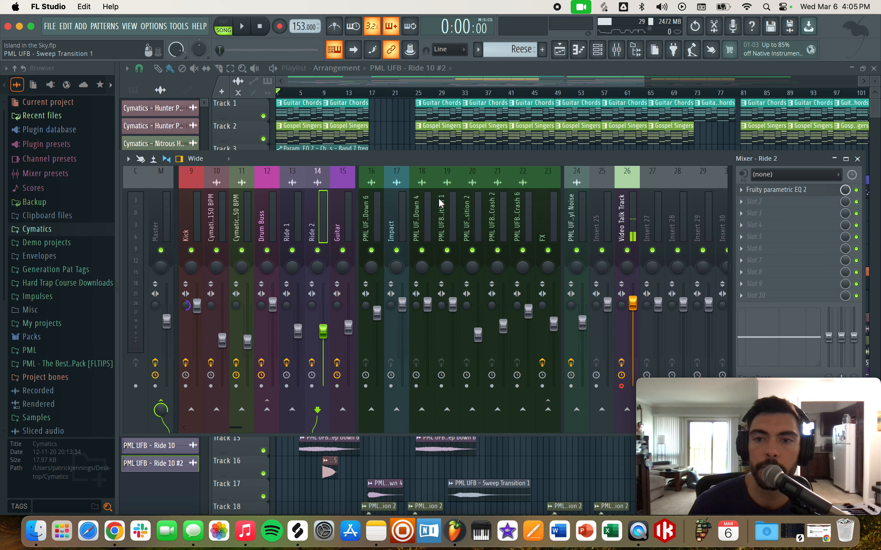
pyautogui.hscroll(-13, 446, 198)
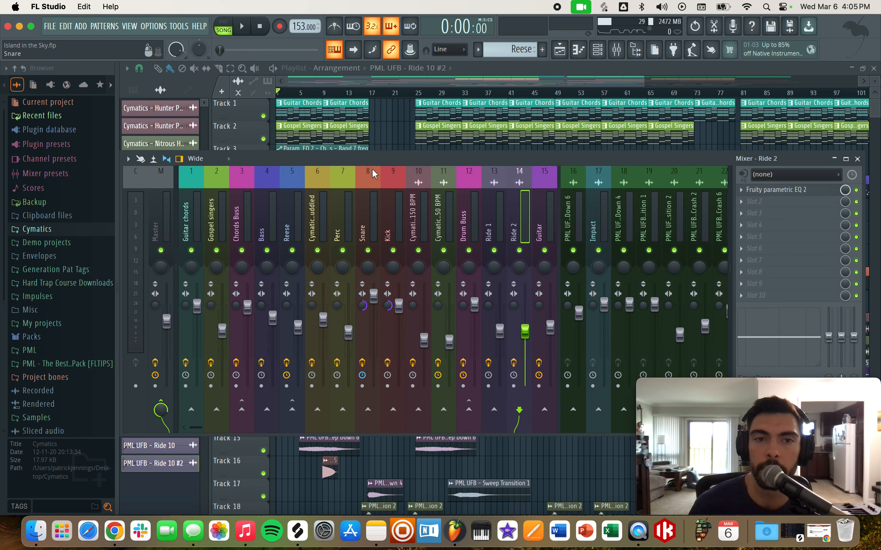
# Step: Examine how the Guitar chords and Gospel singers mixer channels are routed into the Chords Buss
pyautogui.click(215, 214)
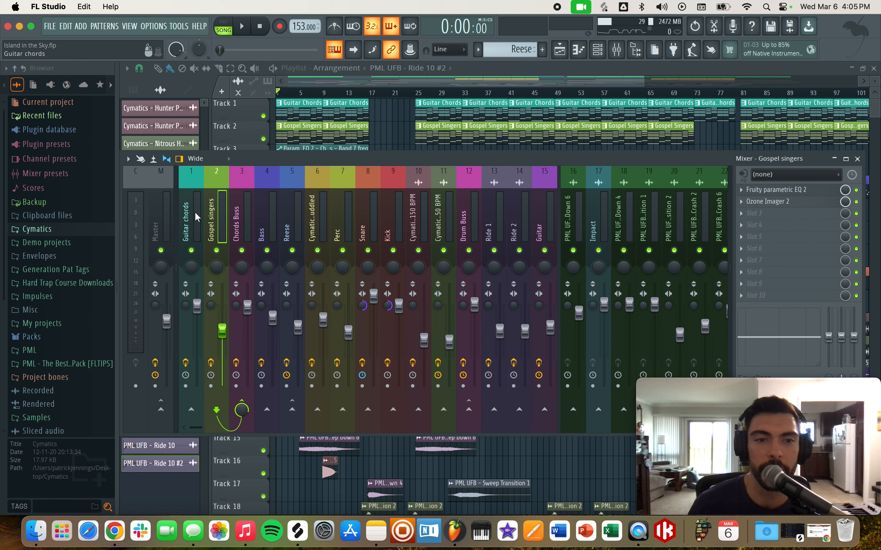
pyautogui.click(240, 208)
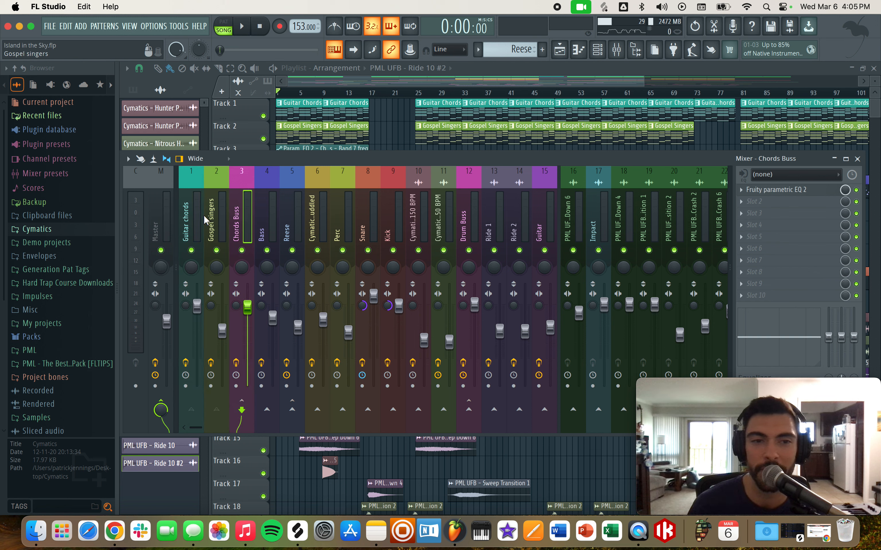
pyautogui.click(212, 214)
pyautogui.click(240, 209)
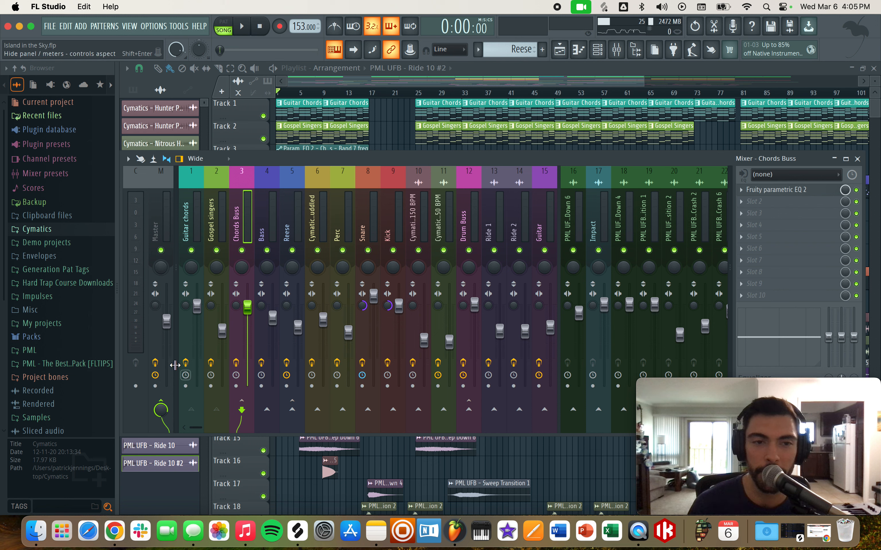
pyautogui.click(190, 219)
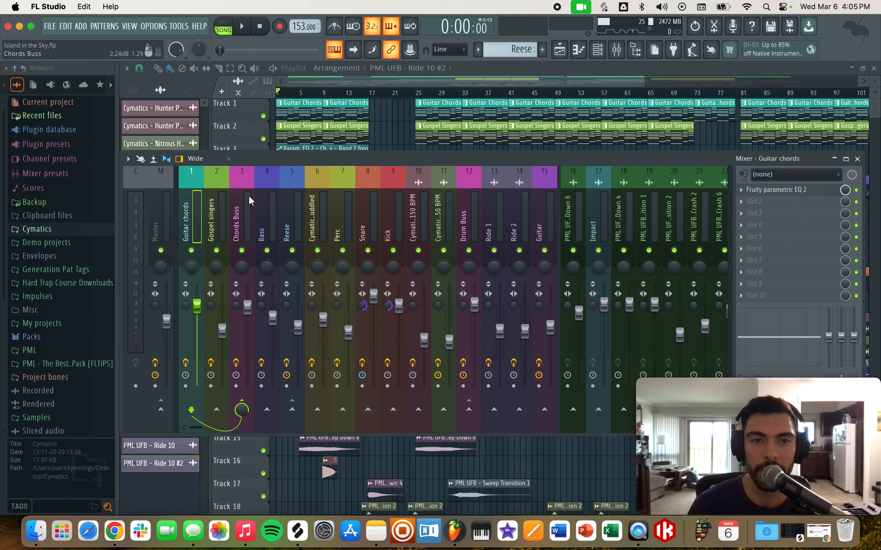
pyautogui.click(220, 205)
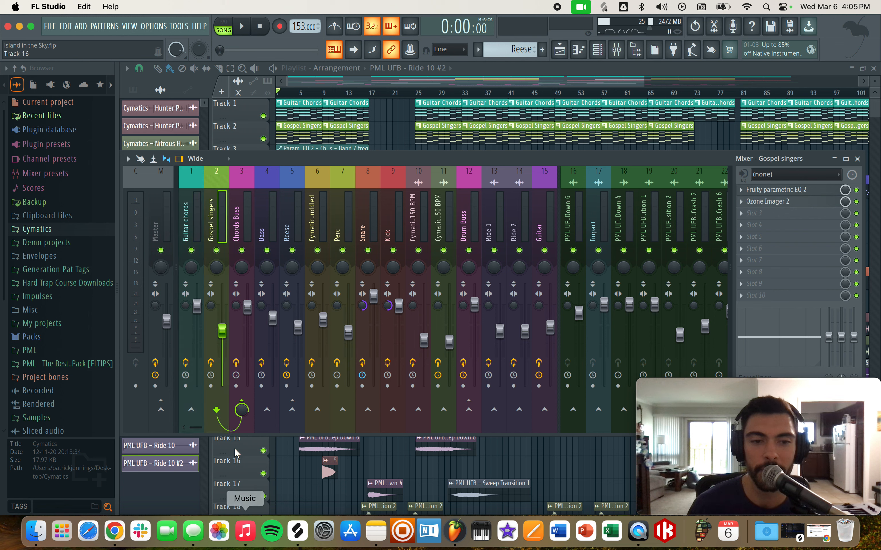
pyautogui.click(242, 204)
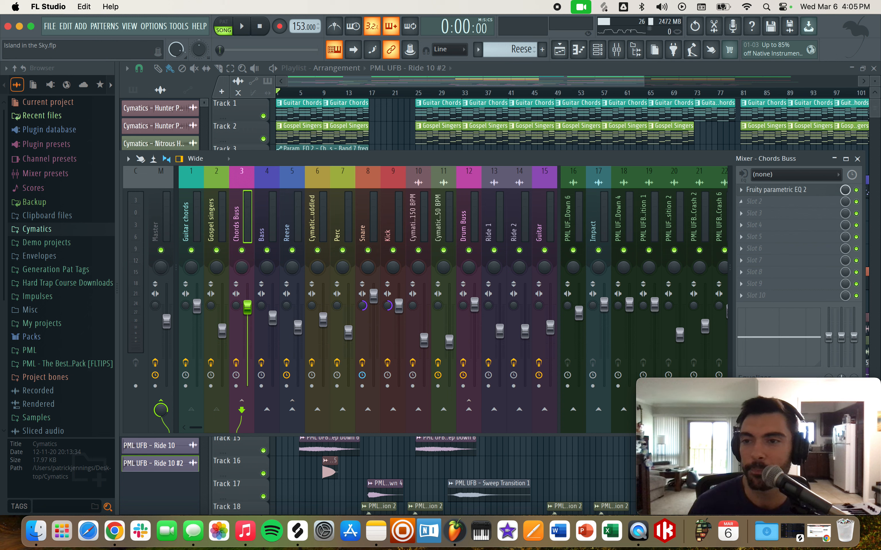
# Step: Play the intro while watching the automated band 7 in the Chords Buss's Fruity parametric EQ 2, and close the EQ
pyautogui.click(807, 191)
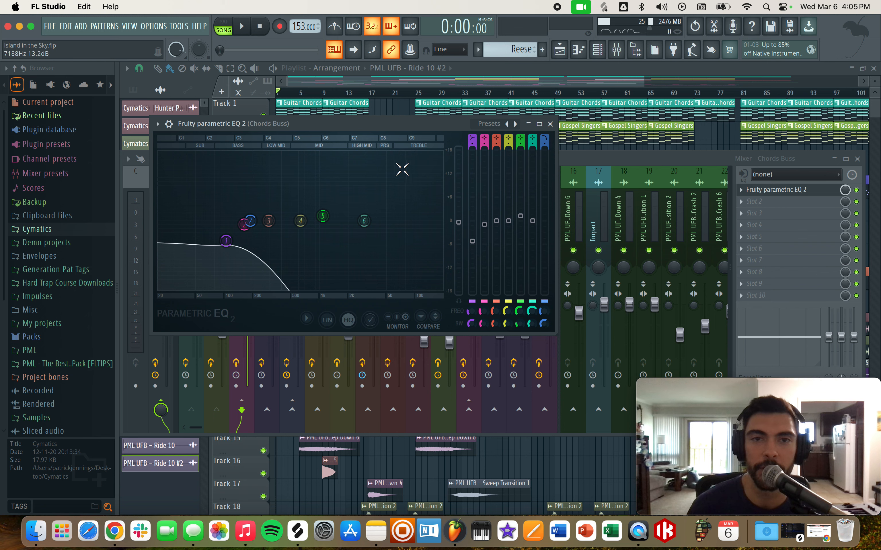
pyautogui.press('space')
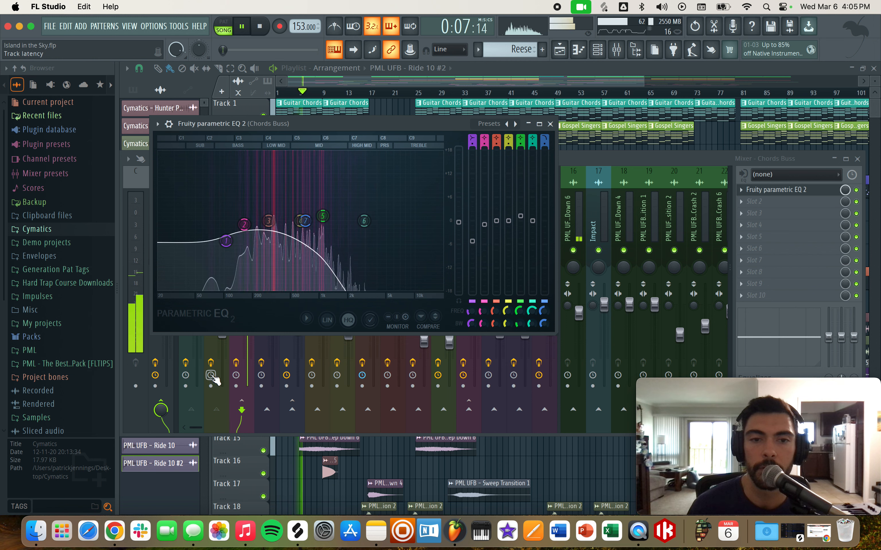
pyautogui.press('space')
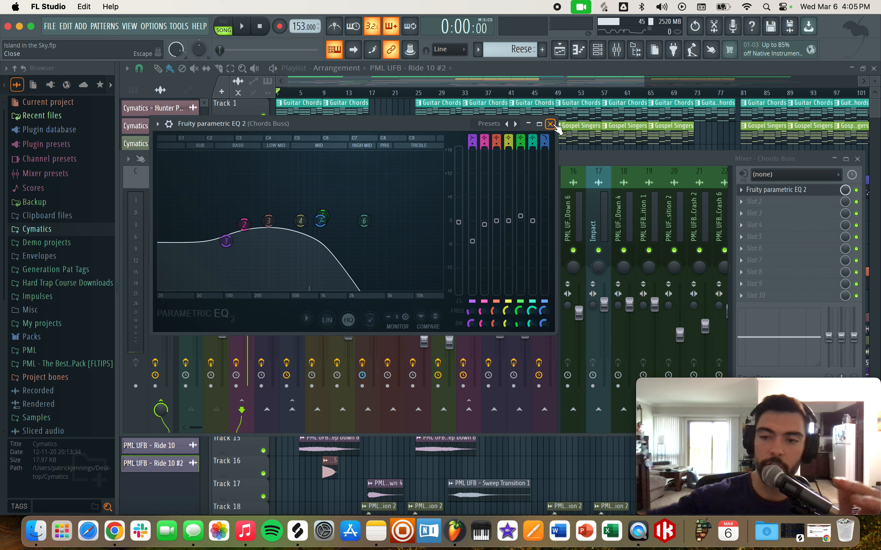
pyautogui.click(551, 124)
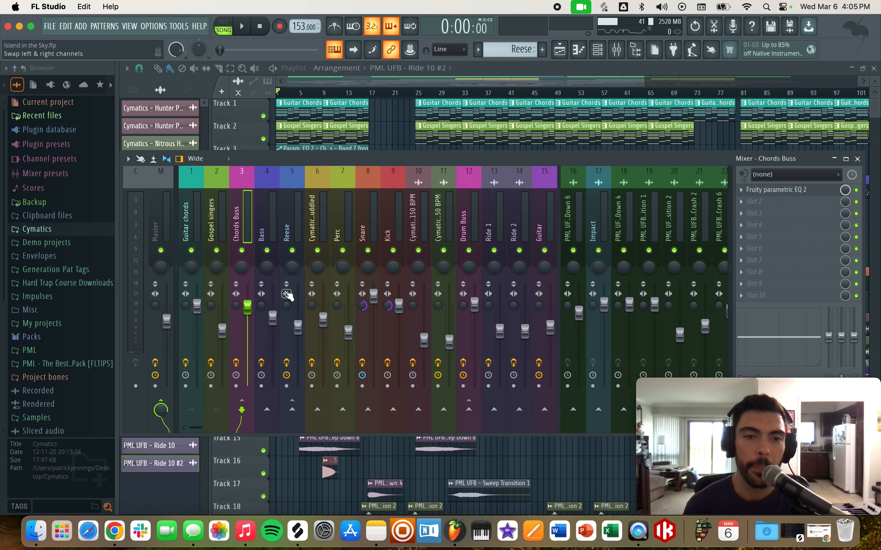
# Step: Examine how the sweep, impact, transition and crash mixer channels are routed into the FX bus
pyautogui.hscroll(3, 485, 223)
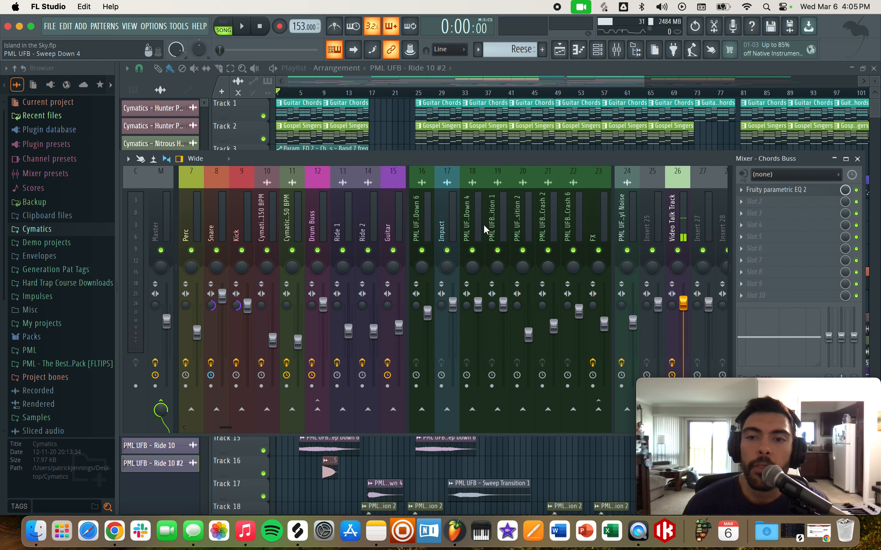
pyautogui.hscroll(4, 483, 224)
pyautogui.click(490, 223)
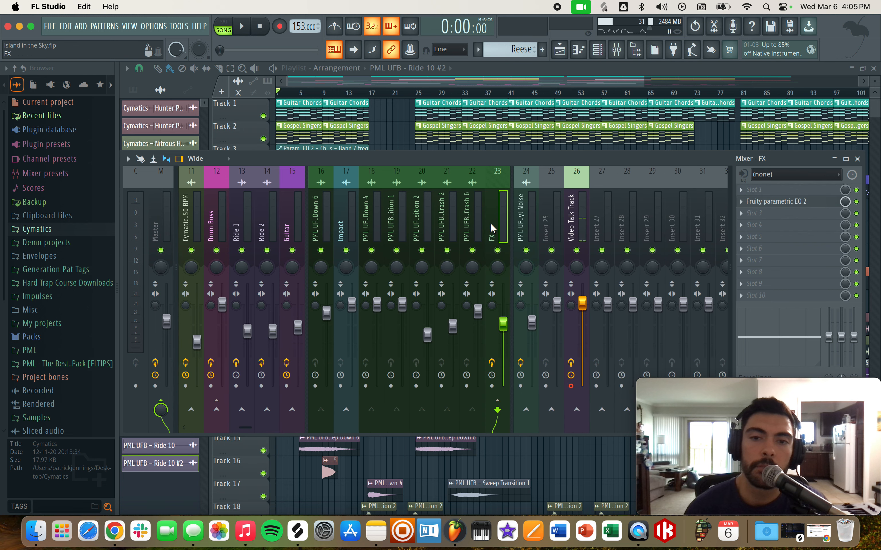
pyautogui.click(395, 231)
pyautogui.click(365, 230)
pyautogui.click(343, 229)
pyautogui.click(319, 227)
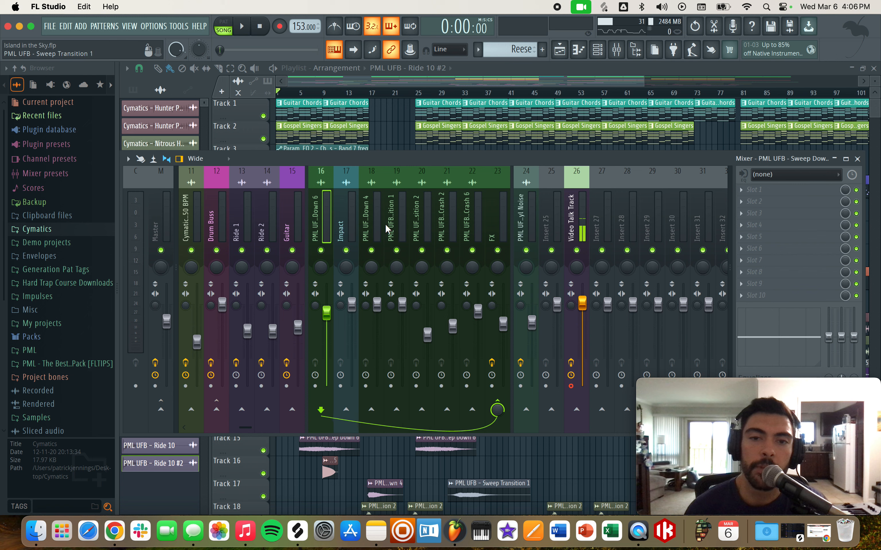
pyautogui.click(393, 228)
pyautogui.click(446, 219)
pyautogui.click(472, 216)
pyautogui.click(492, 217)
pyautogui.click(421, 222)
pyautogui.click(398, 232)
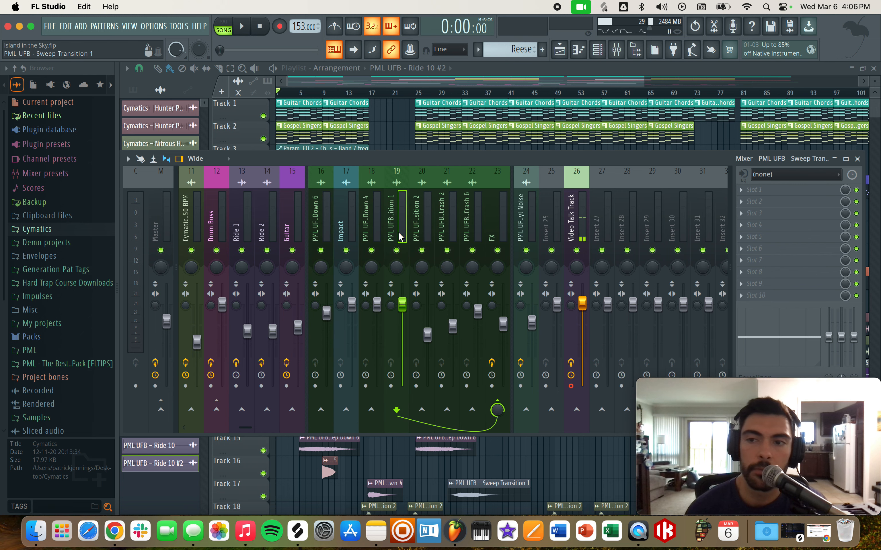
# Step: Inspect the Fruity parametric EQ 2 curve and Ozone Imager 2 widening on the Gospel singers channel
pyautogui.hscroll(-10, 401, 237)
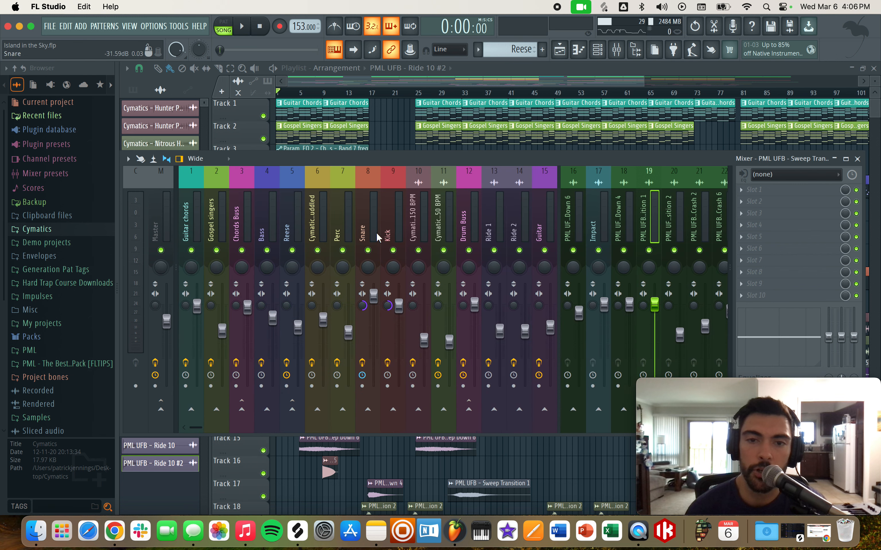
pyautogui.click(273, 229)
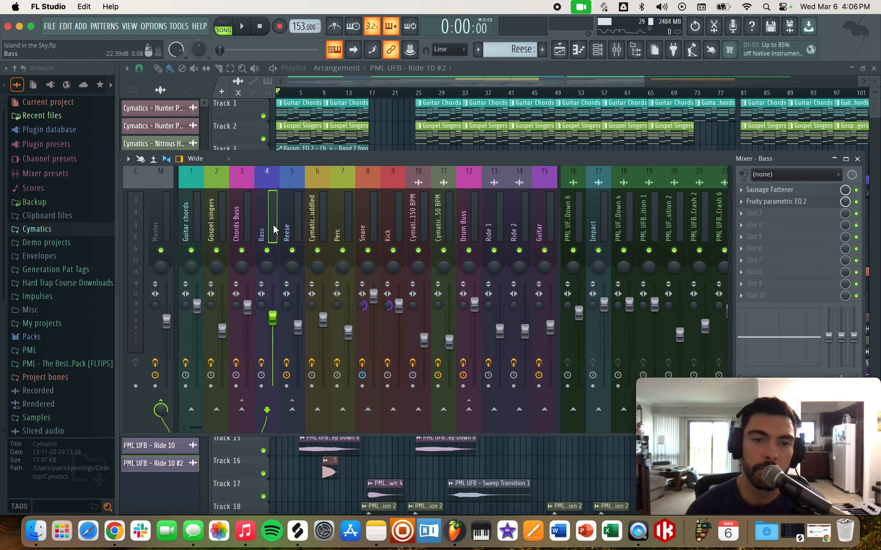
pyautogui.click(236, 236)
pyautogui.click(226, 228)
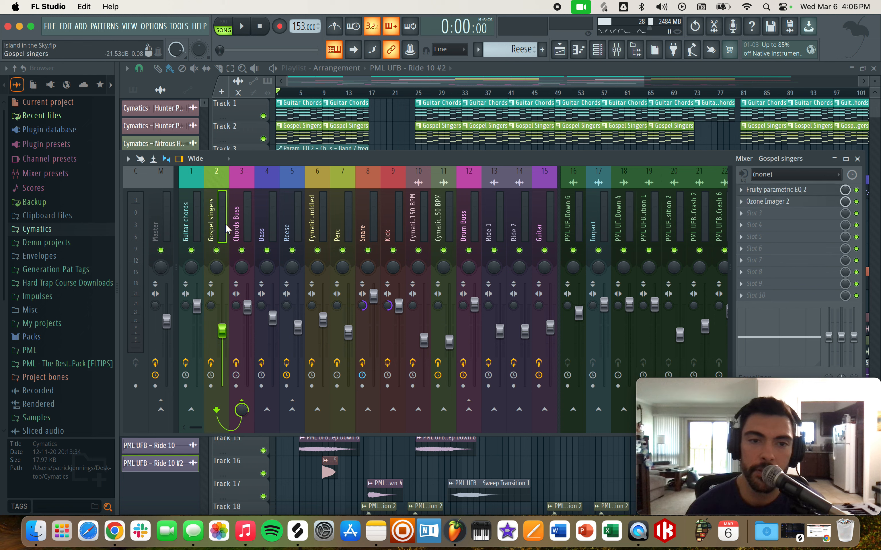
pyautogui.click(814, 192)
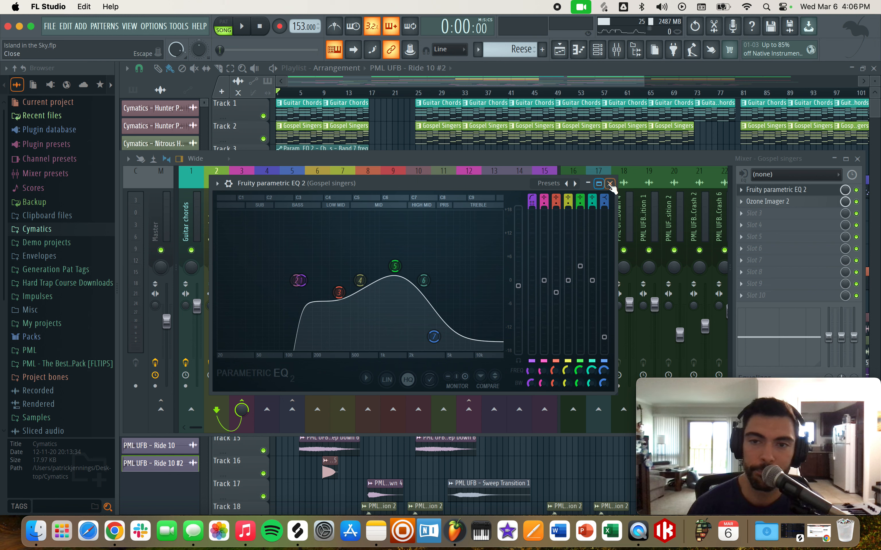
pyautogui.click(610, 183)
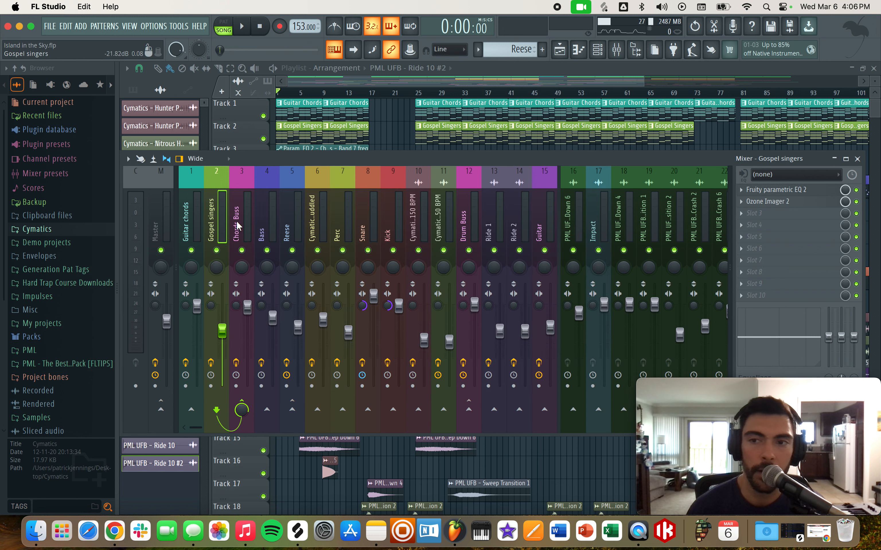
pyautogui.click(796, 204)
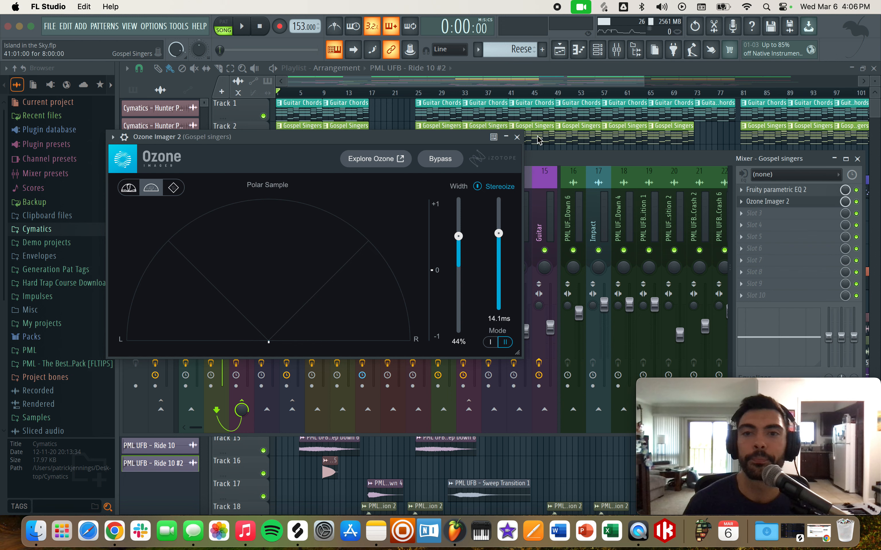
pyautogui.click(517, 137)
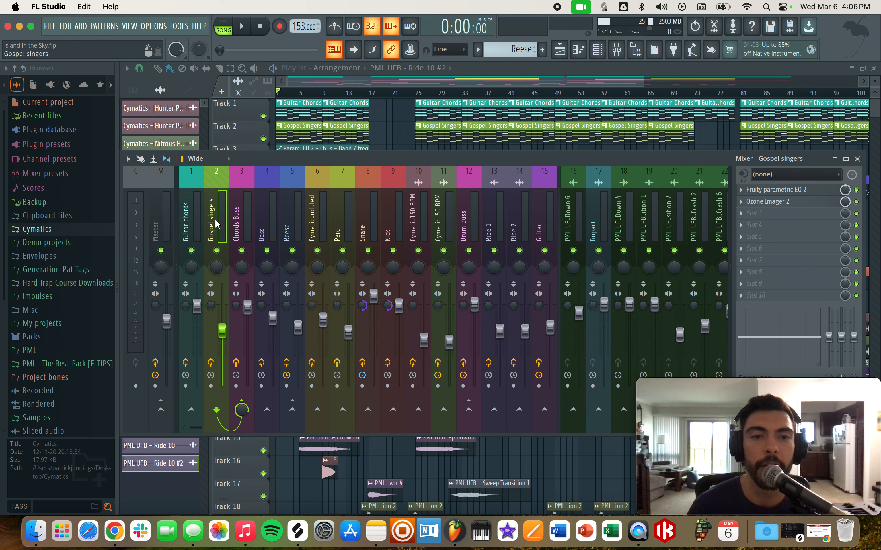
# Step: Inspect the Sausage Fattener and Fruity parametric EQ 2 settings on the Bass channel
pyautogui.click(262, 219)
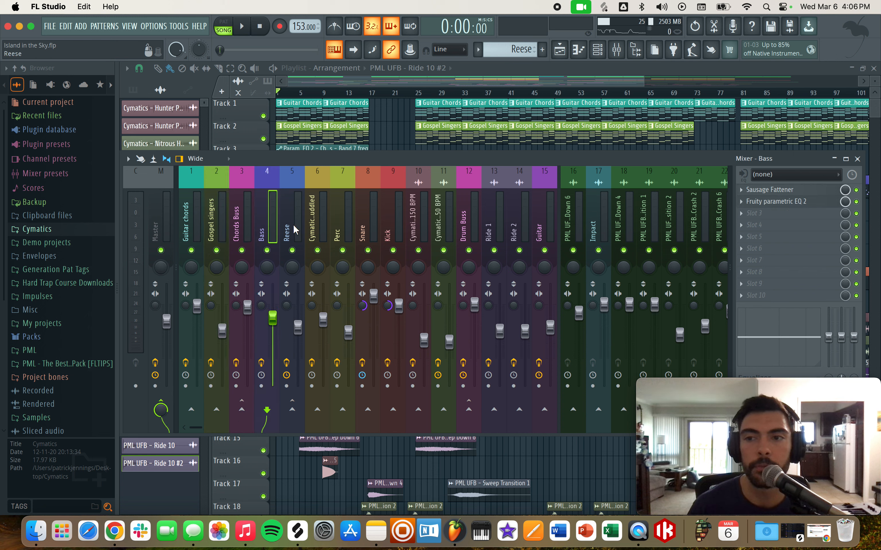
pyautogui.click(801, 190)
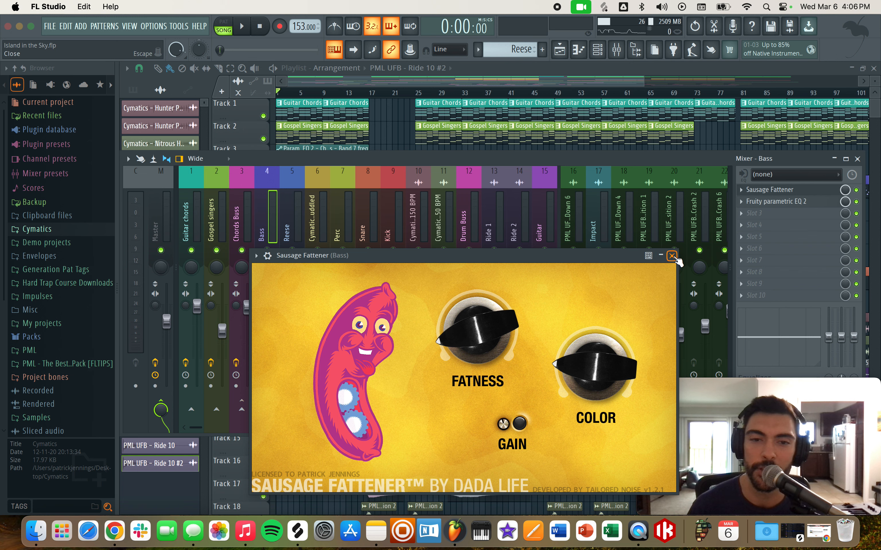
pyautogui.click(671, 256)
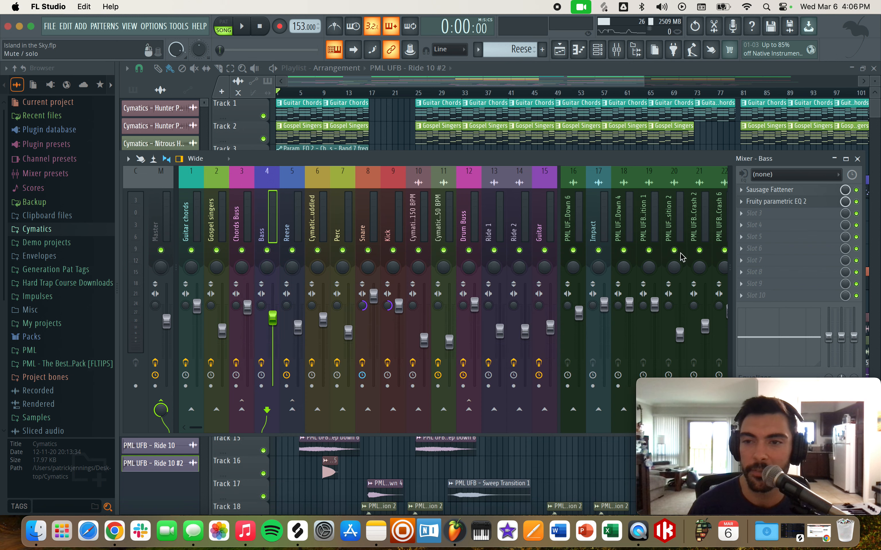
pyautogui.click(775, 201)
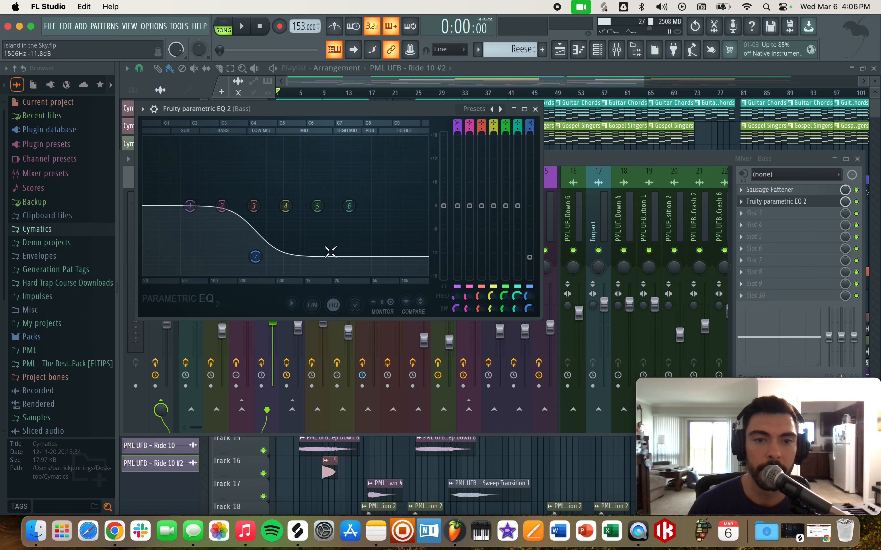
# Step: Inspect the Fruity parametric EQ 2 curve and the Fruity Limiter's sidechain compression settings on the Reese channel
pyautogui.click(534, 109)
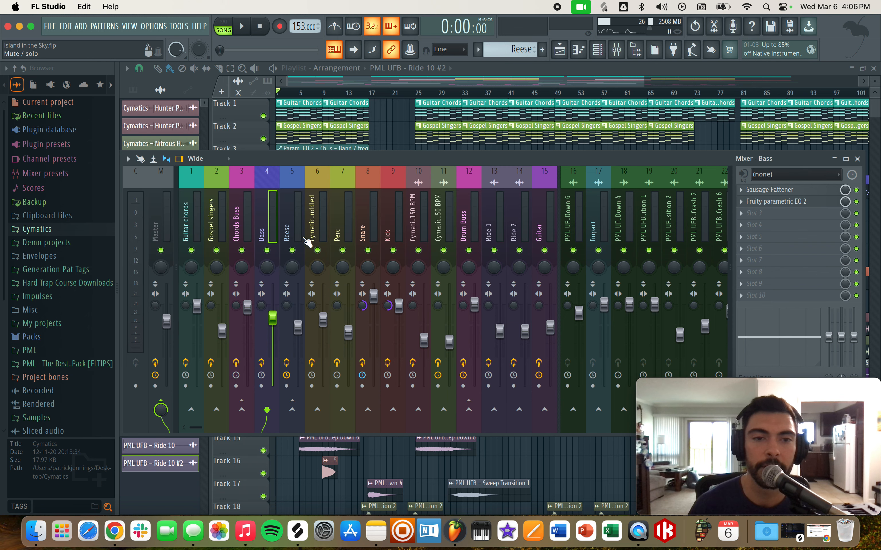
pyautogui.click(288, 225)
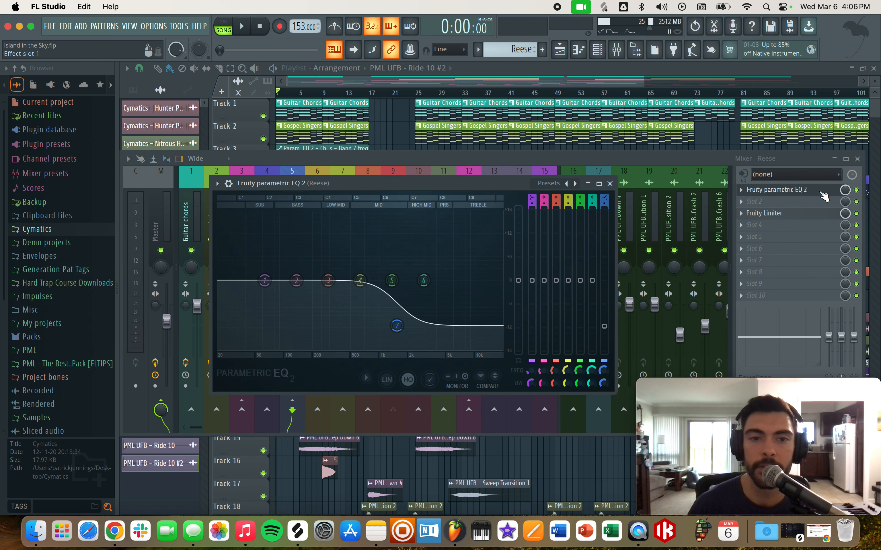
pyautogui.click(824, 191)
pyautogui.click(610, 184)
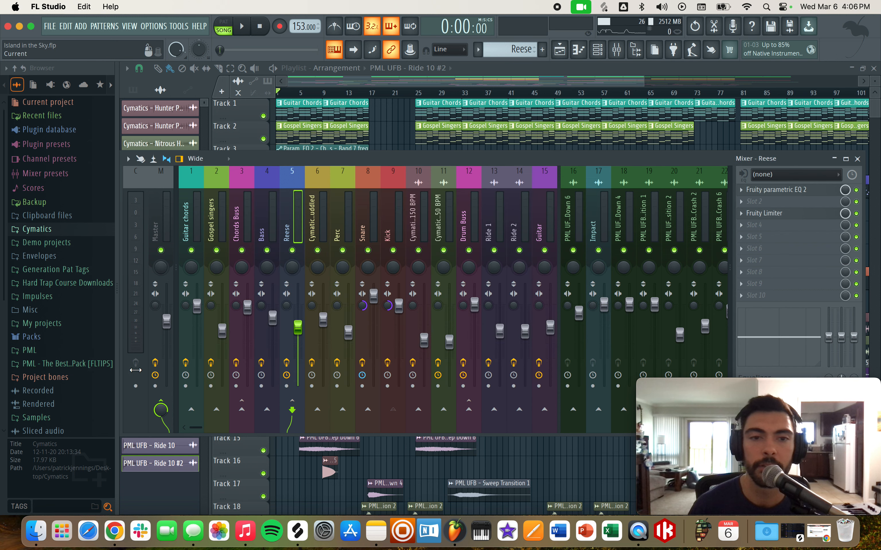
pyautogui.click(803, 215)
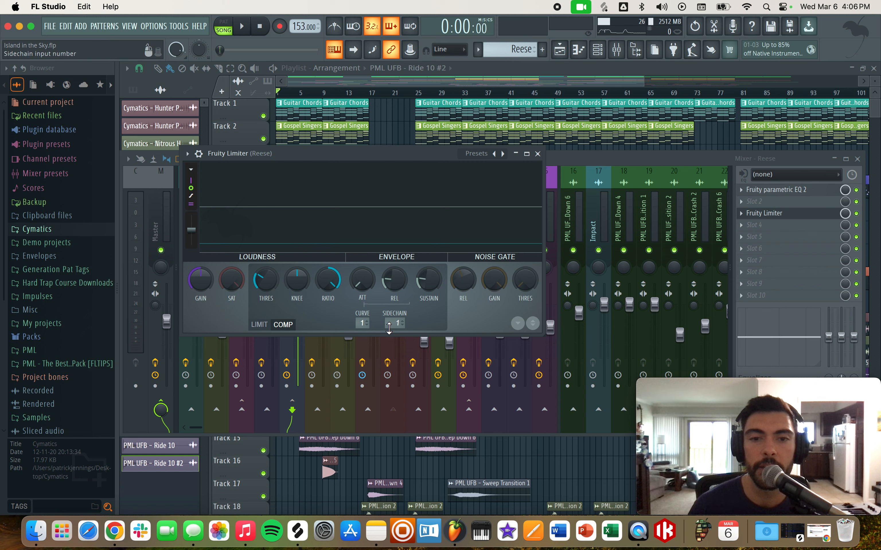
pyautogui.click(538, 154)
pyautogui.click(271, 217)
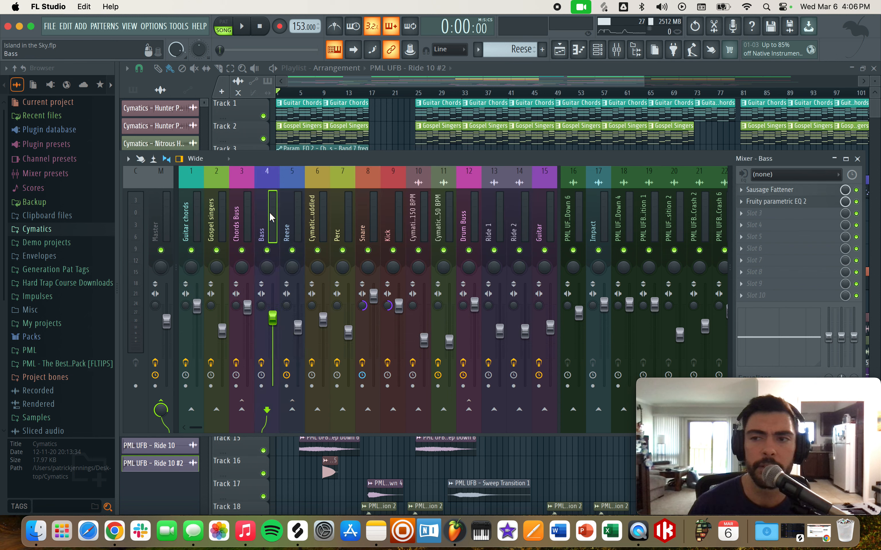
pyautogui.click(284, 241)
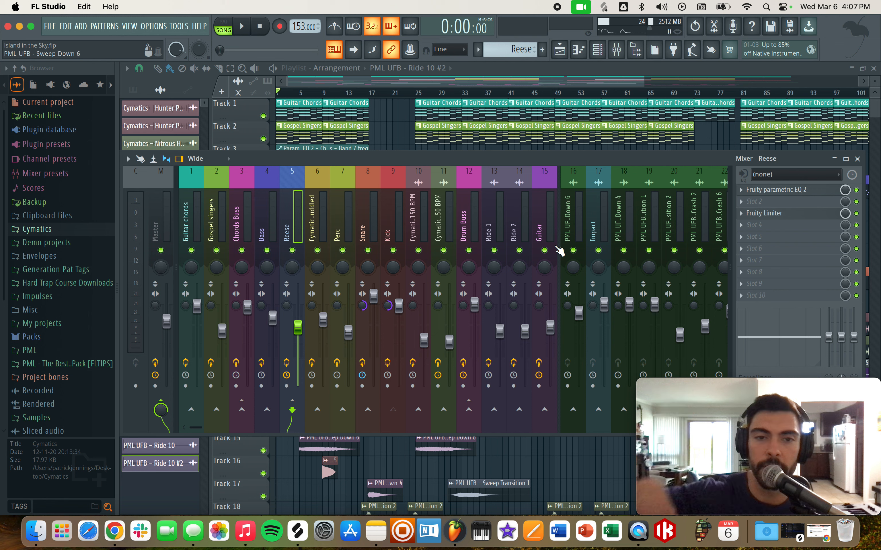
# Step: Examine how the hi-hat, perc, snare, kick and percussion loop channels are routed into the Drum Buss
pyautogui.click(318, 222)
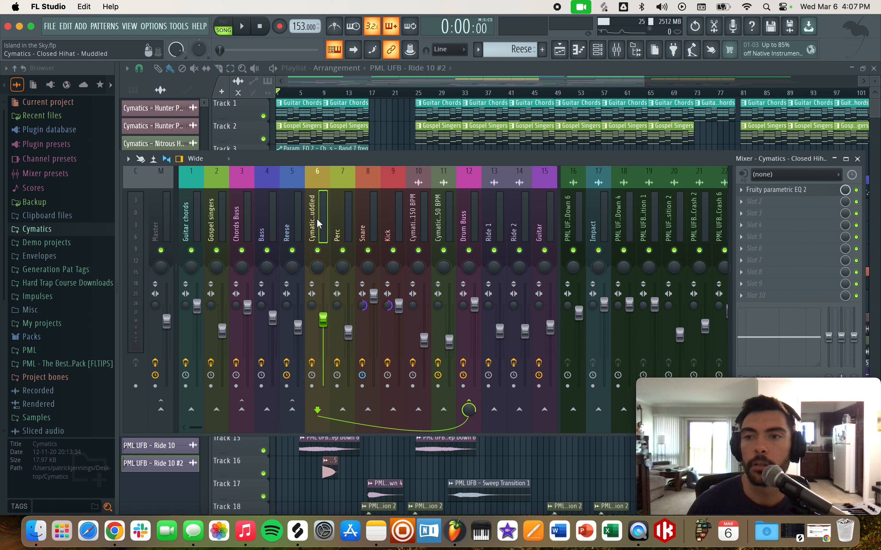
pyautogui.click(461, 220)
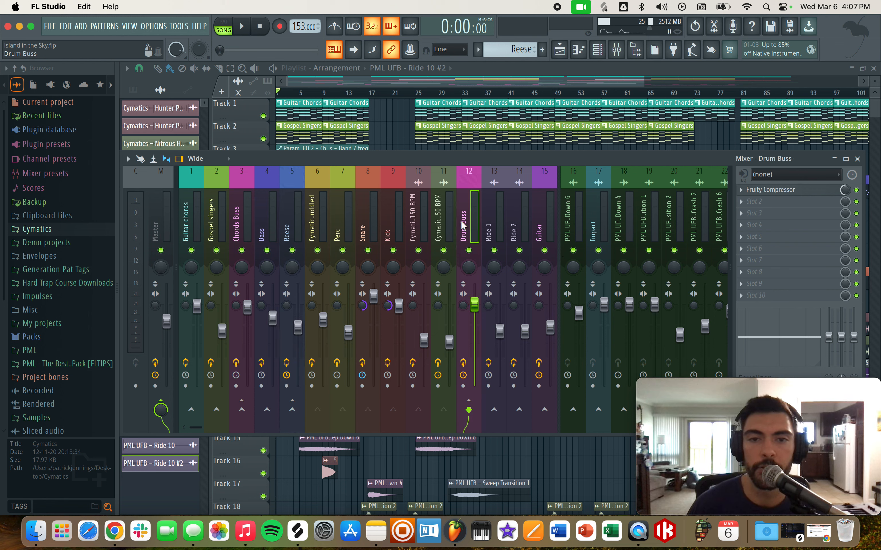
pyautogui.click(329, 224)
pyautogui.click(344, 222)
pyautogui.click(365, 223)
pyautogui.click(391, 223)
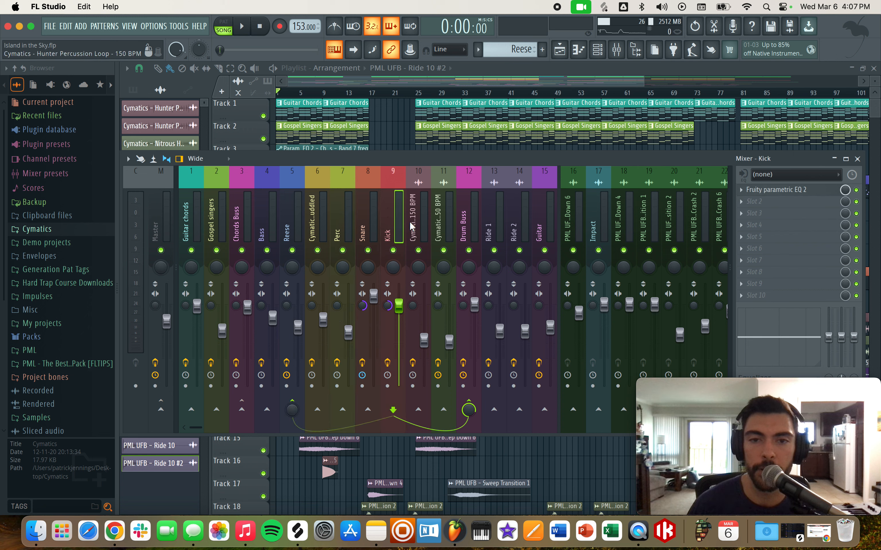
pyautogui.click(417, 223)
pyautogui.click(445, 221)
pyautogui.click(464, 222)
# Step: Inspect the Fruity parametric EQ 2 curve on the Kick channel
pyautogui.click(363, 224)
pyautogui.click(390, 222)
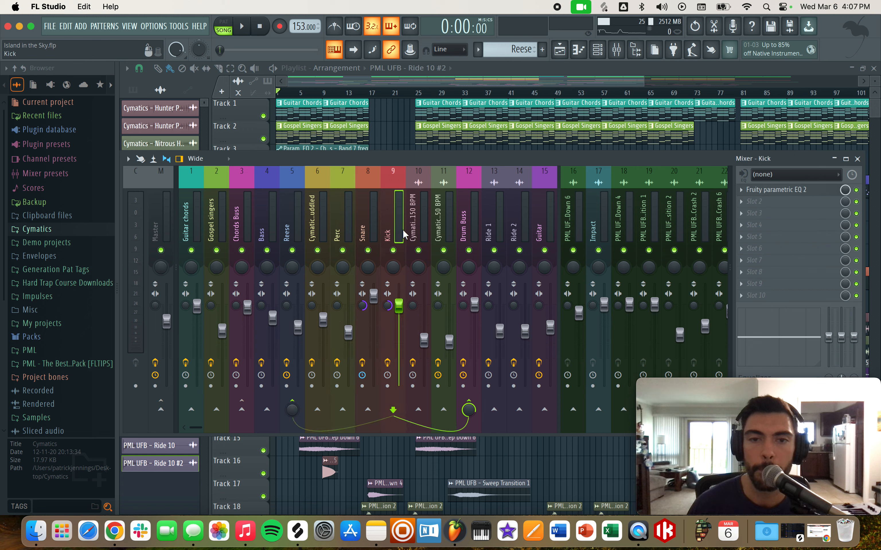
pyautogui.click(800, 190)
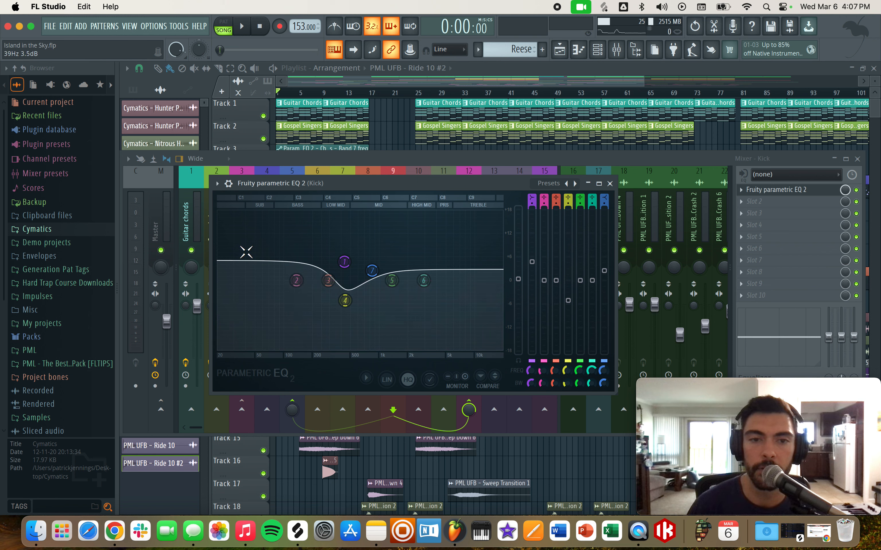
pyautogui.click(610, 184)
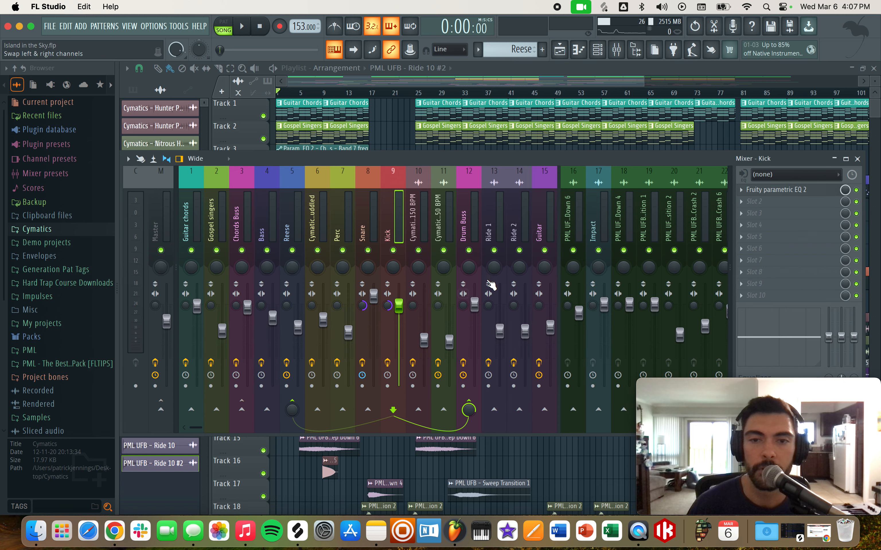
# Step: Inspect the Fruity Compressor's threshold, ratio and gain settings on the Drum Buss
pyautogui.click(470, 228)
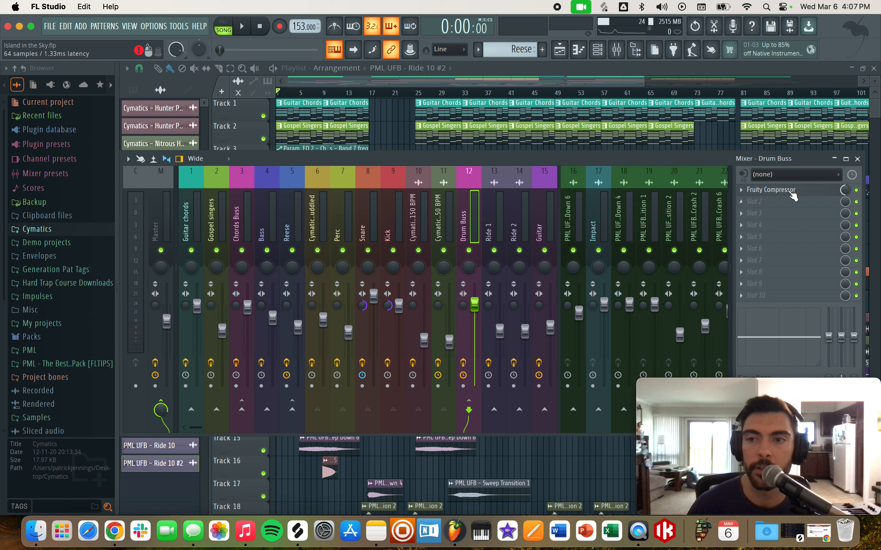
pyautogui.click(786, 190)
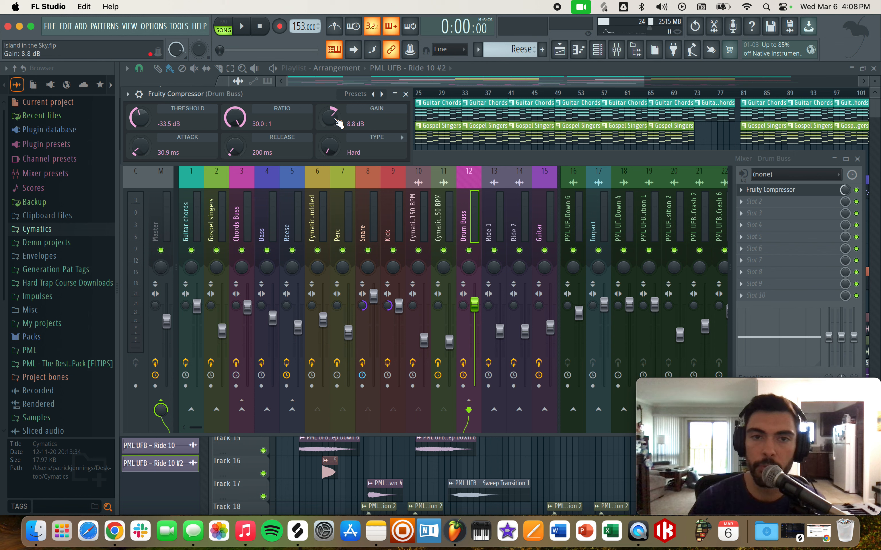
pyautogui.click(406, 94)
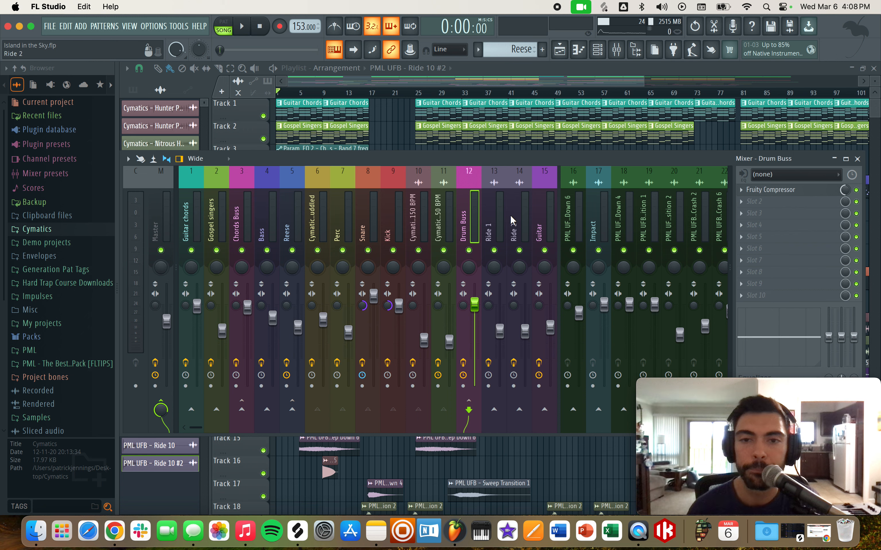
# Step: Check the effect slots of the ride, vinyl noise, sweep, transition and crash channels in the mixer
pyautogui.click(496, 219)
pyautogui.click(519, 220)
pyautogui.hscroll(7, 524, 222)
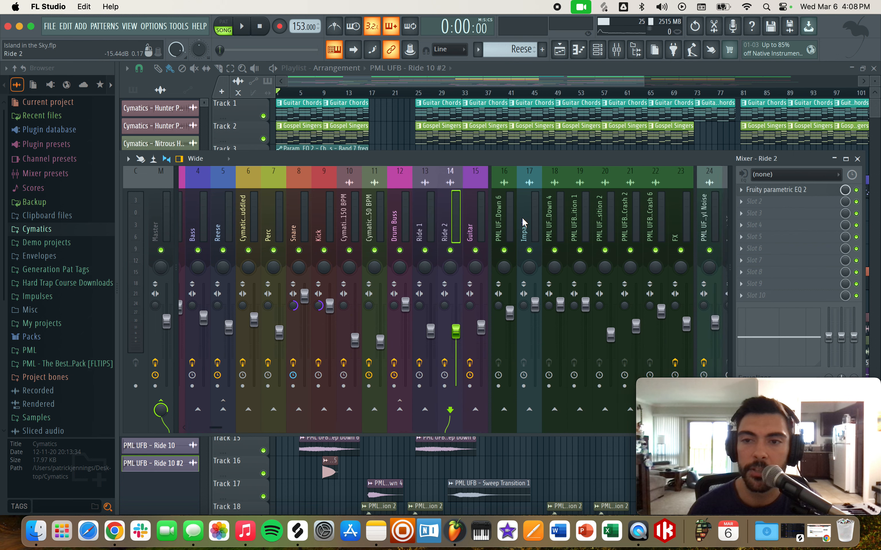
pyautogui.click(547, 219)
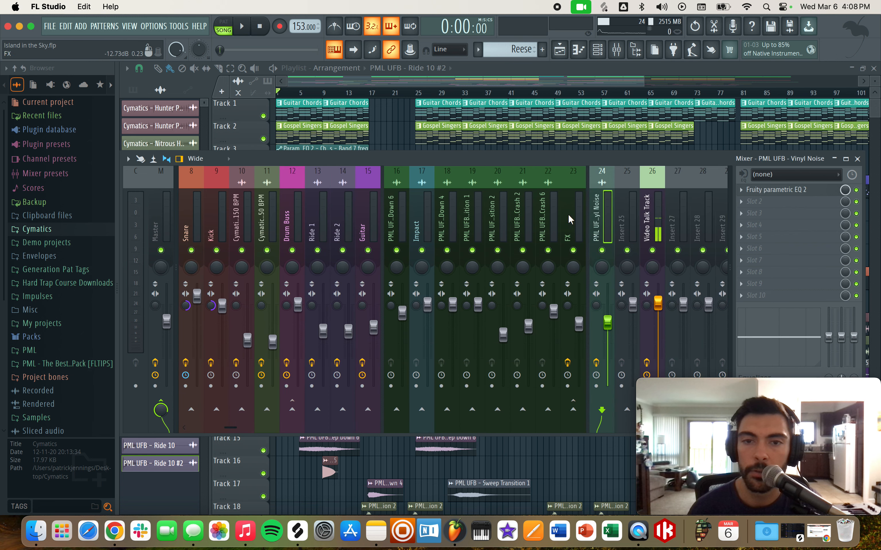
pyautogui.click(496, 218)
pyautogui.click(449, 218)
pyautogui.click(398, 220)
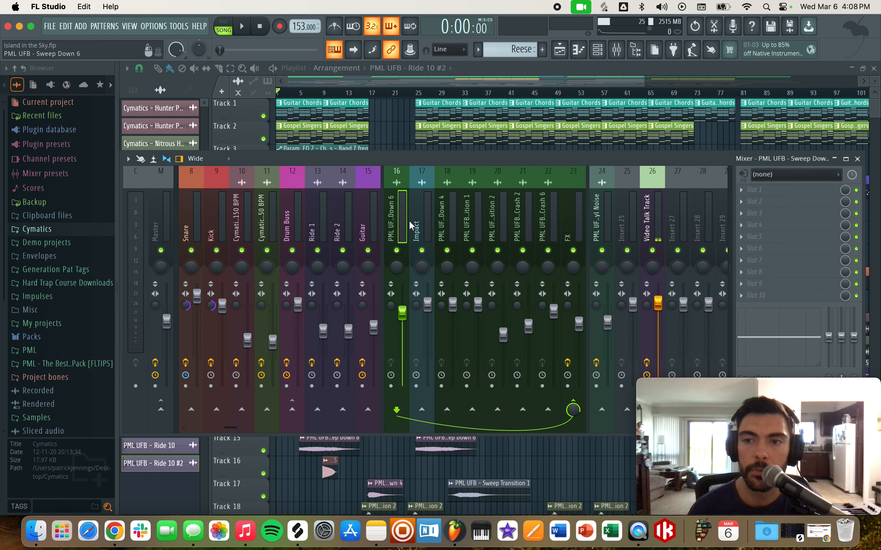
pyautogui.click(470, 220)
pyautogui.click(553, 220)
pyautogui.click(519, 221)
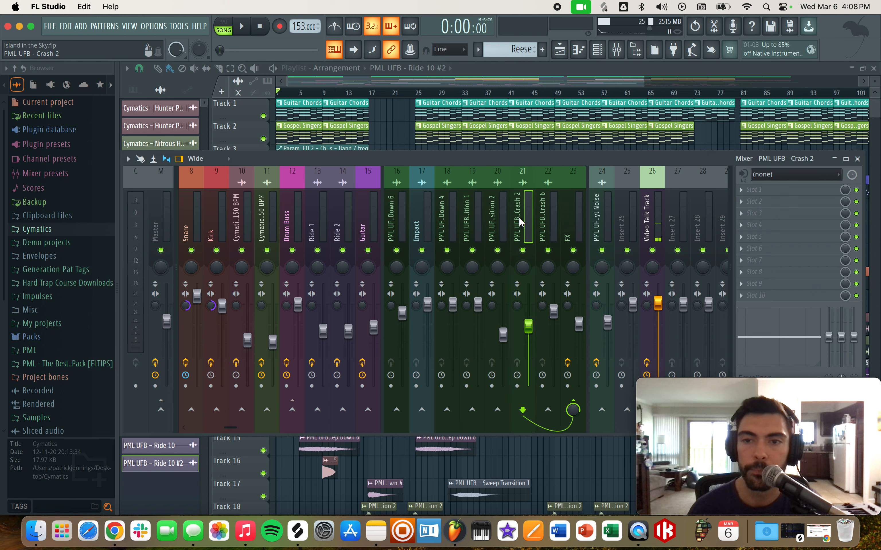
pyautogui.click(544, 220)
pyautogui.click(494, 220)
pyautogui.click(518, 222)
pyautogui.click(480, 220)
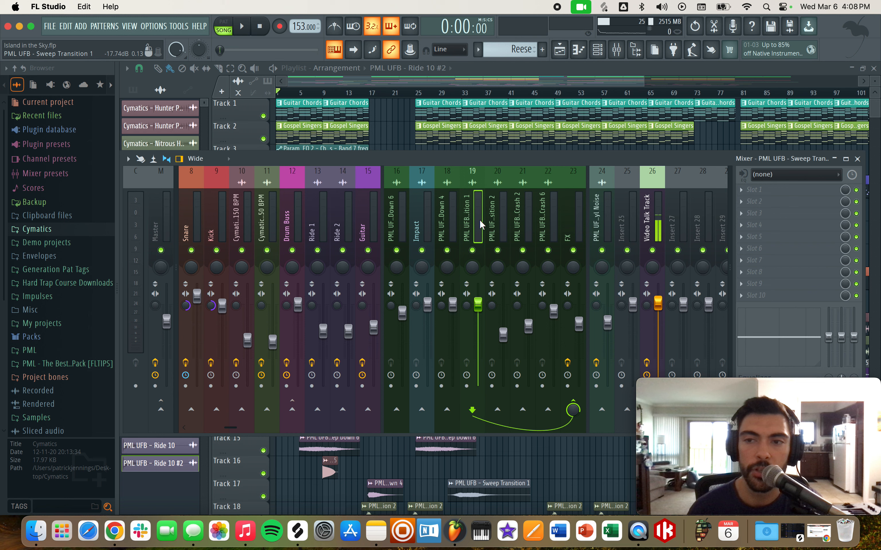
pyautogui.click(505, 220)
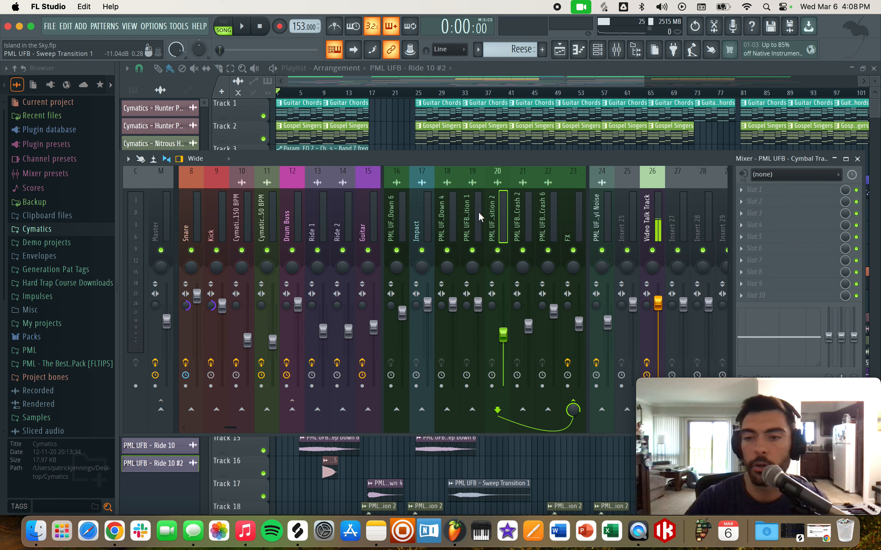
# Step: Add Fruity Parametric EQ 2 to slot 2 of the Cymbal Transition 2 channel and make band 1 a high-pass filter
pyautogui.hscroll(-5, 478, 212)
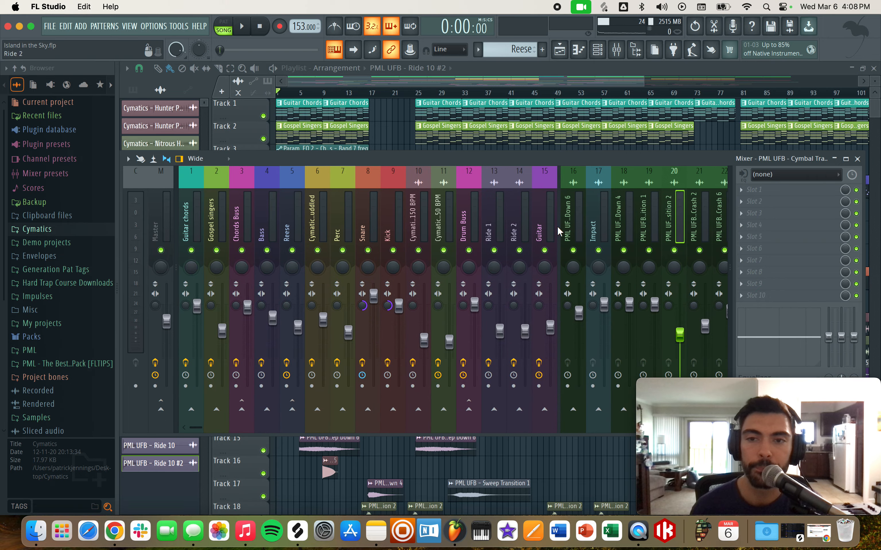
pyautogui.hscroll(2, 620, 229)
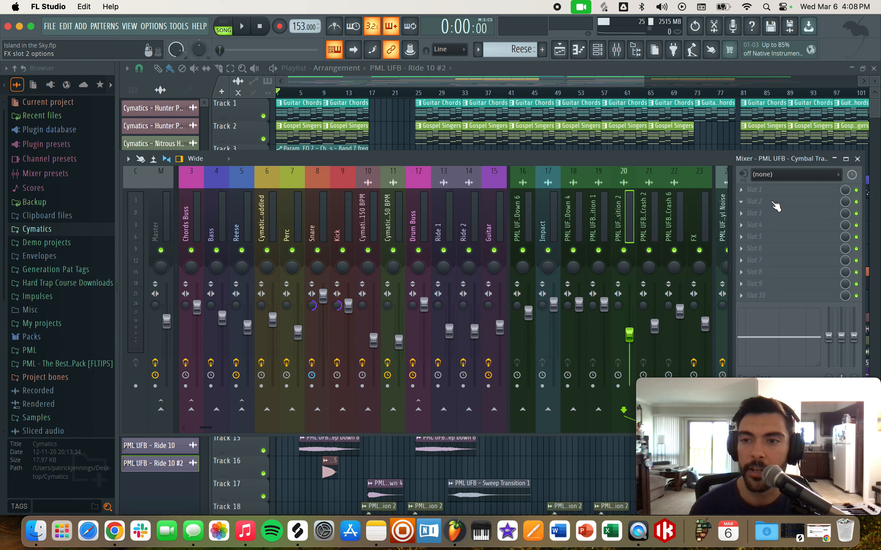
pyautogui.click(758, 208)
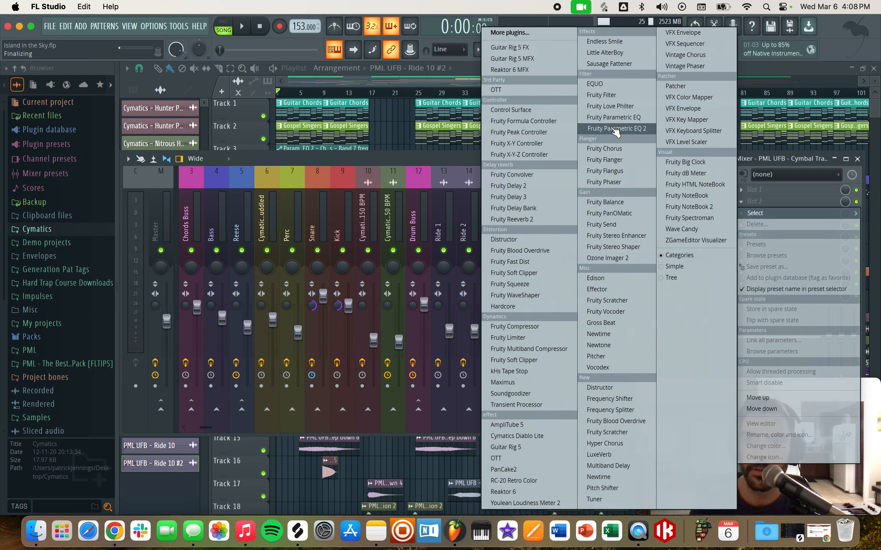
pyautogui.click(614, 149)
pyautogui.moveTo(220, 235); pyautogui.dragTo(230, 236)
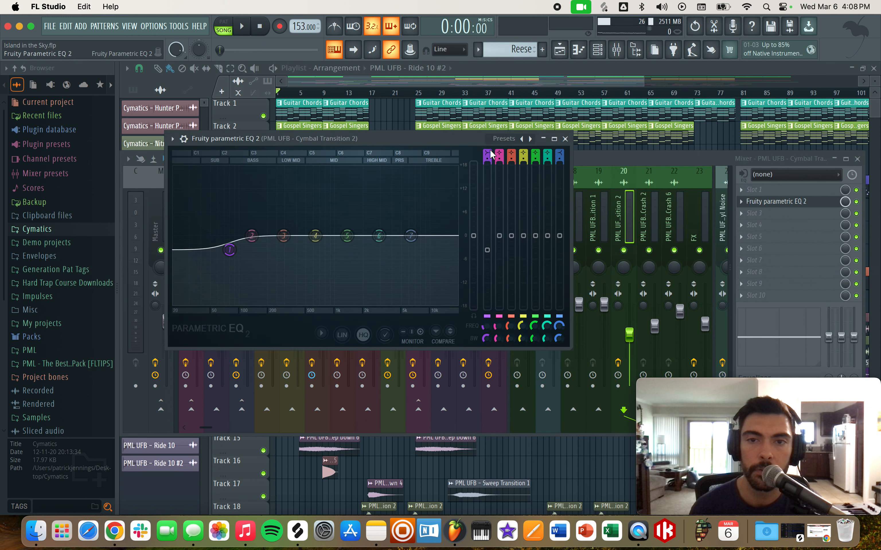
pyautogui.moveTo(488, 156); pyautogui.dragTo(488, 153)
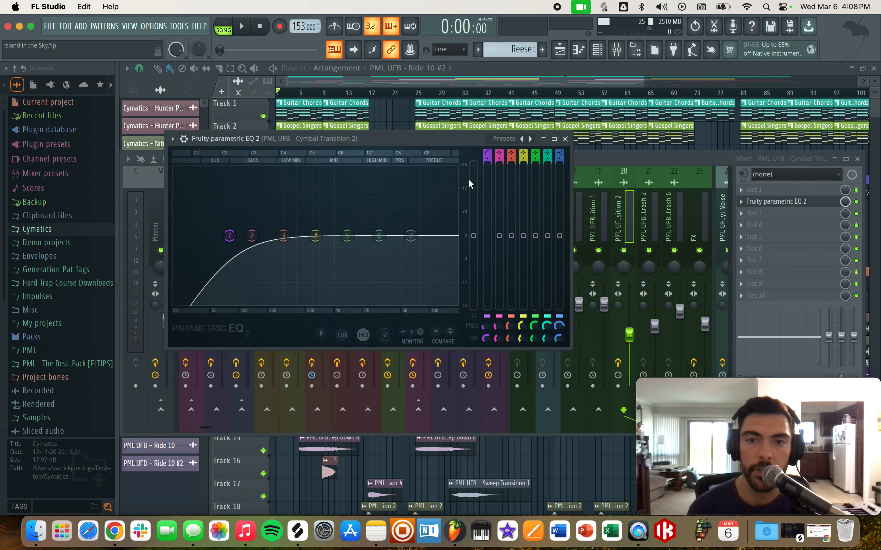
# Step: Play the intro to view the cymbal transition's spectrum, lowering the EQ's high-pass band 1 to the bottom of the frequency range
pyautogui.press('space')
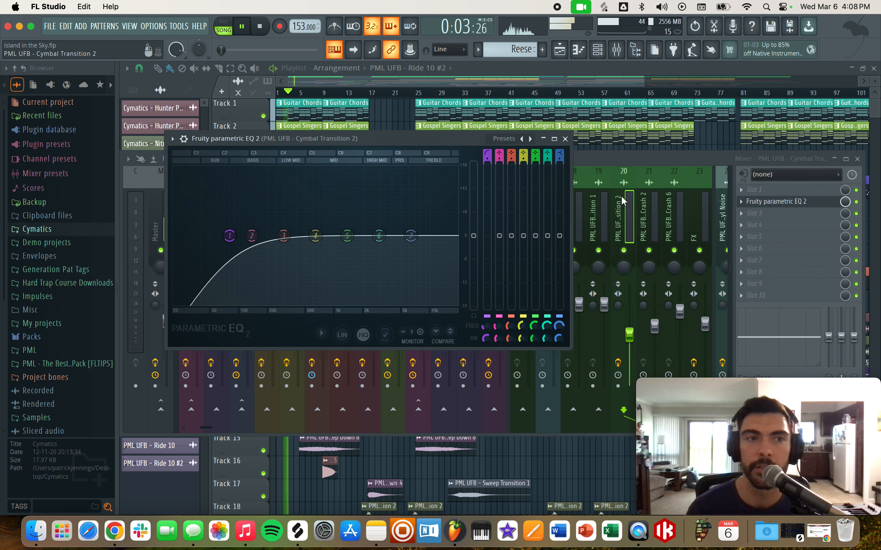
pyautogui.moveTo(357, 140); pyautogui.dragTo(388, 171)
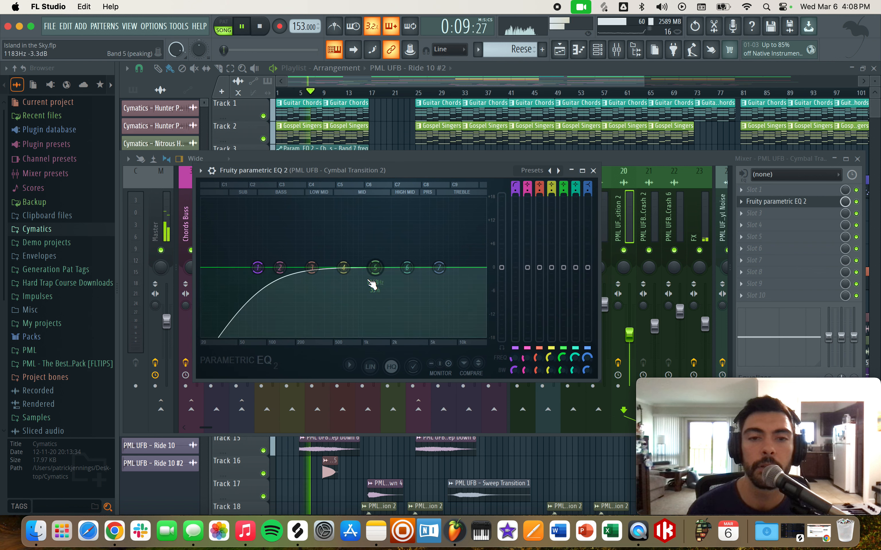
pyautogui.moveTo(258, 268); pyautogui.dragTo(207, 268)
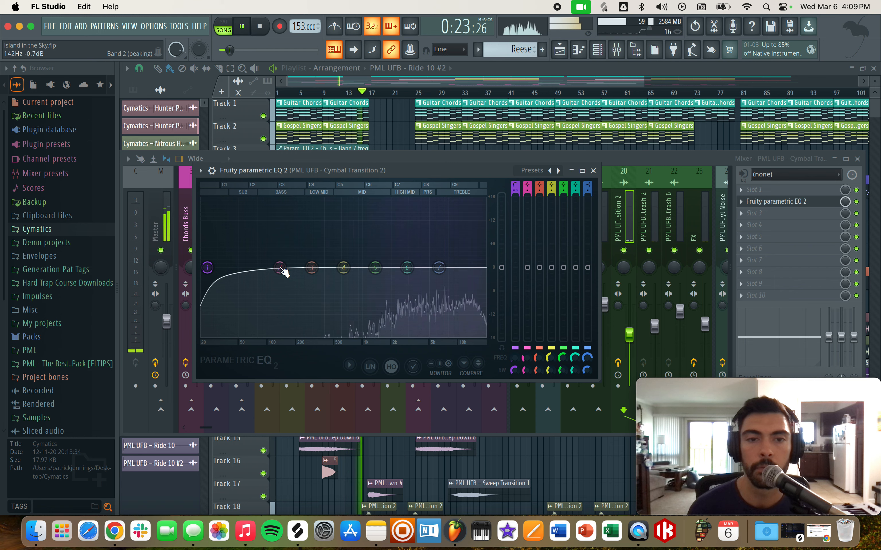
pyautogui.moveTo(280, 268)
pyautogui.mouseDown()
pyautogui.moveTo(256, 222)
pyautogui.moveTo(259, 200)
pyautogui.moveTo(280, 268)
pyautogui.mouseUp()
pyautogui.press('space')
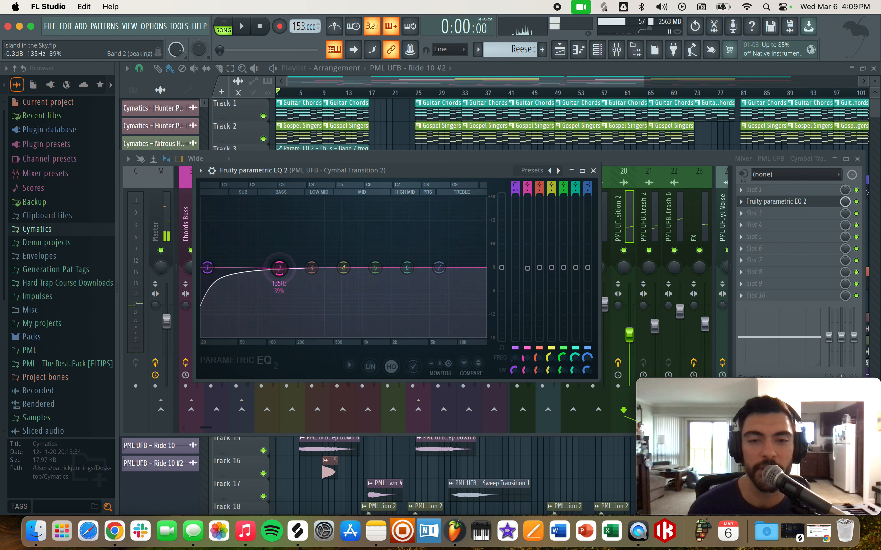
# Step: Raise the cymbal transition EQ's high-pass band 1 to beside band 3 while auditioning from bar 15, and close the EQ
pyautogui.moveTo(207, 267); pyautogui.dragTo(333, 268)
pyautogui.click(356, 93)
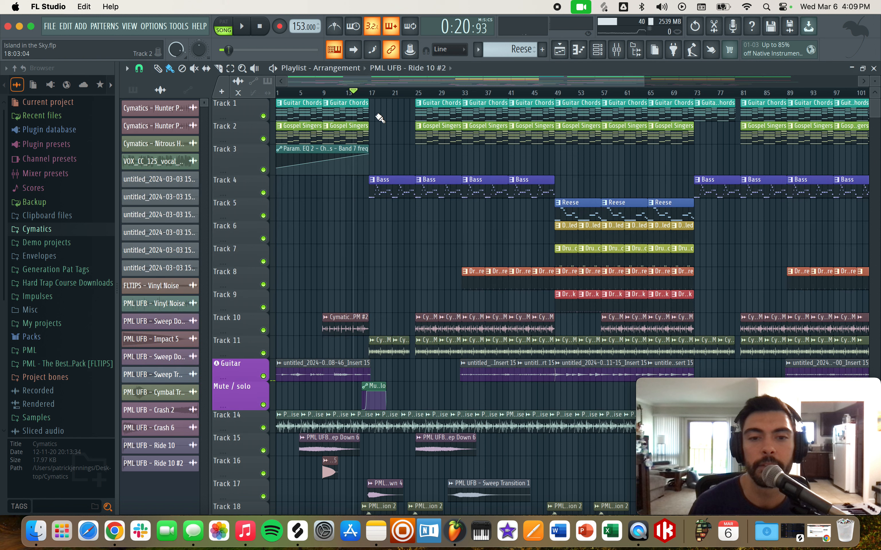
pyautogui.click(360, 94)
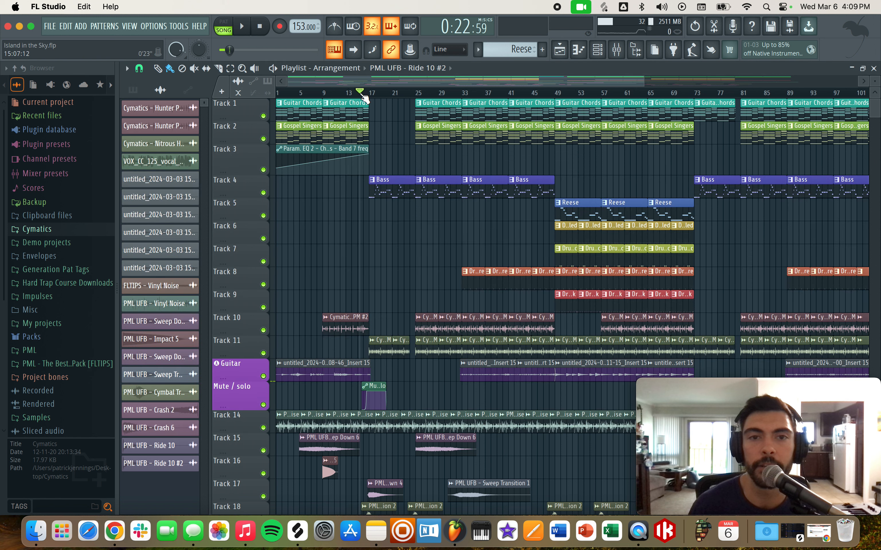
pyautogui.click(616, 49)
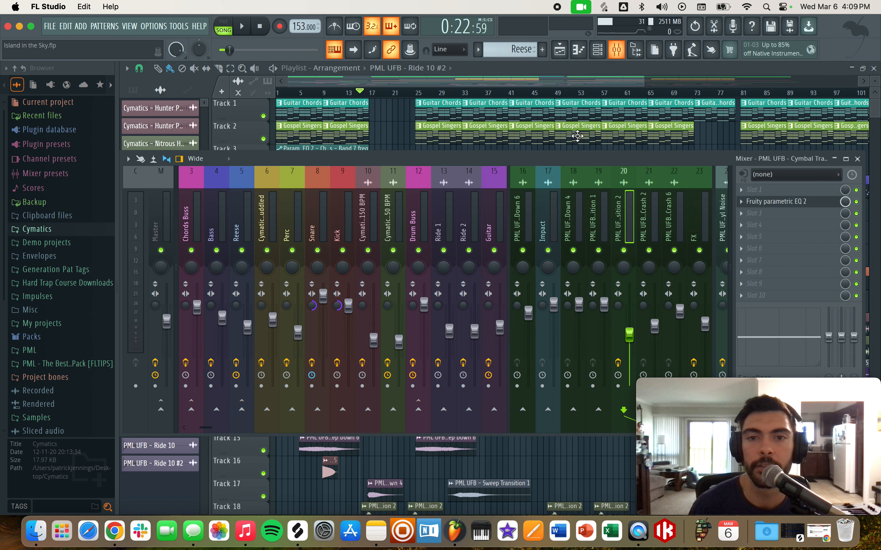
pyautogui.click(768, 201)
pyautogui.press('space')
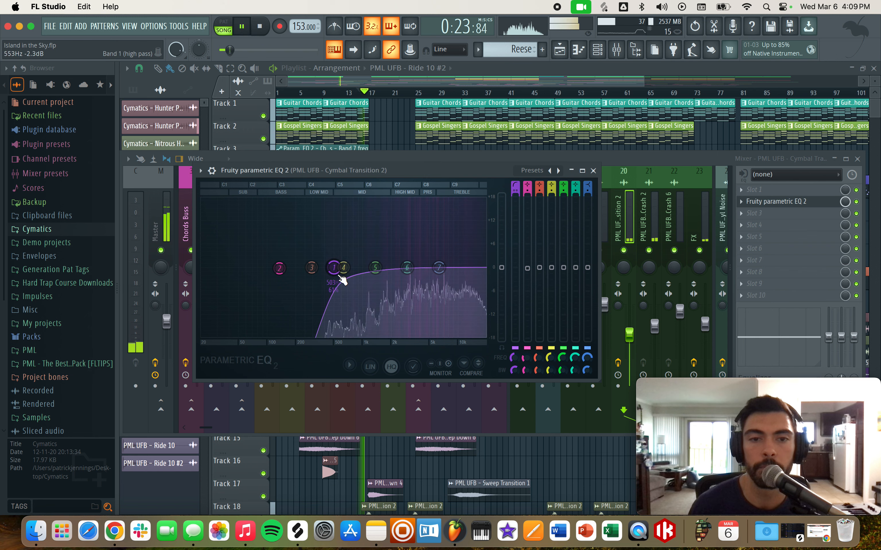
pyautogui.moveTo(332, 268); pyautogui.dragTo(313, 269)
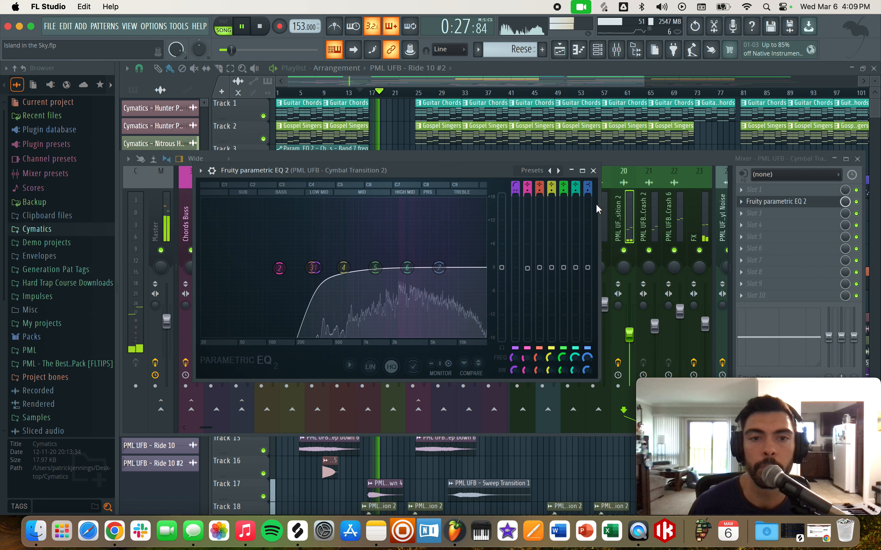
pyautogui.press('space')
pyautogui.click(593, 171)
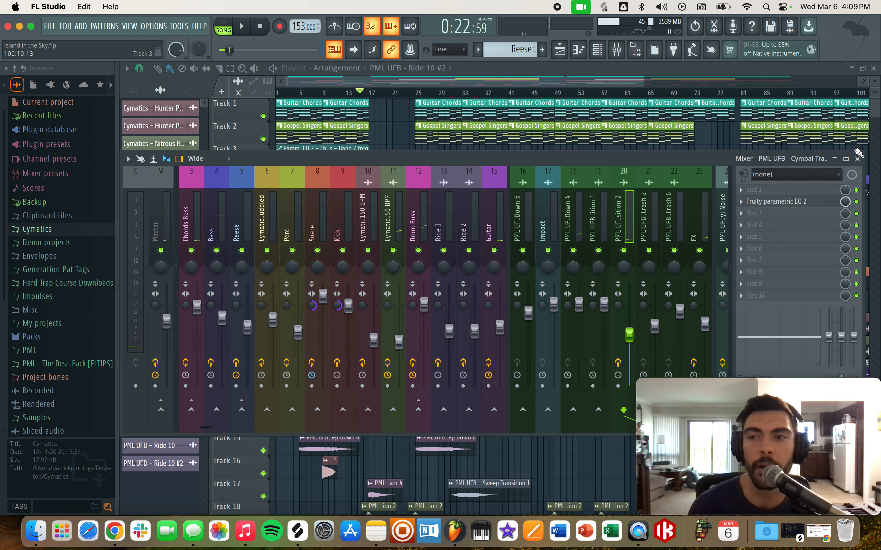
# Step: Close the mixer and shrink the EQ automation's Track 3 to minimal height in the playlist
pyautogui.click(857, 159)
pyautogui.click(53, 25)
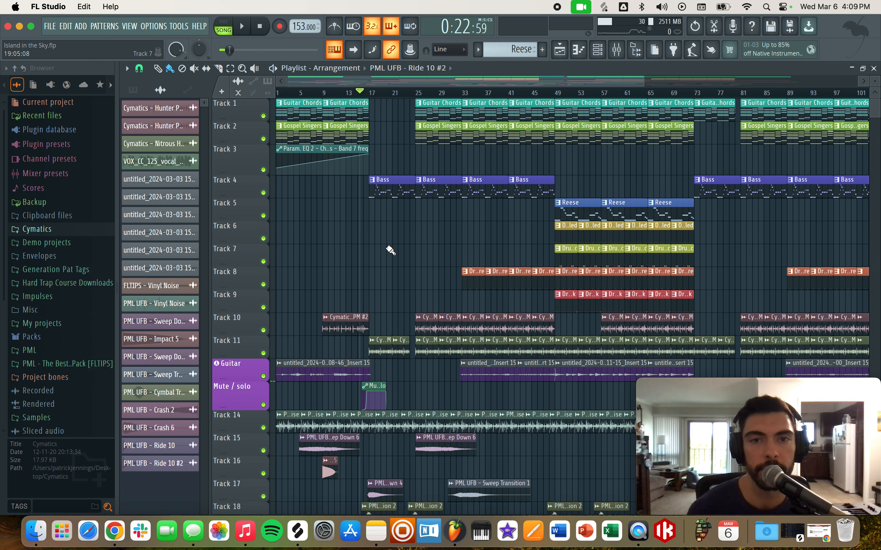
pyautogui.scroll(-2, 392, 250)
pyautogui.scroll(-2, 372, 254)
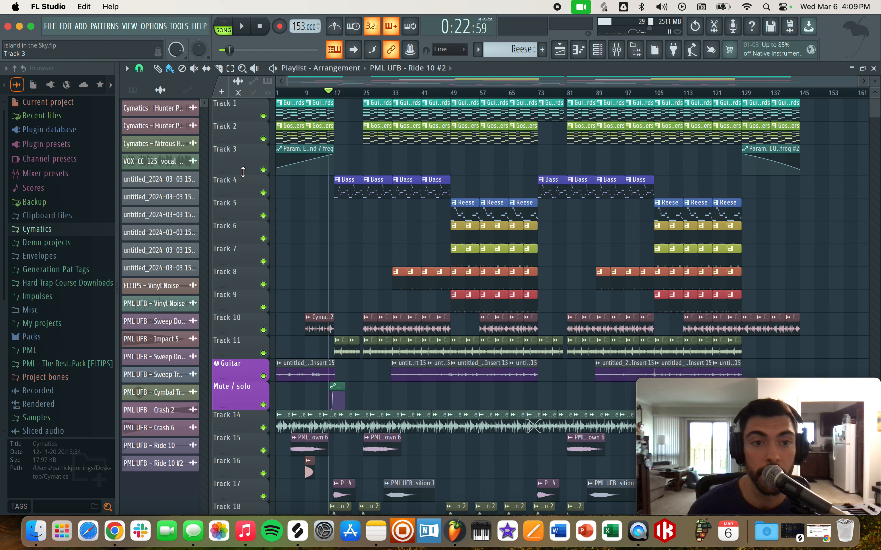
pyautogui.moveTo(243, 175); pyautogui.dragTo(244, 169)
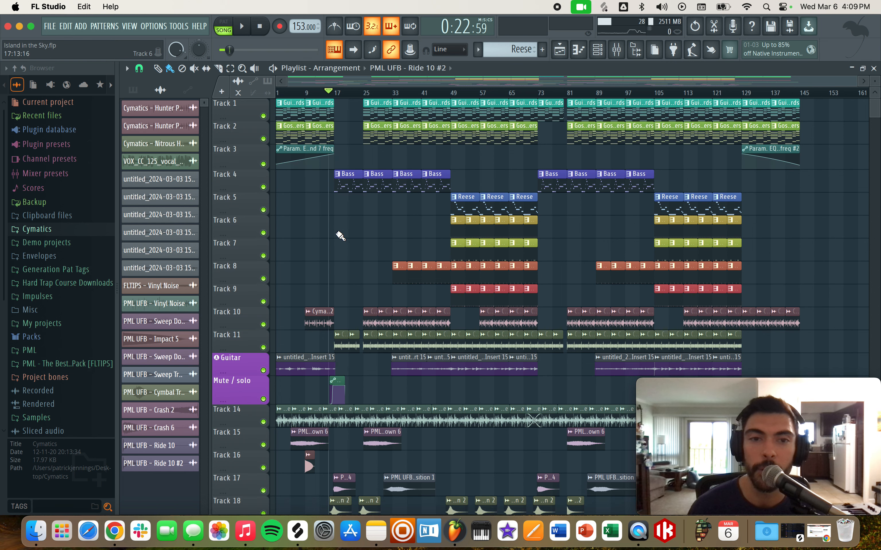
pyautogui.moveTo(244, 168); pyautogui.dragTo(244, 152)
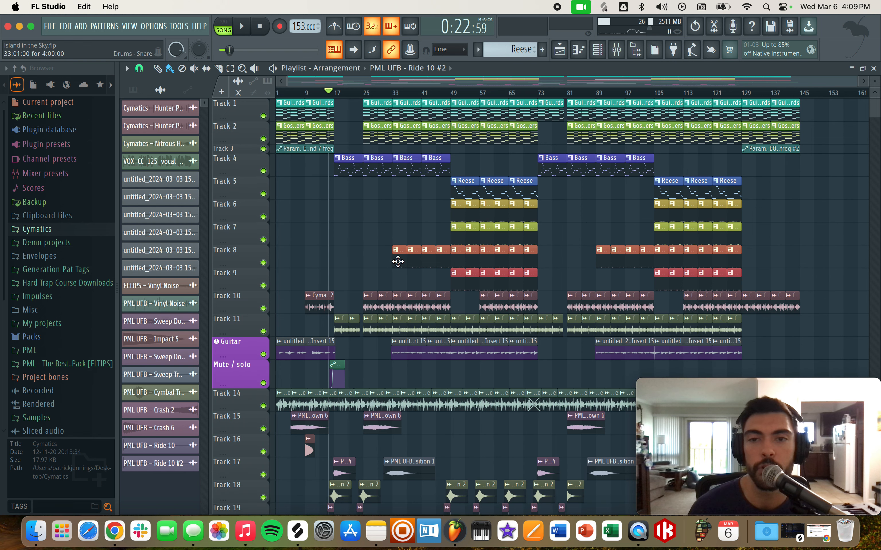